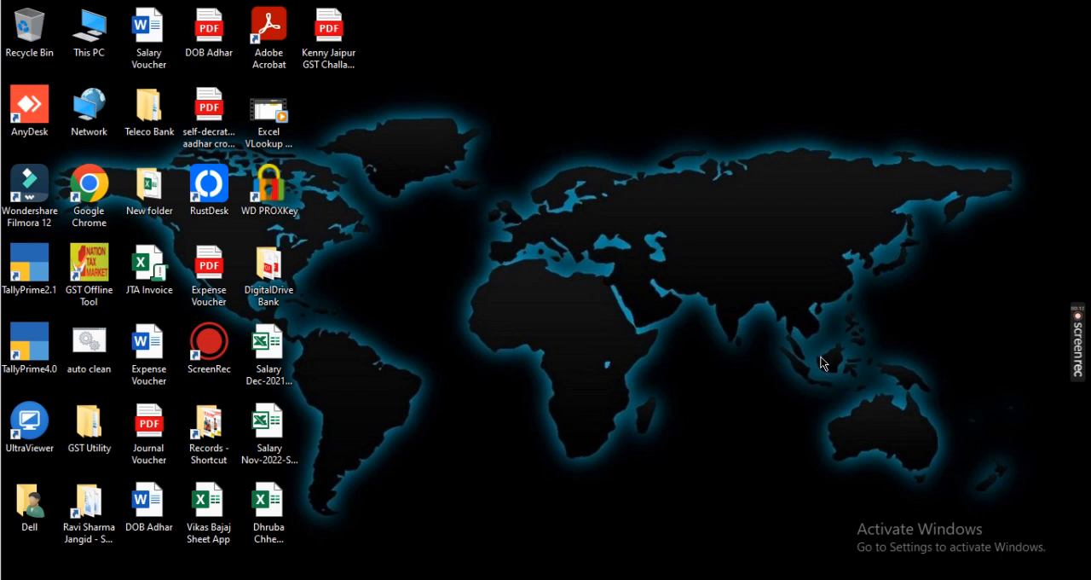
Switch to the Excel exercise workbook and review its purchase, sale, payment and receipt transactions
{"action": "left_click", "coordinate": [747, 562]}
{"action": "left_click", "coordinate": [605, 313]}
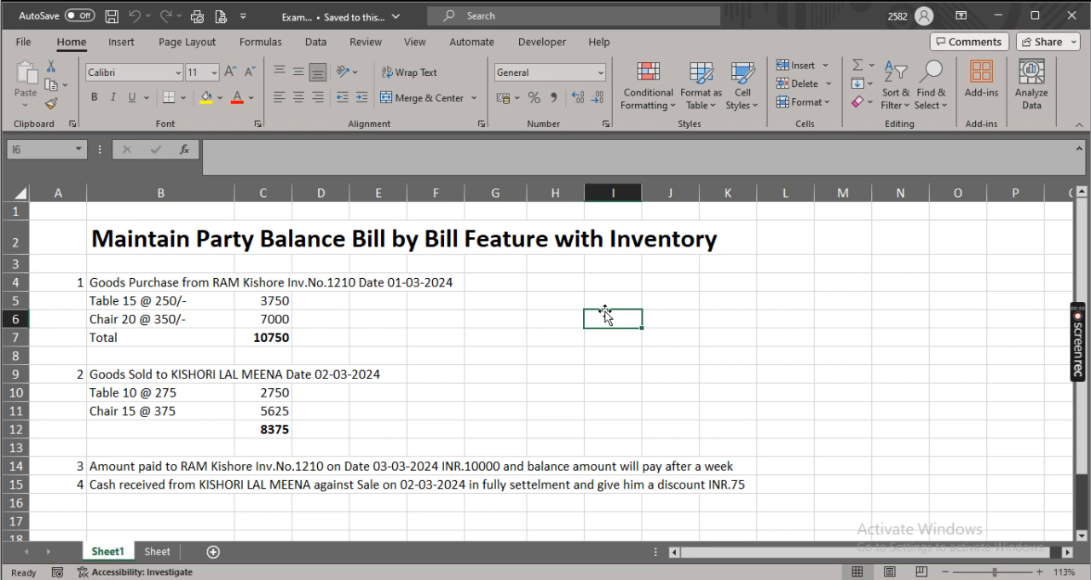
{"action": "left_click", "coordinate": [501, 303]}
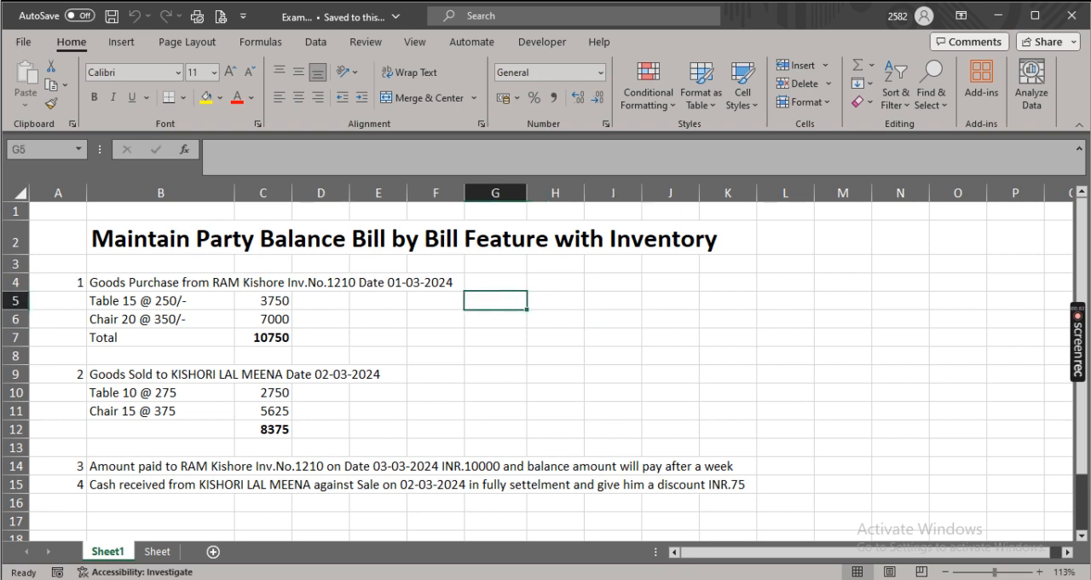
Switch to TallyPrime, dismiss the chat notification and open the company Maintain Balance Bill-by-Bill
{"action": "left_click", "coordinate": [620, 579]}
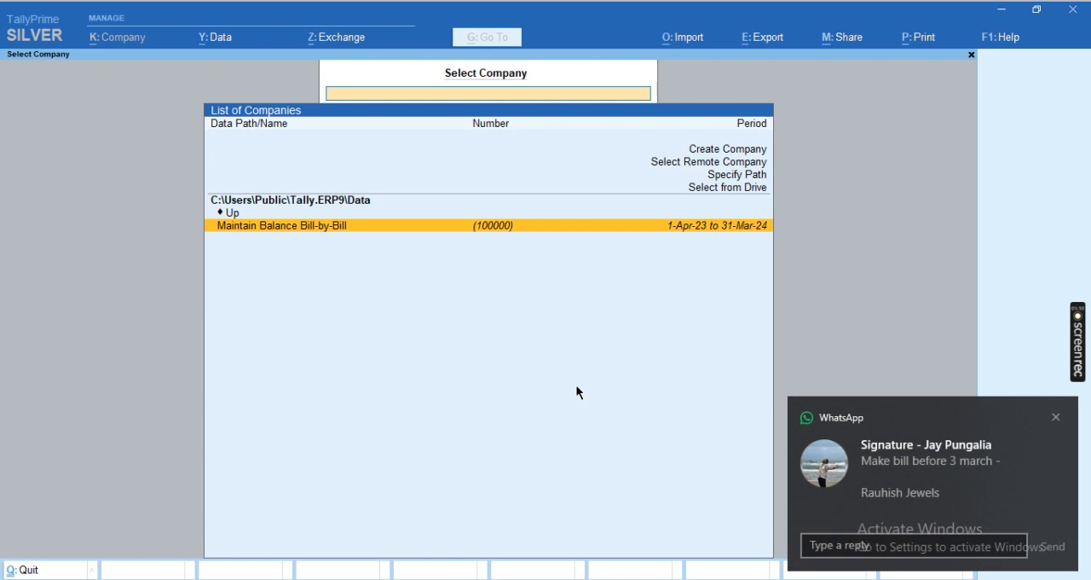
{"action": "left_click", "coordinate": [1057, 420]}
{"action": "key", "text": "Return"}
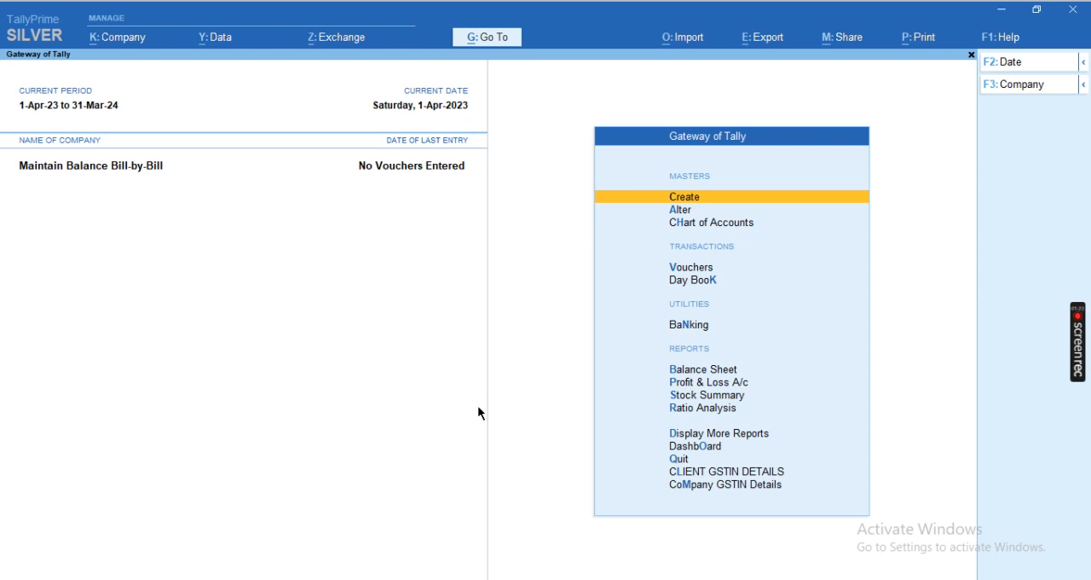
Open voucher entry and change the new voucher's type to Purchase
{"action": "key", "text": "Down"}
{"action": "key", "text": "Down"}
{"action": "key", "text": "Down"}
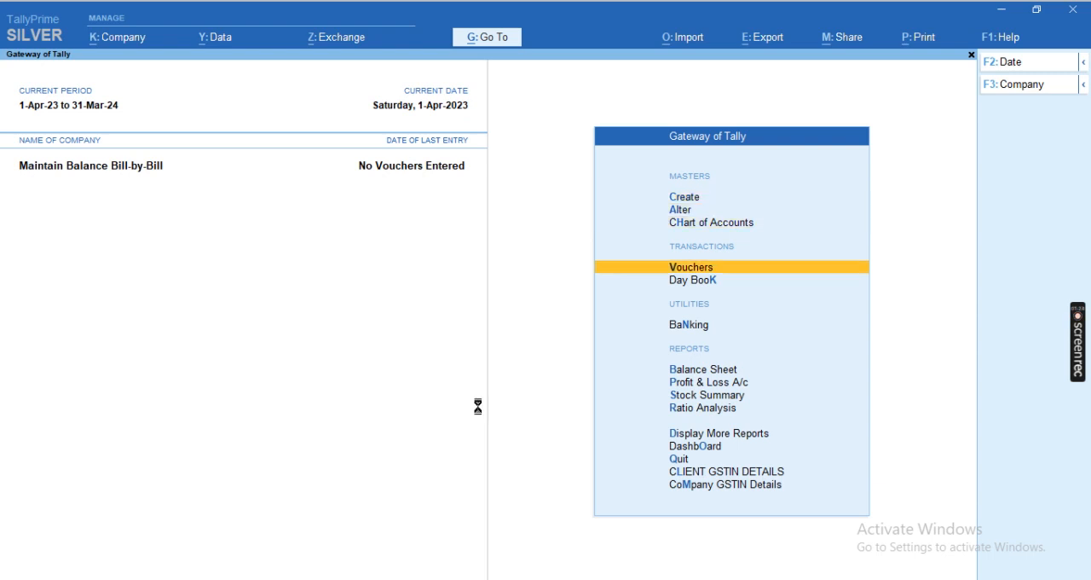
{"action": "key", "text": "Return"}
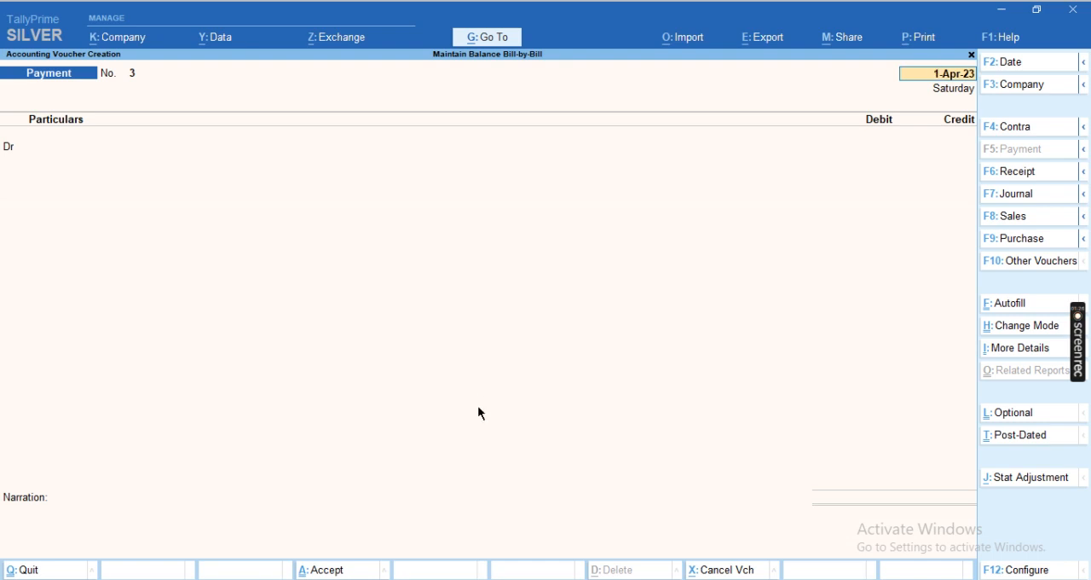
{"action": "key", "text": "F9"}
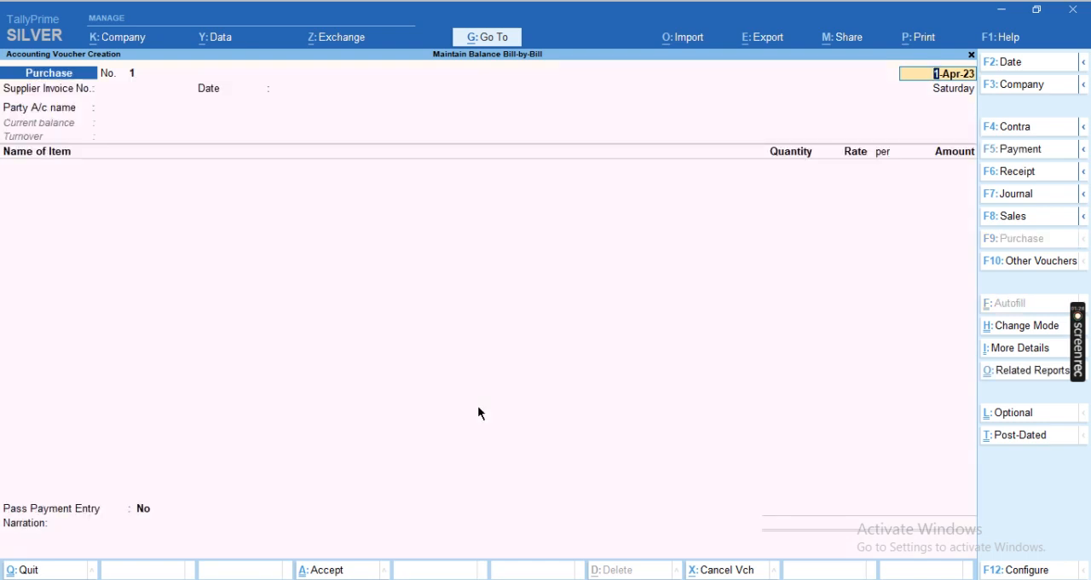
Enter supplier invoice number 2120 with 1-Apr-23 as its date in the purchase voucher
{"action": "key", "text": "Return"}
{"action": "key", "text": "Return"}
{"action": "key", "text": "BackSpace"}
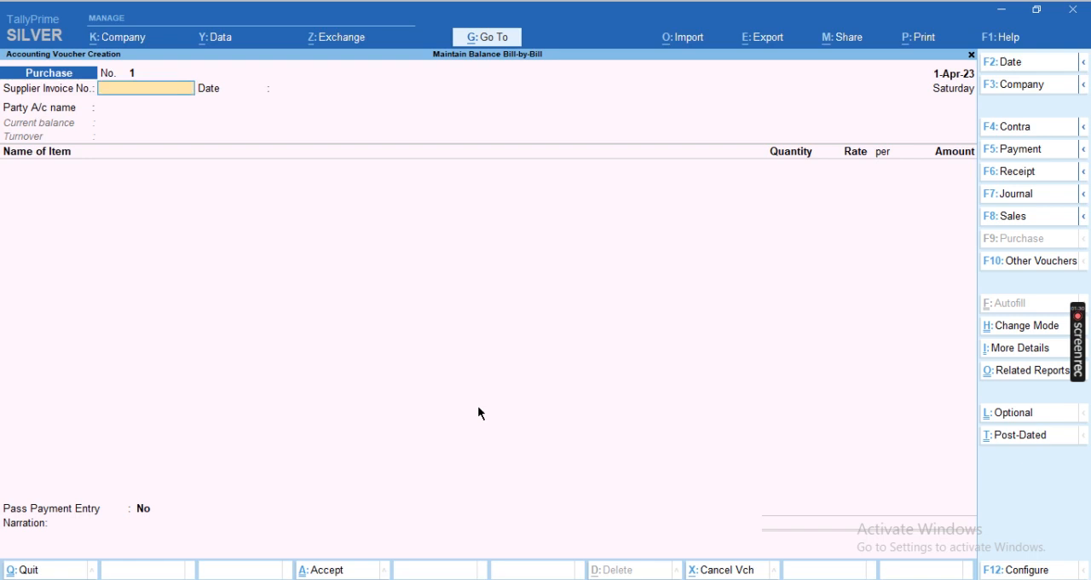
{"action": "type", "text": "2120"}
{"action": "key", "text": "Return"}
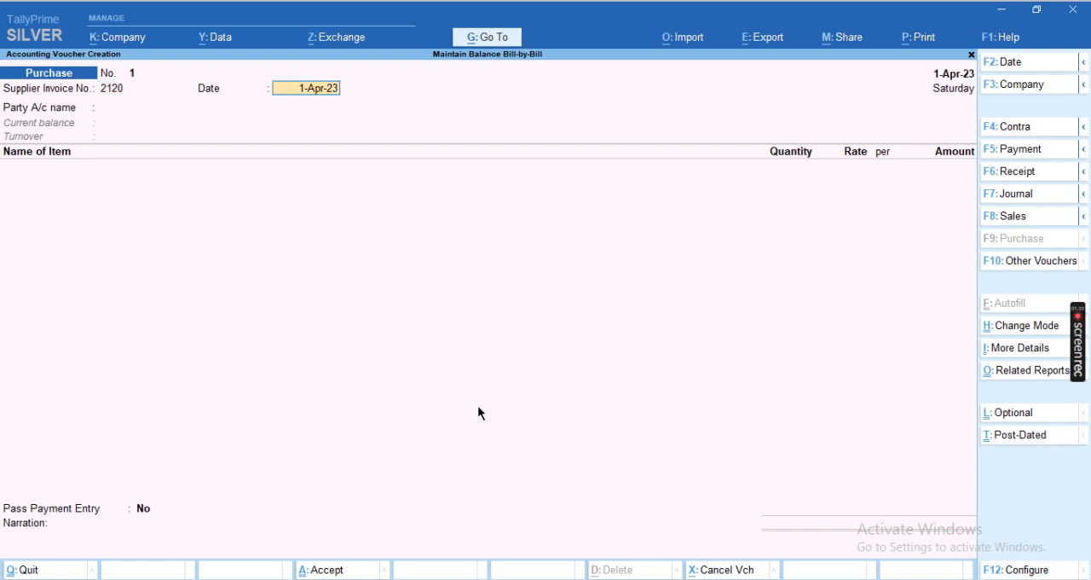
{"action": "key", "text": "Return"}
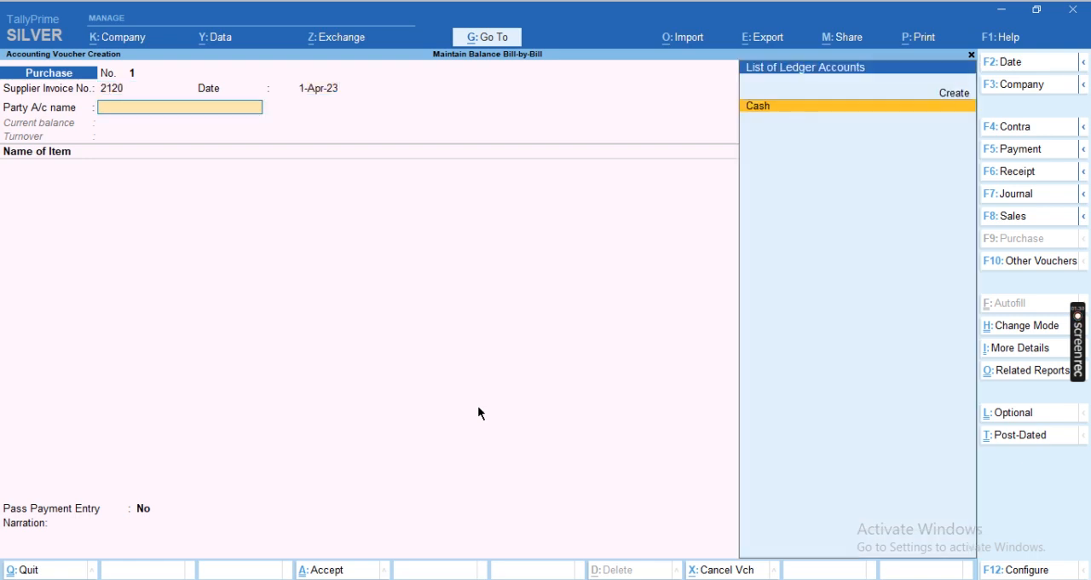
Create a new ledger for the voucher's party account and enter the supplier's full name followed by CR
{"action": "key", "text": "alt+c"}
{"action": "type", "text": "RAJ"}
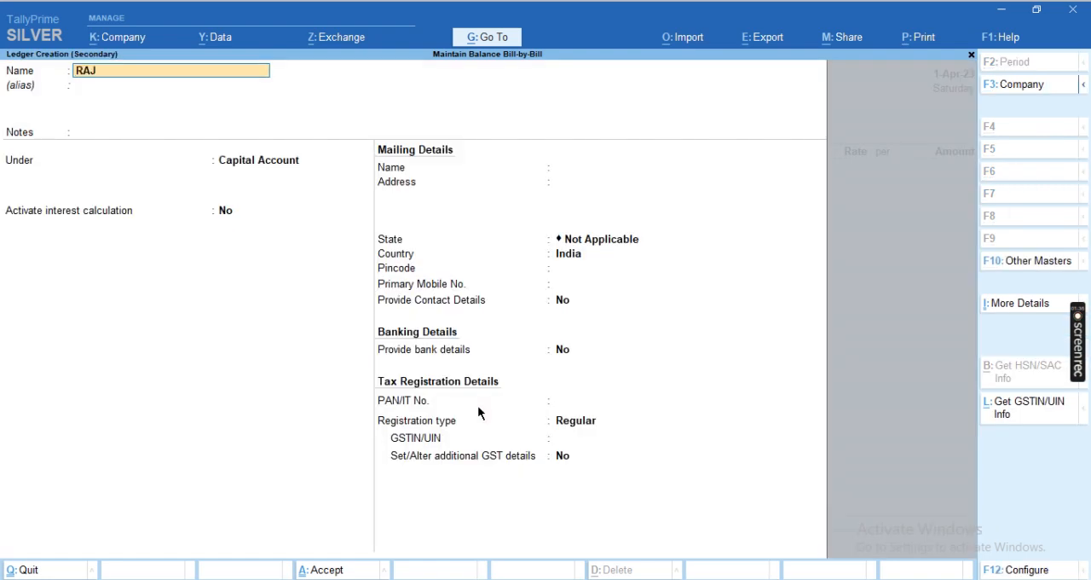
{"action": "type", "text": " KISHORE KUMAR CR"}
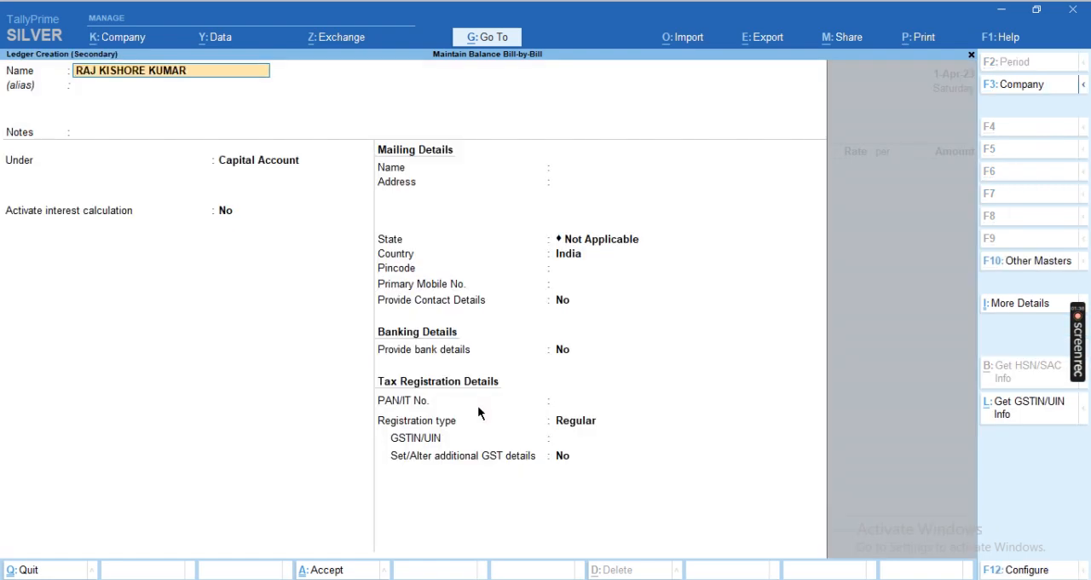
{"action": "key", "text": "Return"}
{"action": "key", "text": "Return"}
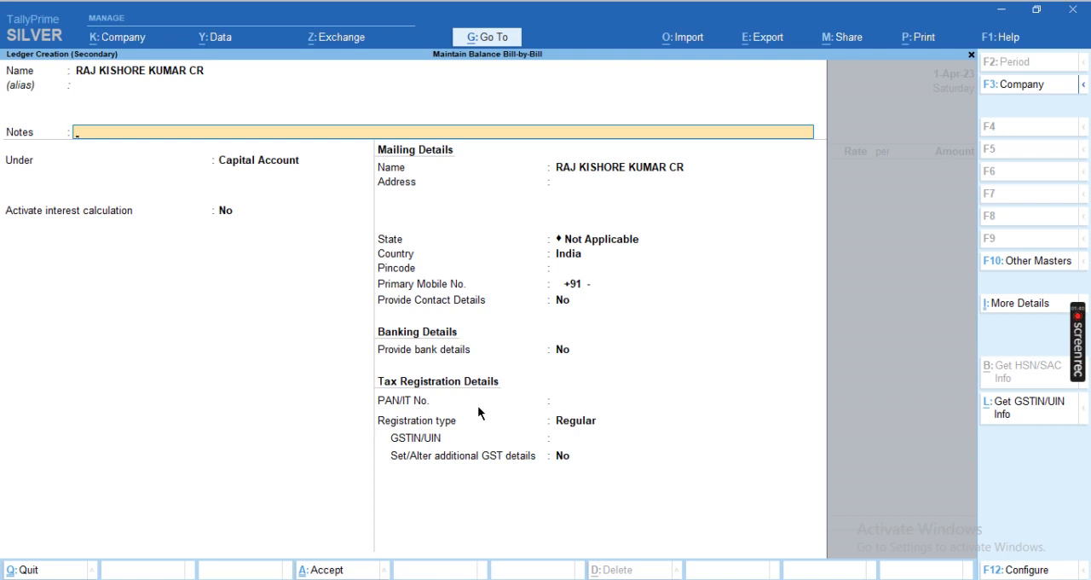
{"action": "key", "text": "Return"}
Place the supplier ledger under Sundry Creditors, set Maintain balances bill-by-bill to Yes and save the ledger
{"action": "type", "text": "SUN"}
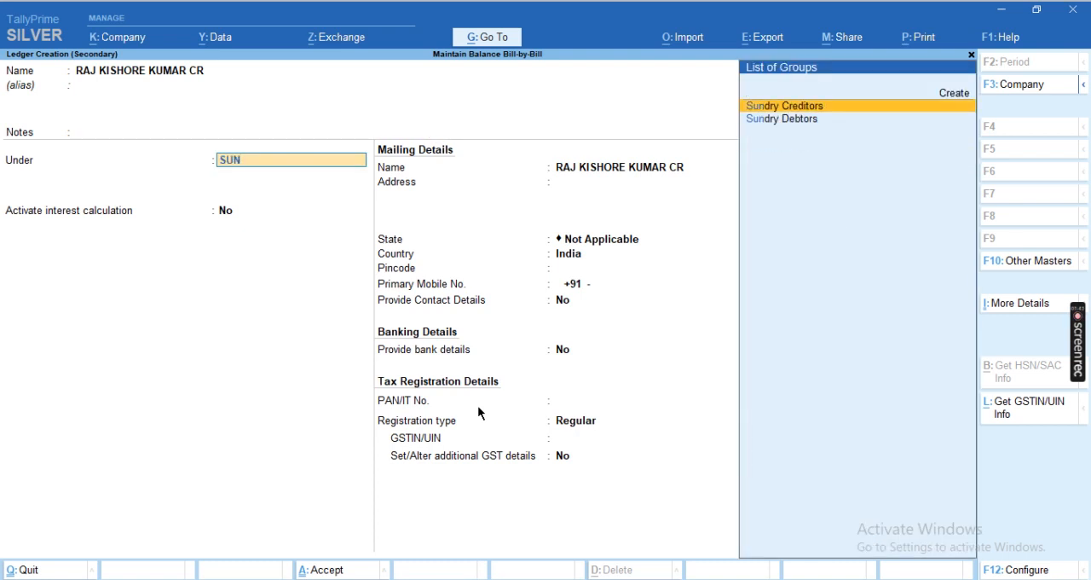
{"action": "key", "text": "Return"}
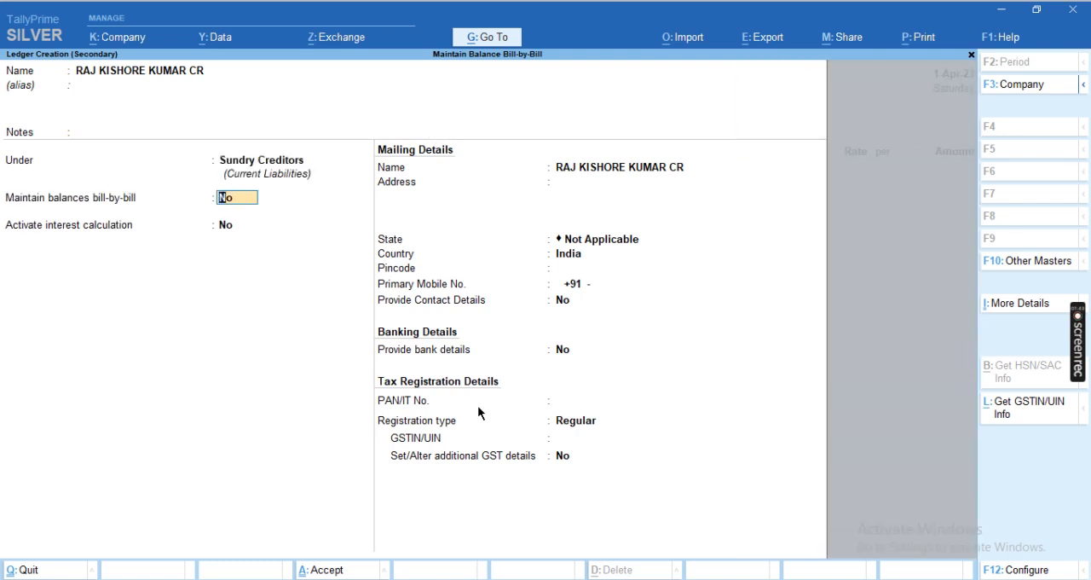
{"action": "type", "text": "Y"}
{"action": "key", "text": "Return"}
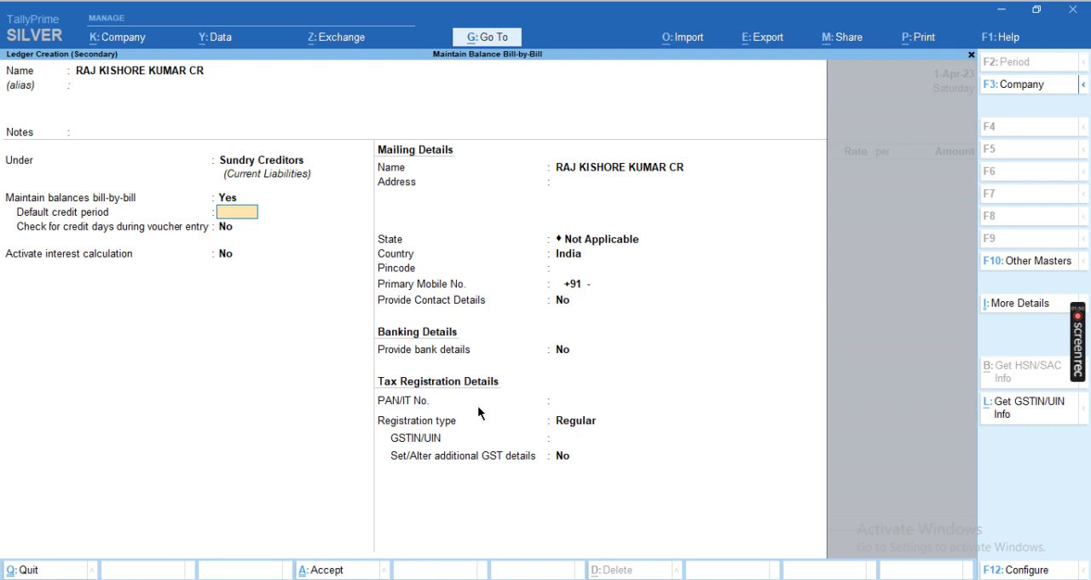
{"action": "key", "text": "Return"}
{"action": "key", "text": "Return"}
{"action": "key", "text": "Return"}
{"action": "key", "text": "Return"}
{"action": "key", "text": "Return"}
{"action": "key", "text": "Return"}
Accept the voucher's receipt details and party details without additional entries
{"action": "key", "text": "Return"}
{"action": "key", "text": "ctrl+a"}
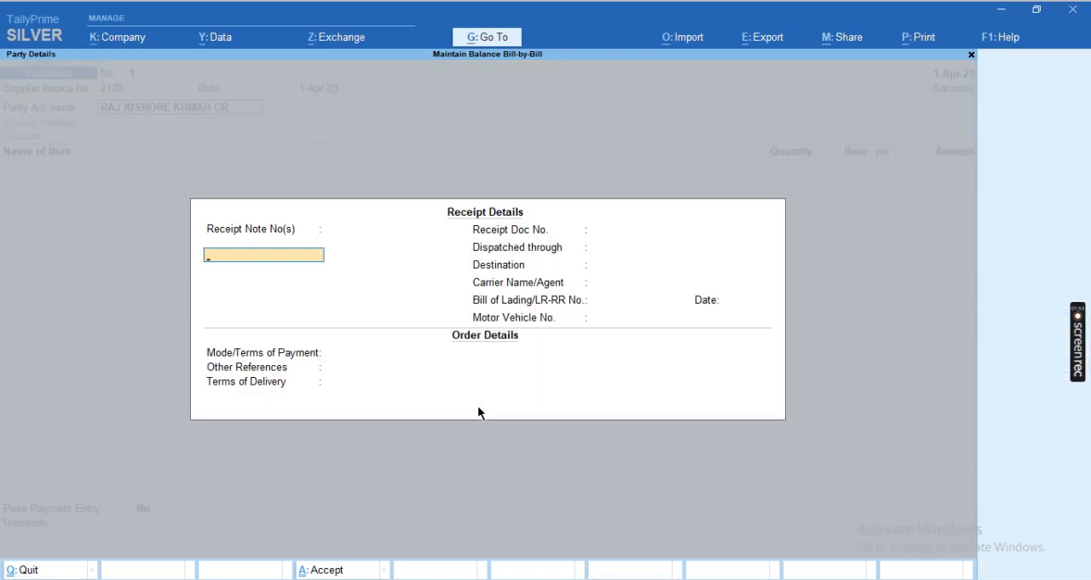
{"action": "key", "text": "Return"}
{"action": "key", "text": "ctrl+a"}
{"action": "key", "text": "Return"}
{"action": "key", "text": "Return"}
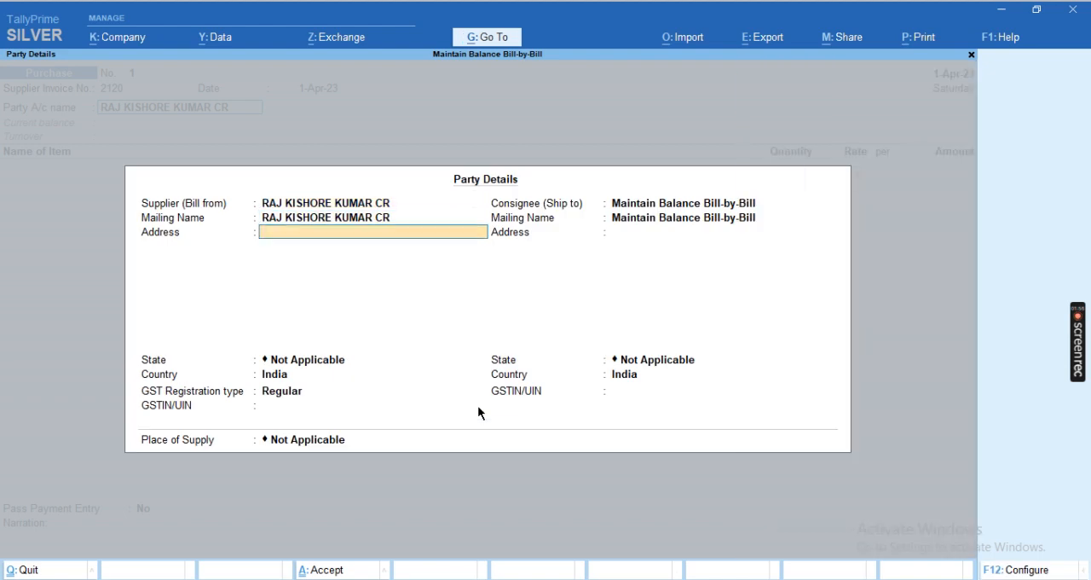
{"action": "key", "text": "ctrl+a"}
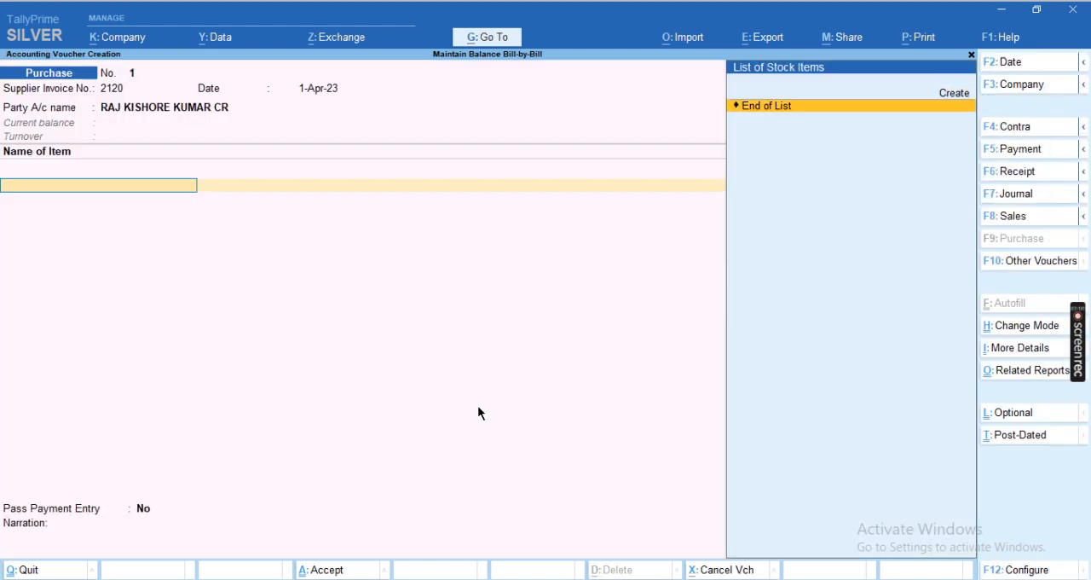
Go back to the supplier invoice date and re-accept it together with the party account and its details
{"action": "key", "text": "BackSpace"}
{"action": "key", "text": "BackSpace"}
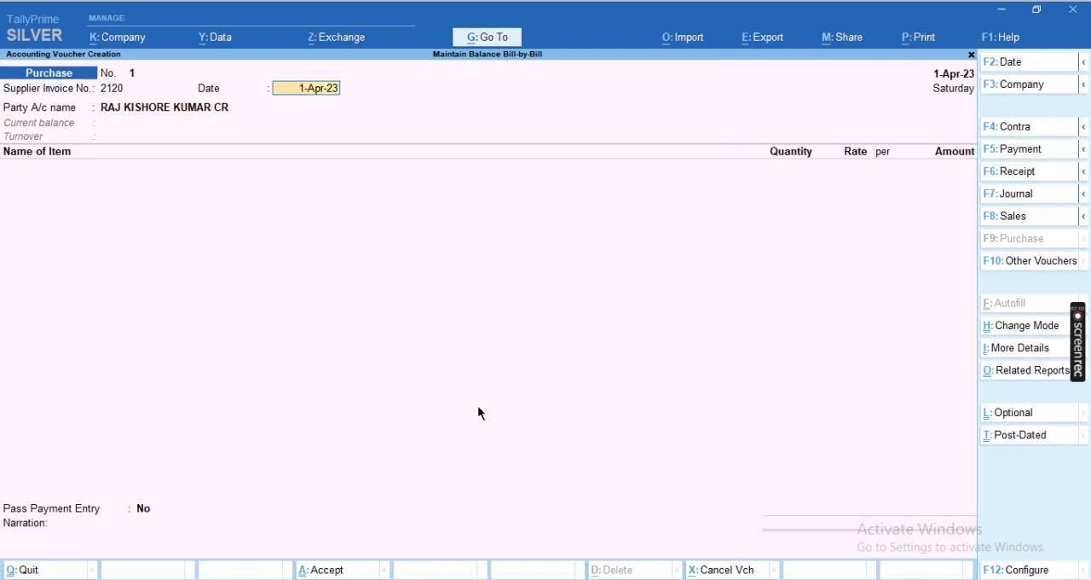
{"action": "key", "text": "Return"}
{"action": "key", "text": "Return"}
{"action": "key", "text": "ctrl+a"}
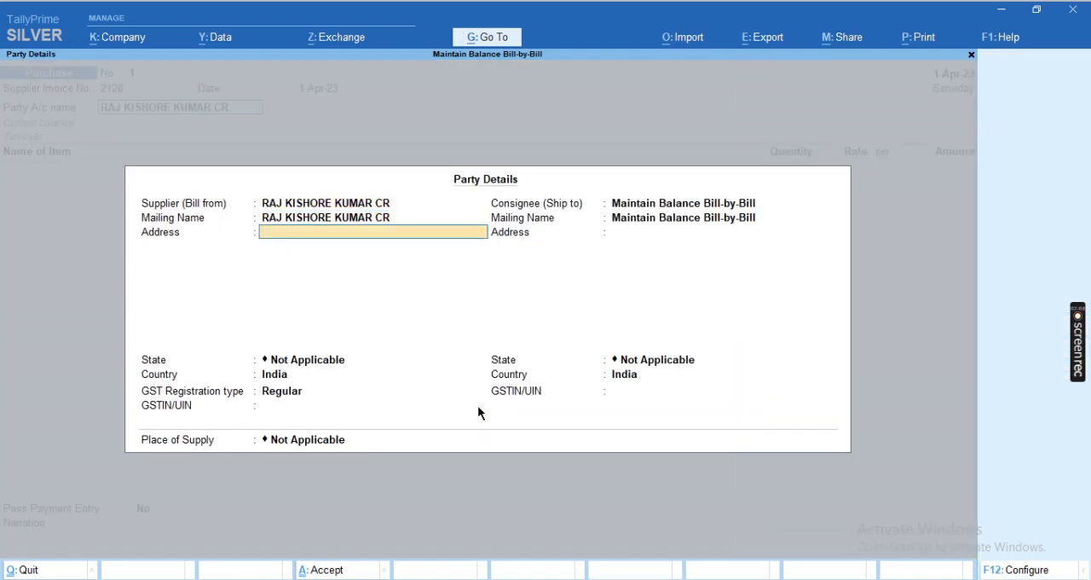
{"action": "key", "text": "ctrl+a"}
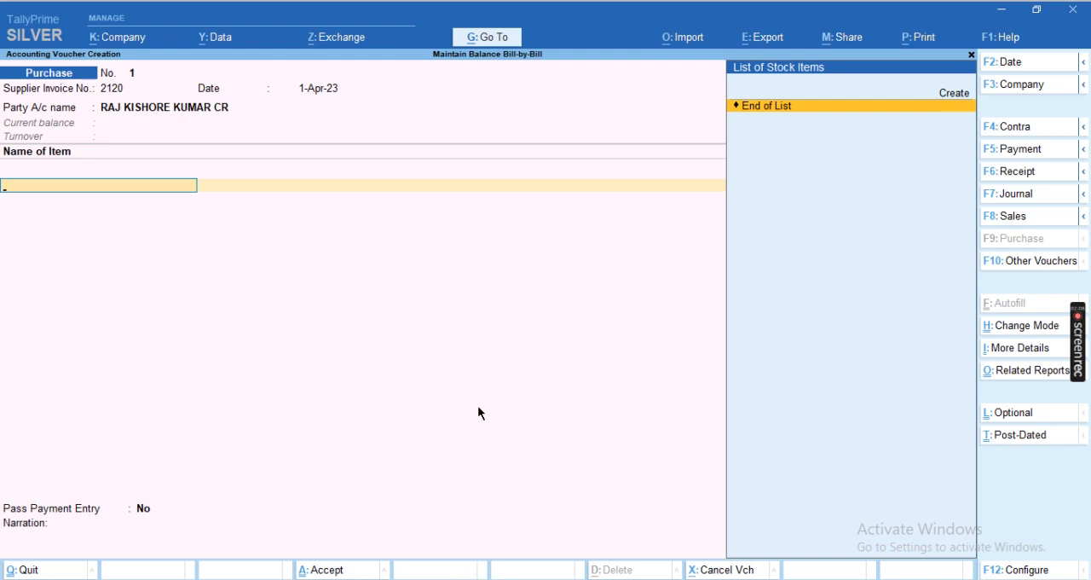
Create a new stock item named TABLE under the Primary group from the voucher's item line
{"action": "key", "text": "alt+c"}
{"action": "type", "text": "TABLE"}
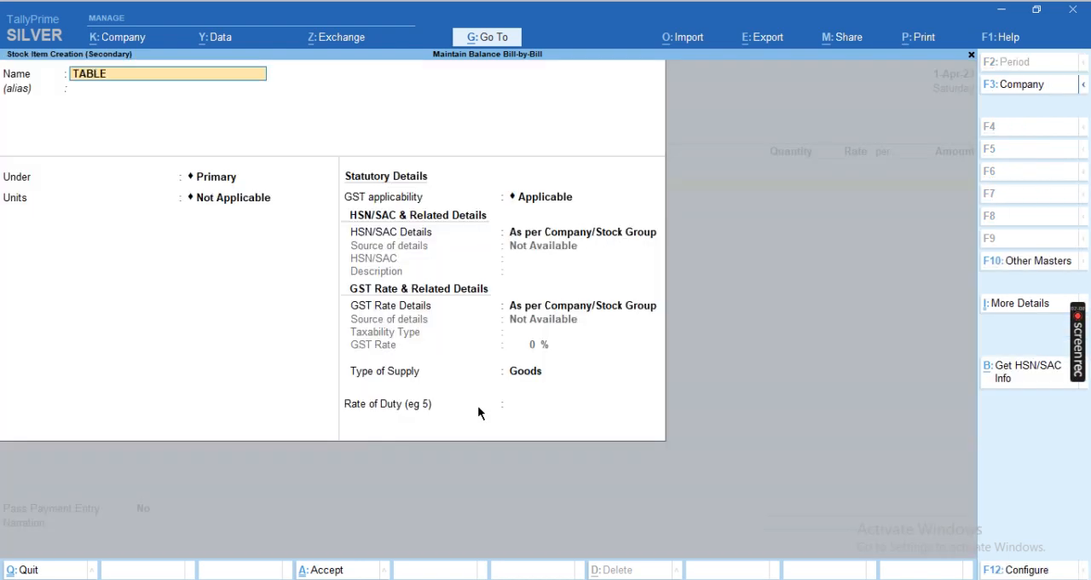
{"action": "key", "text": "Return"}
{"action": "key", "text": "Return"}
Create the unit NOS with unit quantity code NOS-NUMBERS and assign it to the TABLE item
{"action": "key", "text": "Return"}
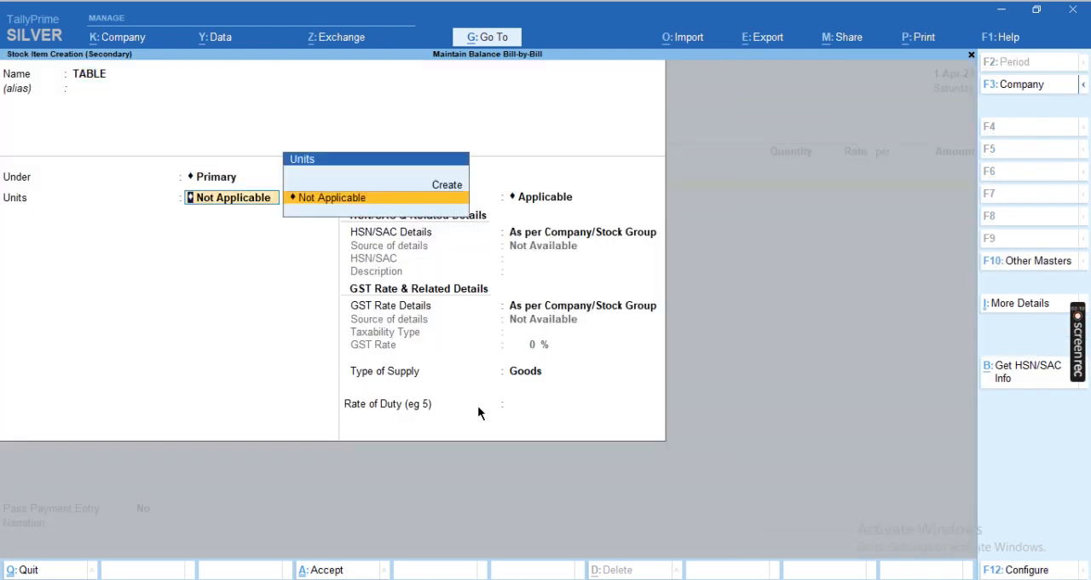
{"action": "key", "text": "alt+c"}
{"action": "type", "text": "NOS"}
{"action": "key", "text": "Return"}
{"action": "key", "text": "Return"}
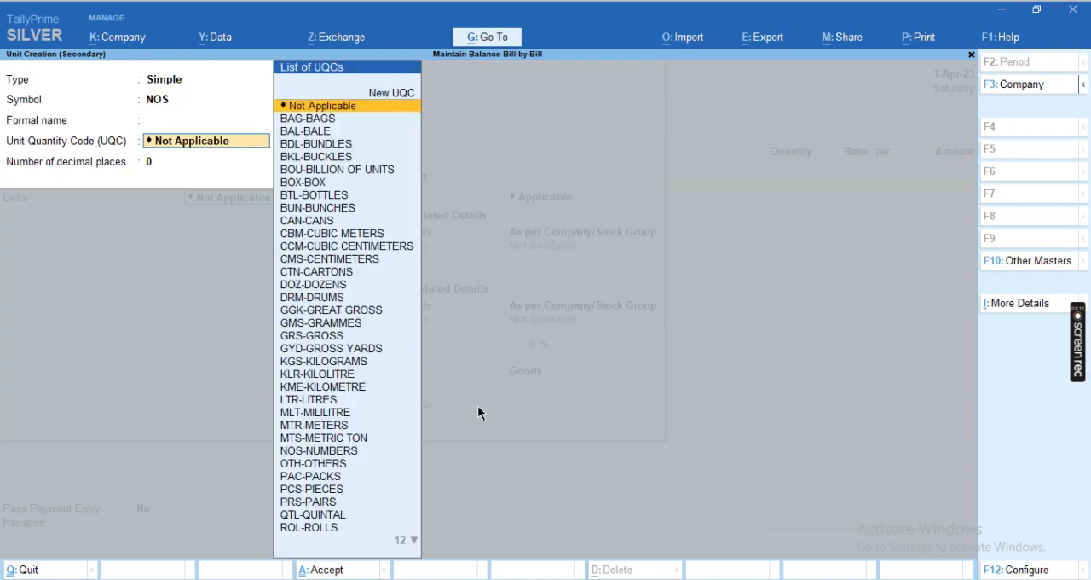
{"action": "type", "text": "NU"}
{"action": "key", "text": "Return"}
{"action": "key", "text": "Return"}
Set the TABLE item's GST applicability to Not Applicable and save the item
{"action": "key", "text": "Return"}
{"action": "key", "text": "Return"}
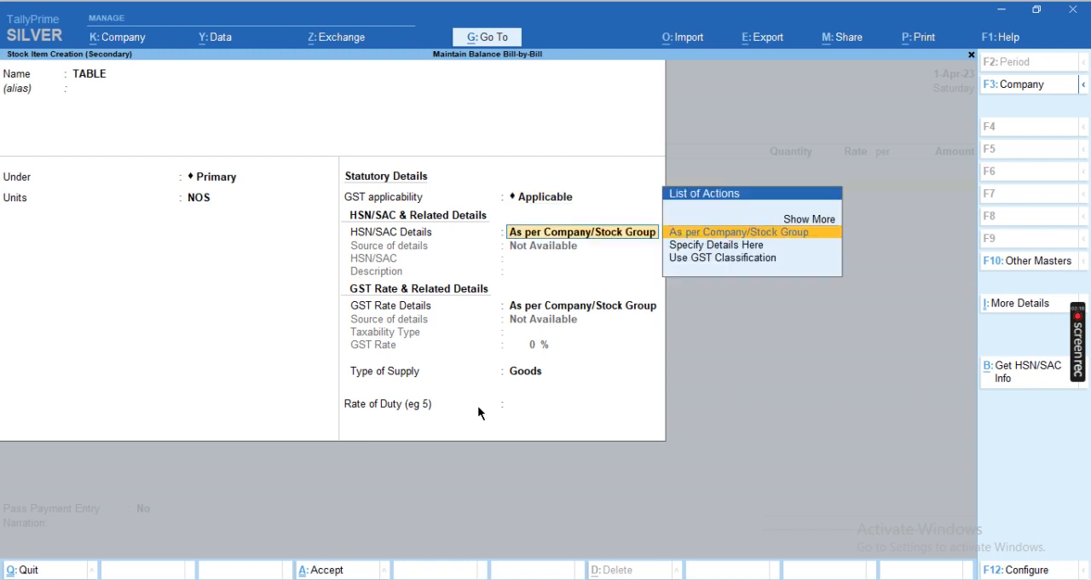
{"action": "key", "text": "BackSpace"}
{"action": "key", "text": "Down"}
{"action": "key", "text": "Return"}
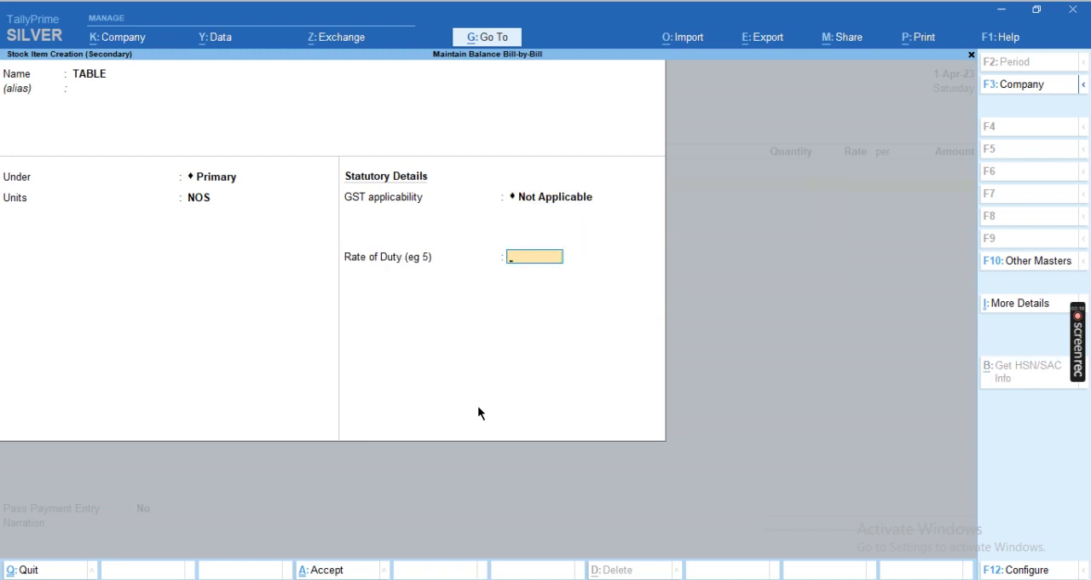
Enter a quantity of 20 NOS at a rate of 7,511.00 for the TABLE line
{"action": "key", "text": "Return"}
{"action": "key", "text": "Return"}
{"action": "key", "text": "Return"}
{"action": "type", "text": "20"}
{"action": "key", "text": "Return"}
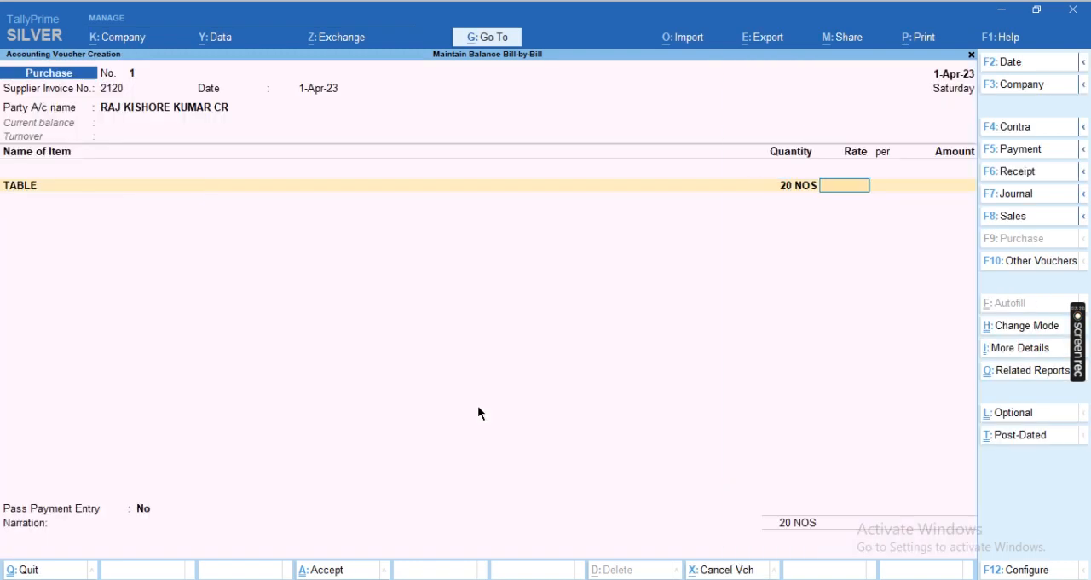
{"action": "type", "text": "7511"}
Create a ledger named PURCHASE for the item line and place it under Purchase Accounts
{"action": "key", "text": "Return"}
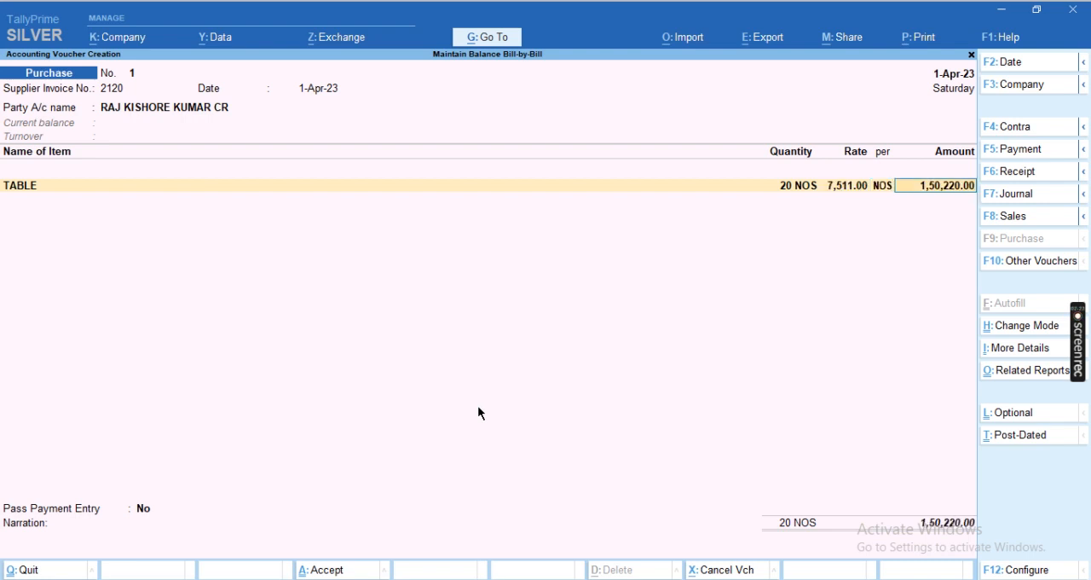
{"action": "key", "text": "Return"}
{"action": "key", "text": "Return"}
{"action": "key", "text": "alt+c"}
{"action": "type", "text": "PURCHASE"}
{"action": "key", "text": "Return"}
{"action": "key", "text": "Return"}
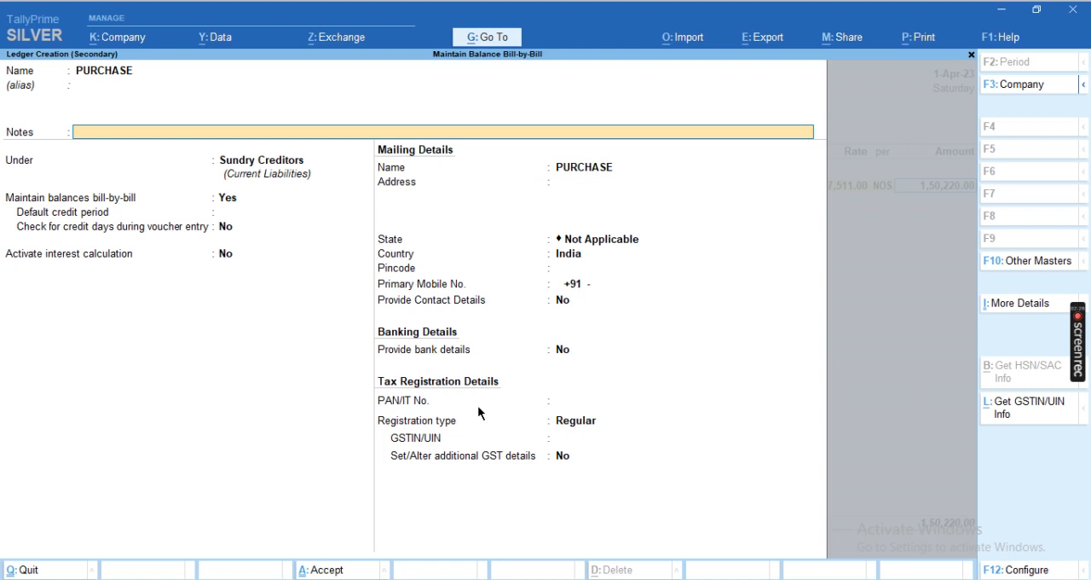
{"action": "key", "text": "Return"}
{"action": "type", "text": "PR"}
{"action": "key", "text": "BackSpace"}
{"action": "type", "text": "U"}
Set the PURCHASE ledger's GST applicability to Not Applicable, save it and use it for the TABLE line
{"action": "key", "text": "Return"}
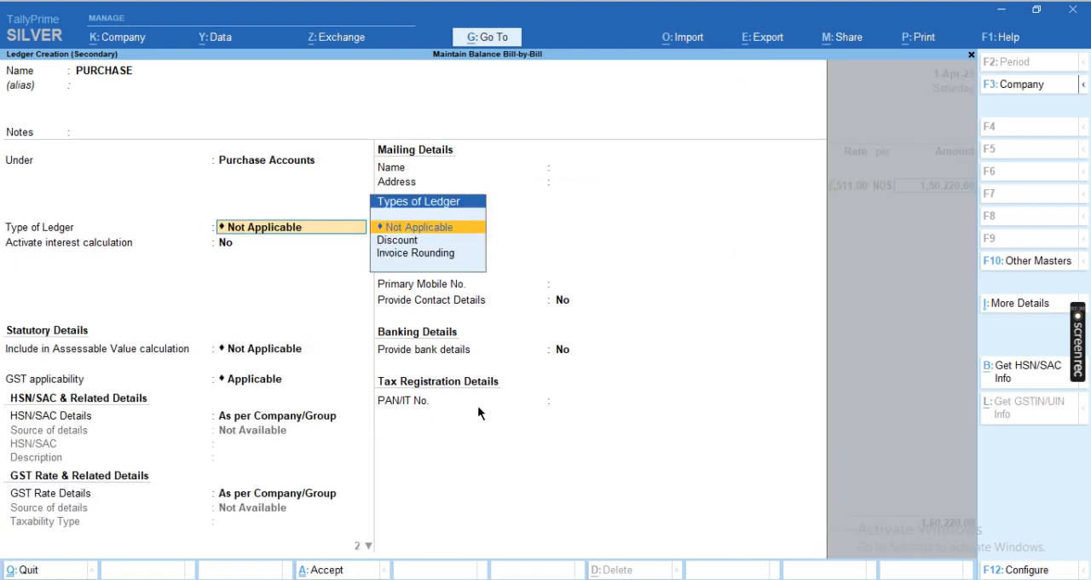
{"action": "key", "text": "Return"}
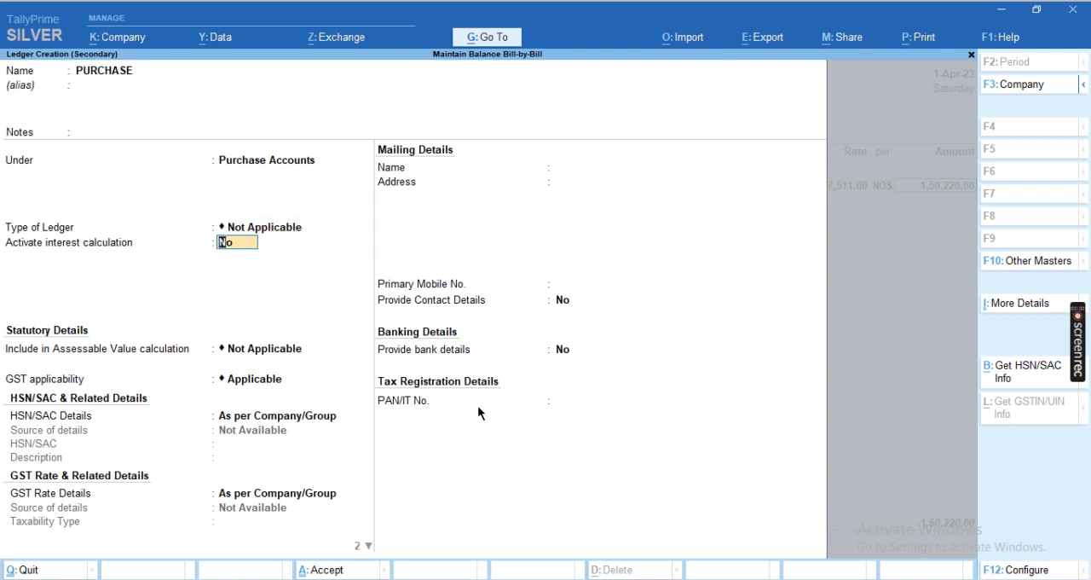
{"action": "key", "text": "Return"}
{"action": "key", "text": "Return"}
{"action": "key", "text": "Down"}
{"action": "key", "text": "Return"}
{"action": "key", "text": "Return"}
End the voucher's item list and choose No for passing a payment entry
{"action": "key", "text": "Return"}
{"action": "key", "text": "Return"}
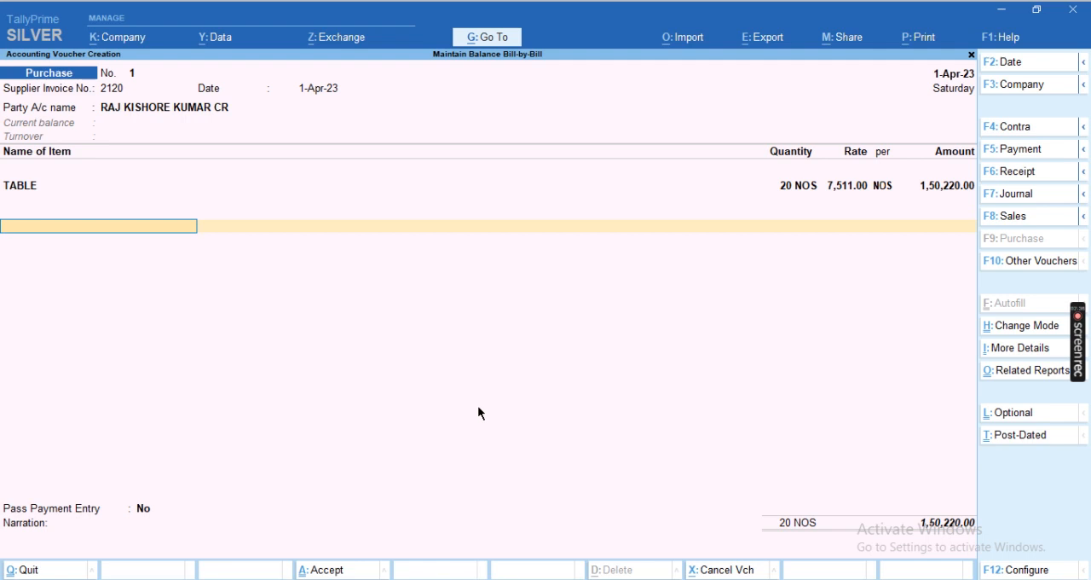
{"action": "key", "text": "Return"}
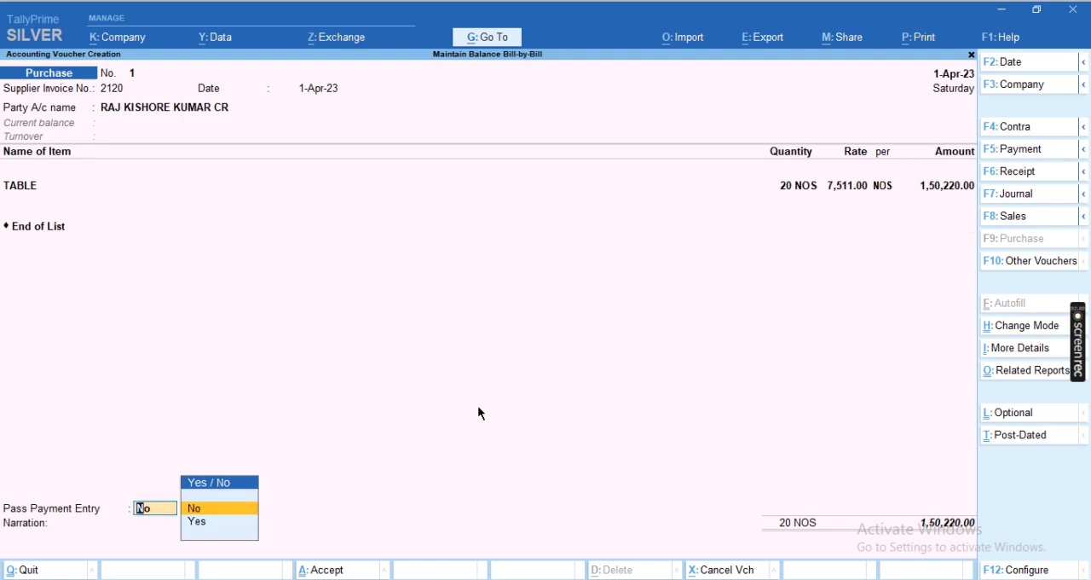
{"action": "key", "text": "Return"}
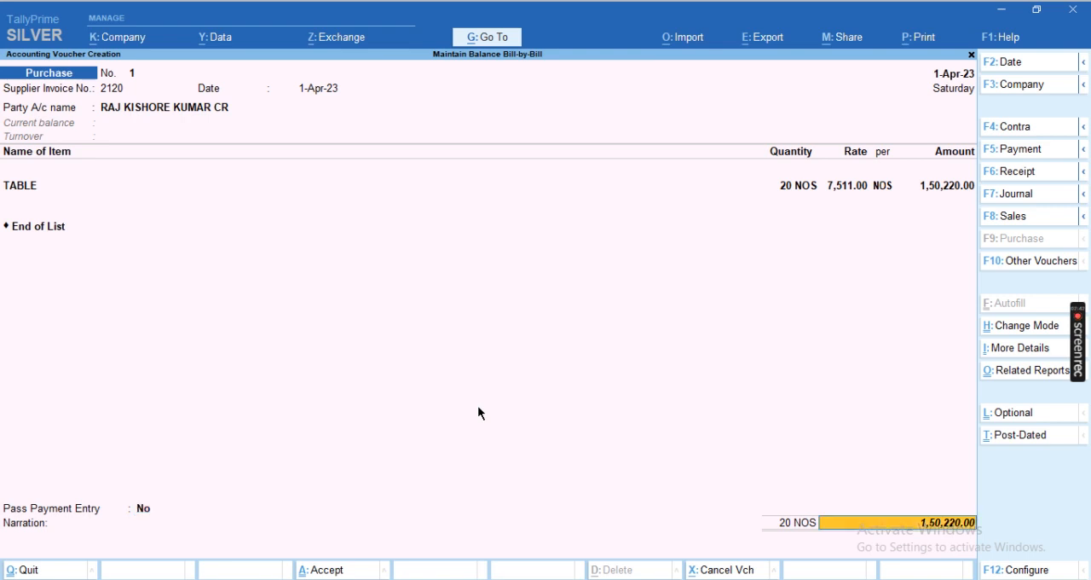
Save the first purchase voucher and start a second one dated 1-Apr-23 with the same supplier, accepting the default party details
{"action": "key", "text": "Return"}
{"action": "key", "text": "Return"}
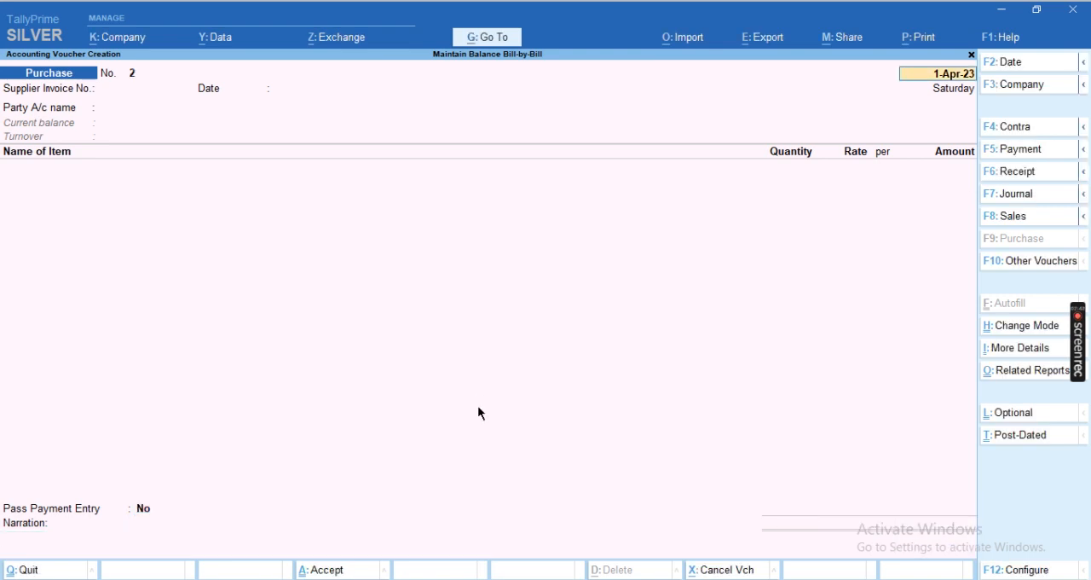
{"action": "key", "text": "Return"}
{"action": "key", "text": "Return"}
{"action": "key", "text": "Return"}
{"action": "key", "text": "Down"}
{"action": "key", "text": "Return"}
{"action": "key", "text": "Return"}
{"action": "key", "text": "Return"}
{"action": "key", "text": "ctrl+a"}
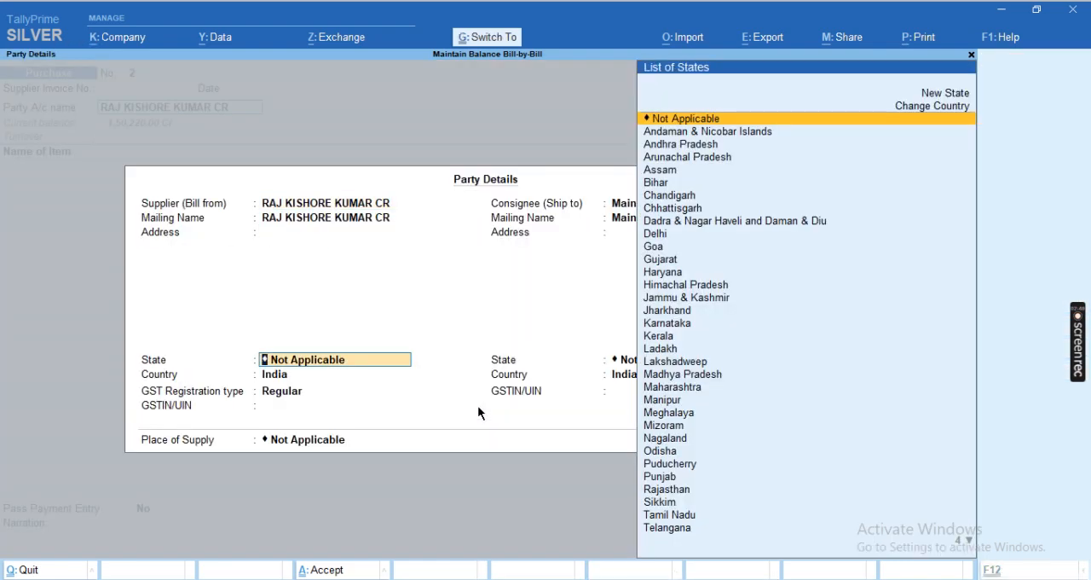
{"action": "key", "text": "ctrl+a"}
Add the TABLE stock item to the second purchase voucher with a quantity of 10 NOS at a rate of 7,510
{"action": "type", "text": "R"}
{"action": "key", "text": "BackSpace"}
{"action": "type", "text": "TA"}
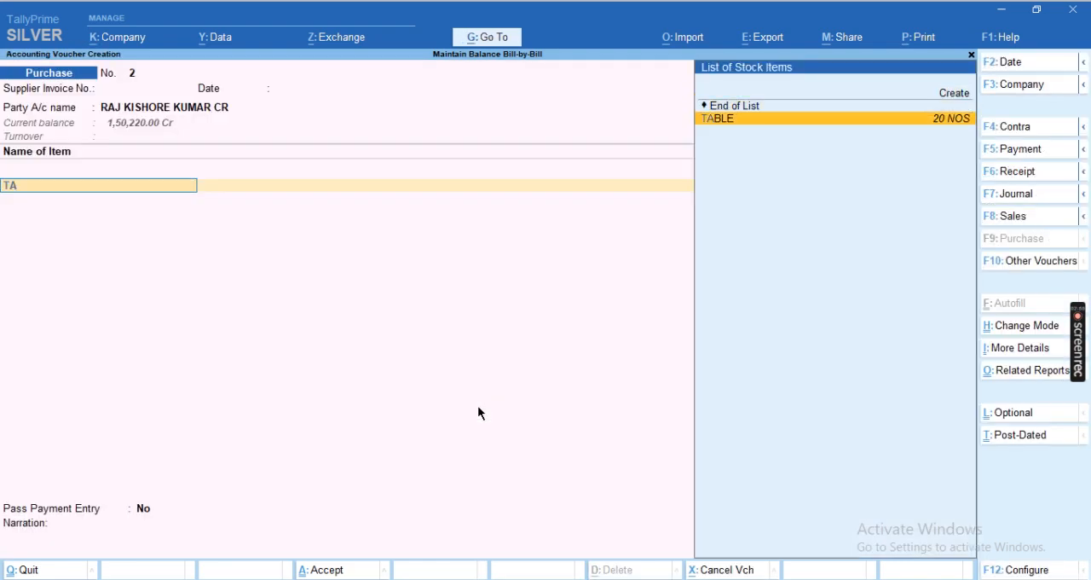
{"action": "key", "text": "Return"}
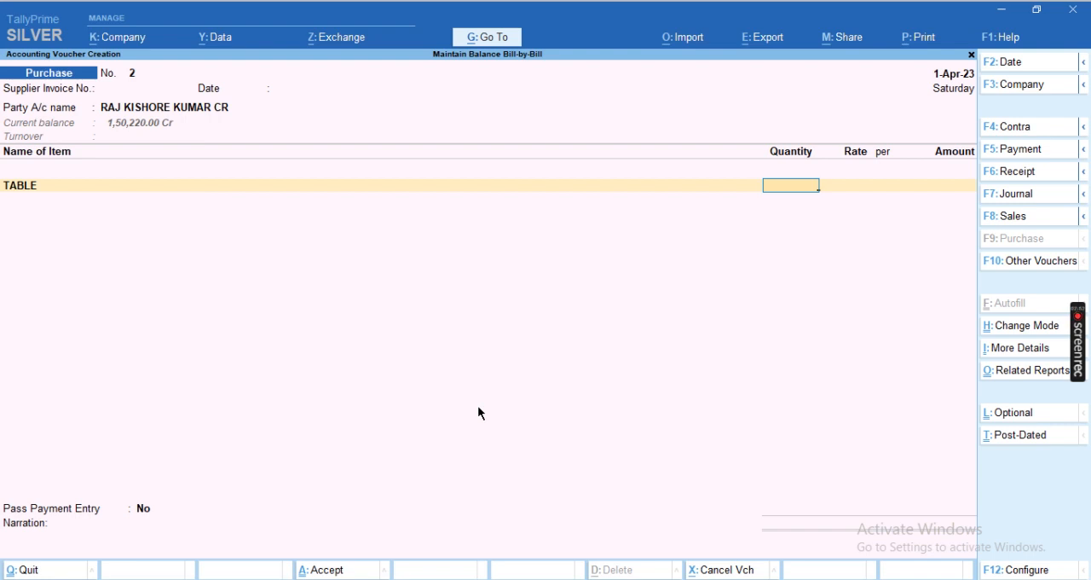
{"action": "type", "text": "10"}
{"action": "key", "text": "Return"}
{"action": "type", "text": "7,510"}
{"action": "key", "text": "Return"}
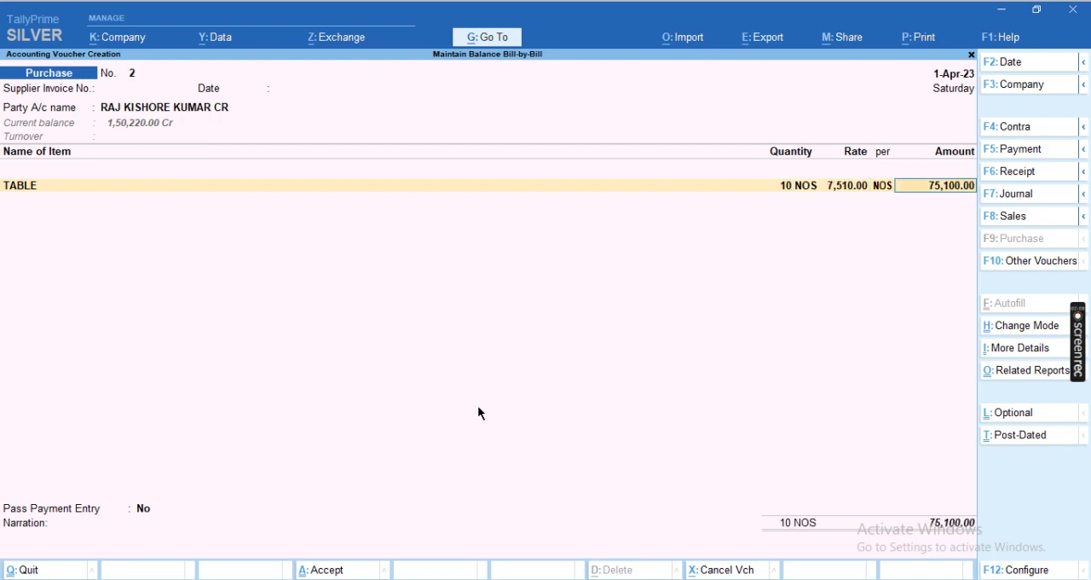
End the item list, choose No for passing a payment entry, save the second purchase voucher and leave voucher entry
{"action": "key", "text": "Return"}
{"action": "key", "text": "Return"}
{"action": "key", "text": "Return"}
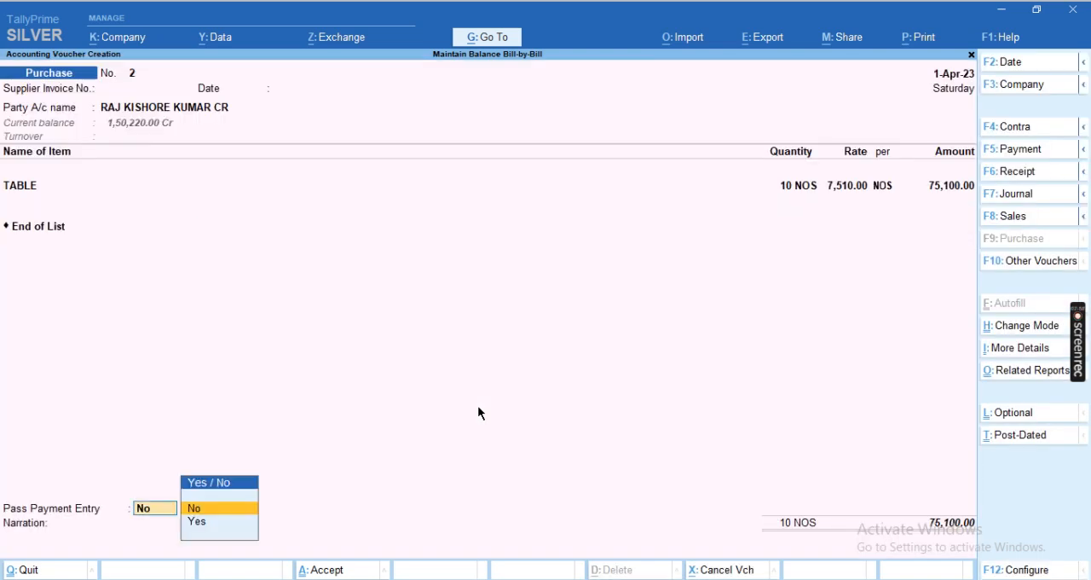
{"action": "key", "text": "Return"}
{"action": "key", "text": "Return"}
{"action": "key", "text": "Return"}
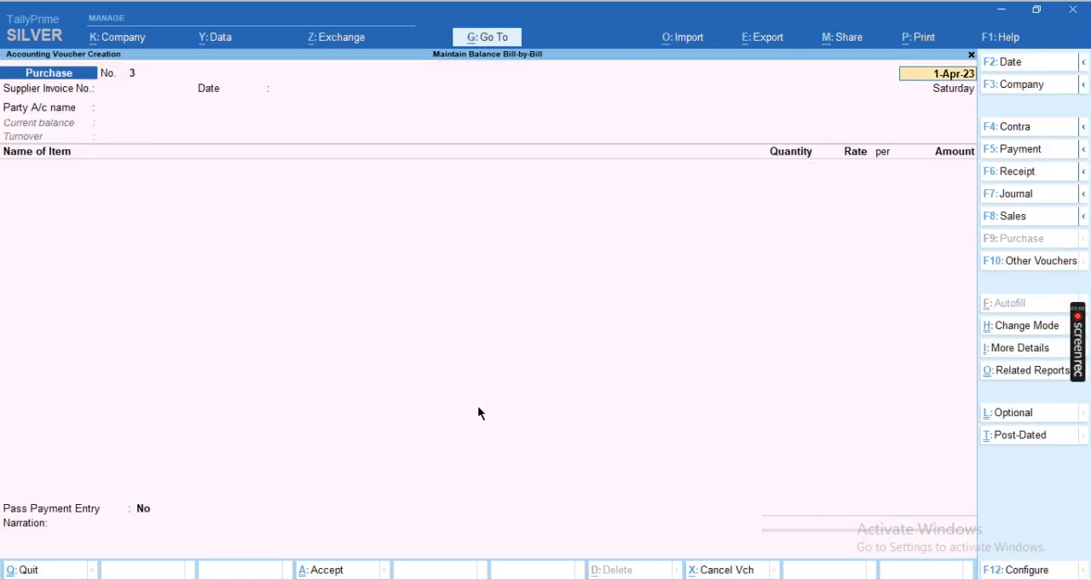
{"action": "key", "text": "BackSpace"}
{"action": "key", "text": "Escape"}
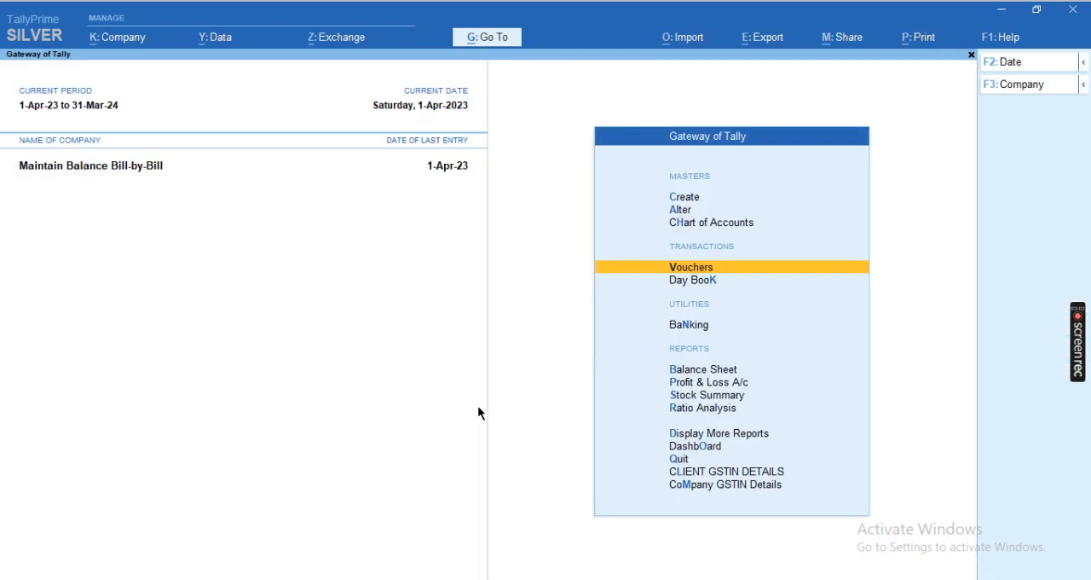
Open the Outstandings reports within Statements of Accounts
{"action": "key", "text": "Up"}
{"action": "key", "text": "Up"}
{"action": "key", "text": "Up"}
{"action": "key", "text": "Up"}
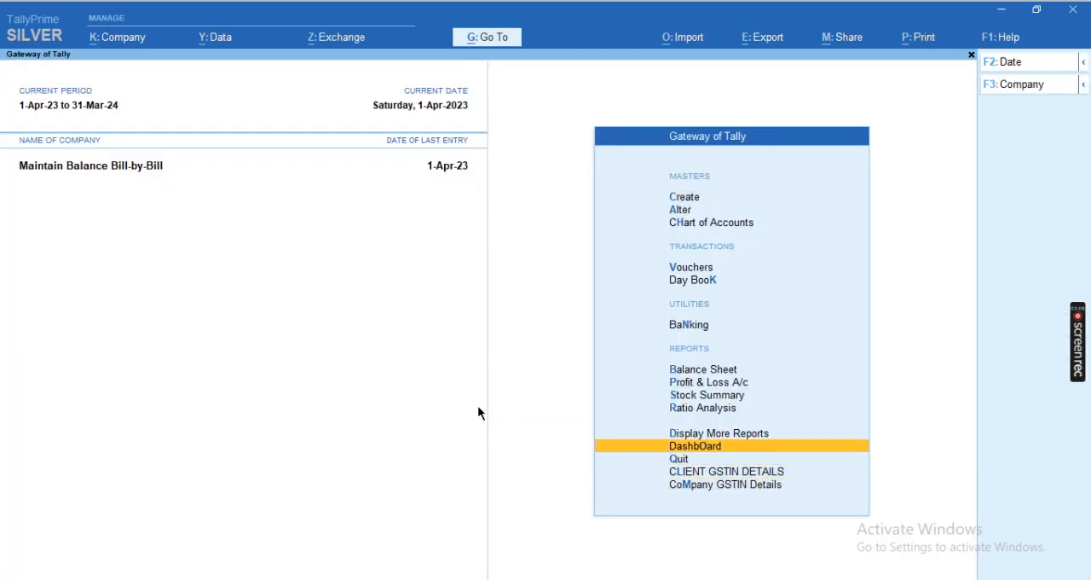
{"action": "key", "text": "Return"}
{"action": "key", "text": "Escape"}
{"action": "key", "text": "Up"}
{"action": "key", "text": "Return"}
{"action": "key", "text": "Down"}
{"action": "key", "text": "Down"}
{"action": "key", "text": "Down"}
{"action": "key", "text": "Down"}
{"action": "key", "text": "Down"}
{"action": "key", "text": "Return"}
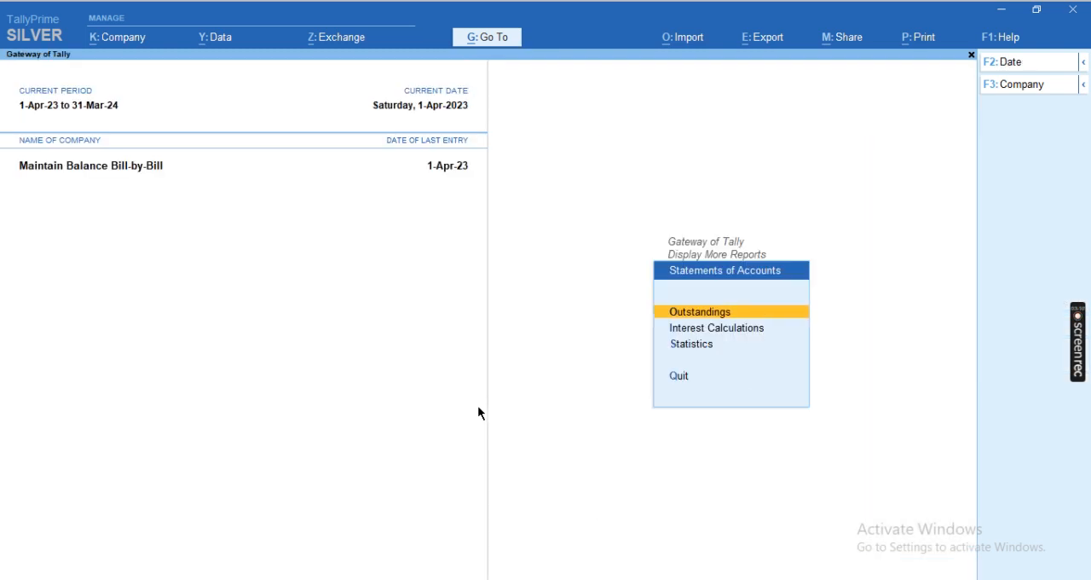
{"action": "key", "text": "Return"}
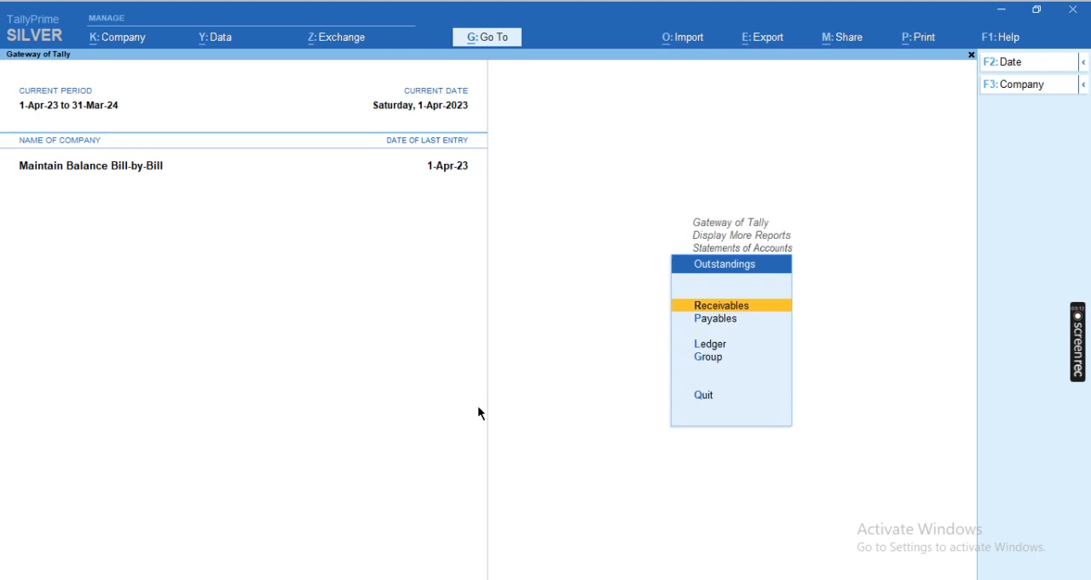
Show the supplier's ledger outstandings and examine the pending amount of each purchase bill
{"action": "key", "text": "Down"}
{"action": "key", "text": "Down"}
{"action": "key", "text": "Return"}
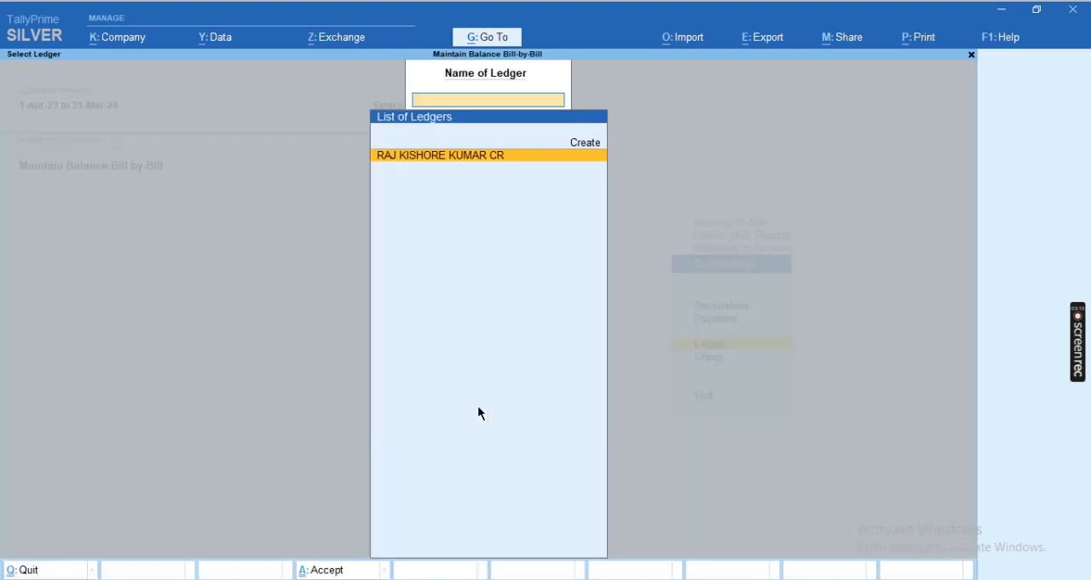
{"action": "key", "text": "Return"}
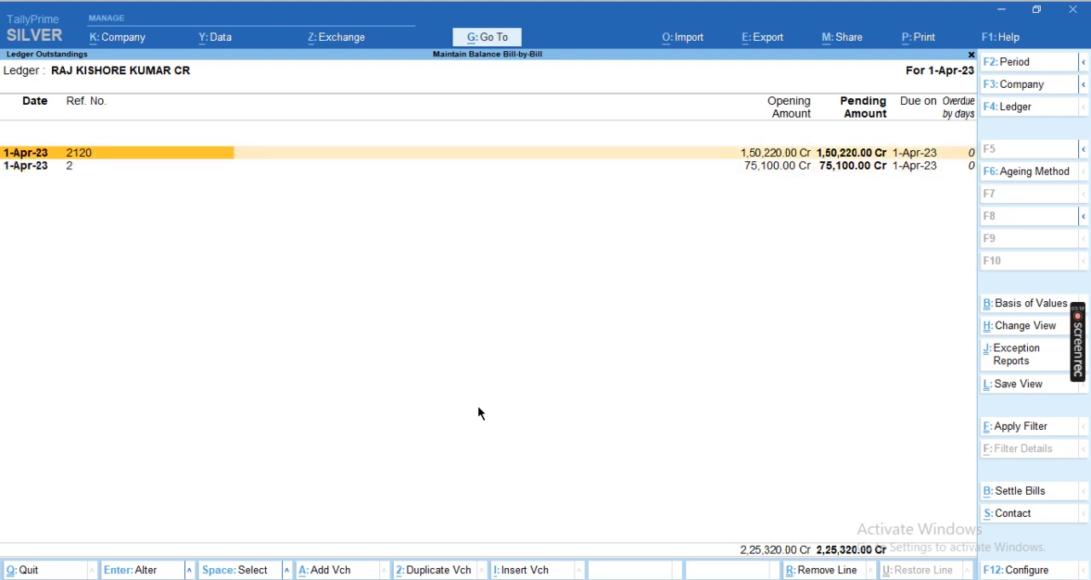
{"action": "key", "text": "Down"}
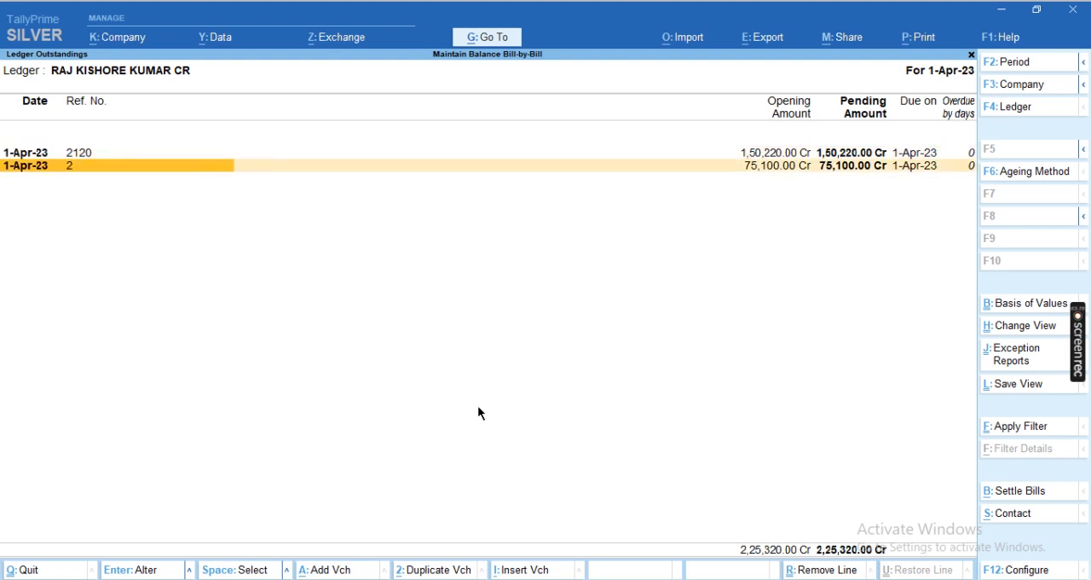
{"action": "key", "text": "F4"}
{"action": "key", "text": "Return"}
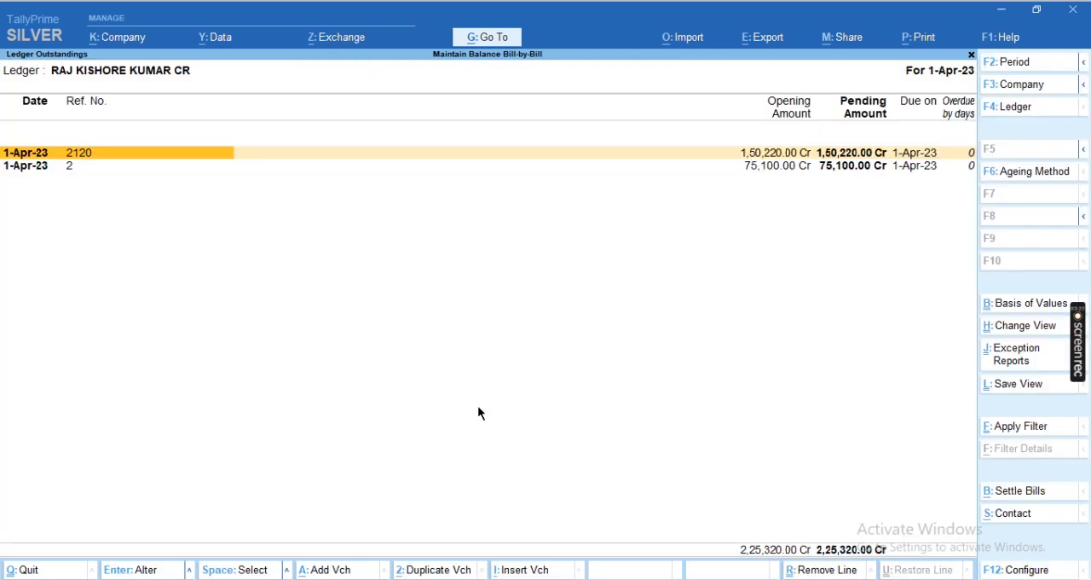
{"action": "key", "text": "space"}
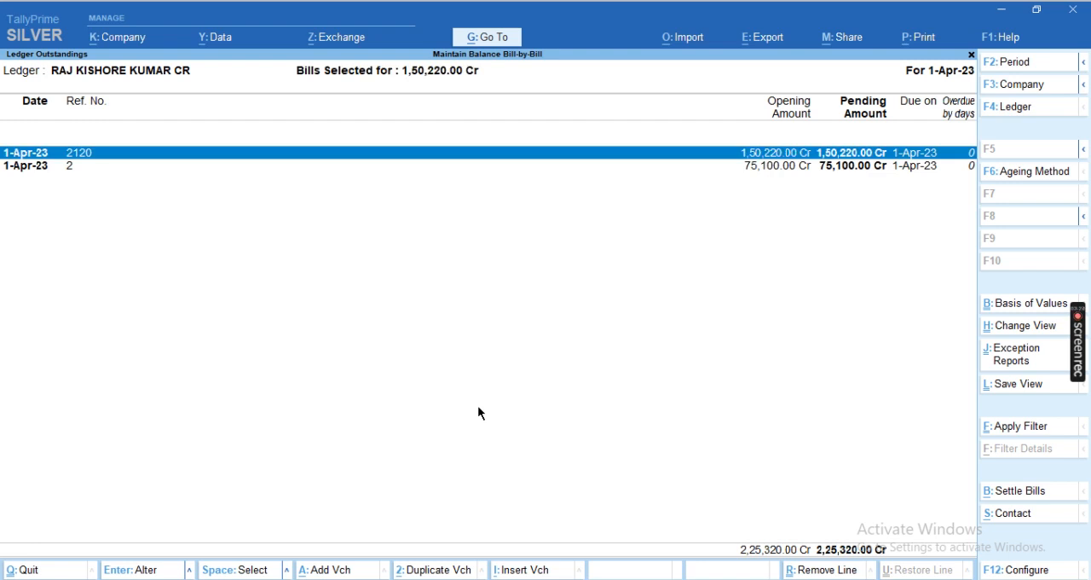
Leave the outstandings report and start a payment voucher that debits the supplier's ledger with 50,220
{"action": "key", "text": "Escape"}
{"action": "key", "text": "Escape"}
{"action": "key", "text": "Escape"}
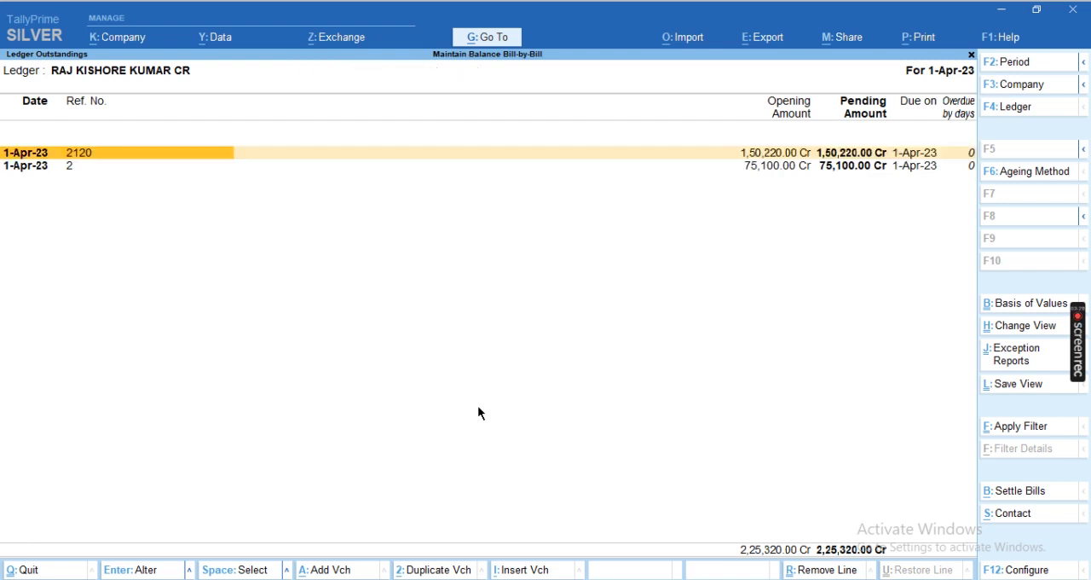
{"action": "key", "text": "Escape"}
{"action": "key", "text": "Escape"}
{"action": "key", "text": "v"}
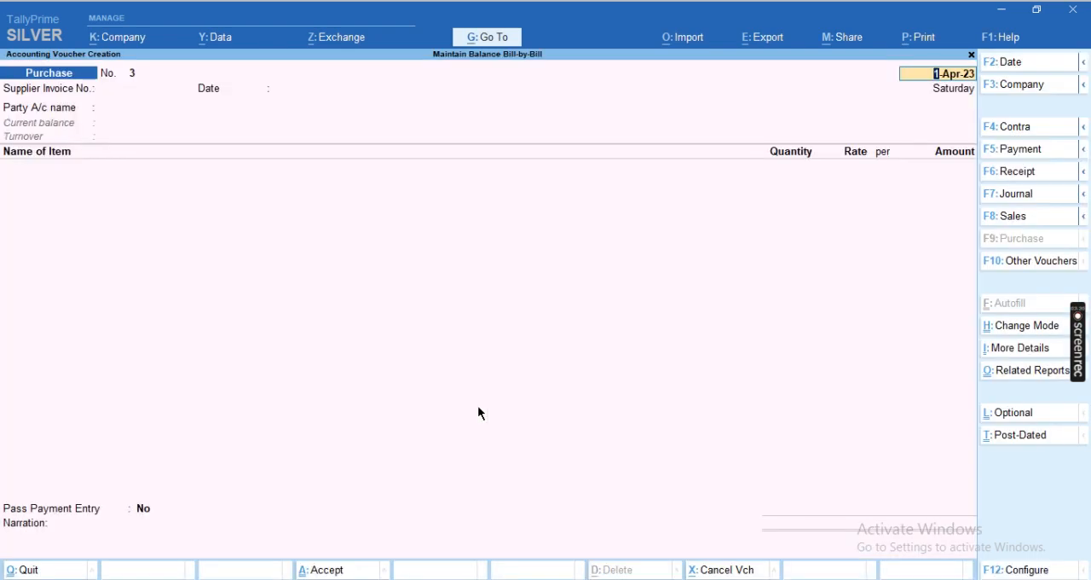
{"action": "key", "text": "F5"}
{"action": "key", "text": "Return"}
{"action": "key", "text": "Down"}
{"action": "key", "text": "Return"}
{"action": "type", "text": "50220"}
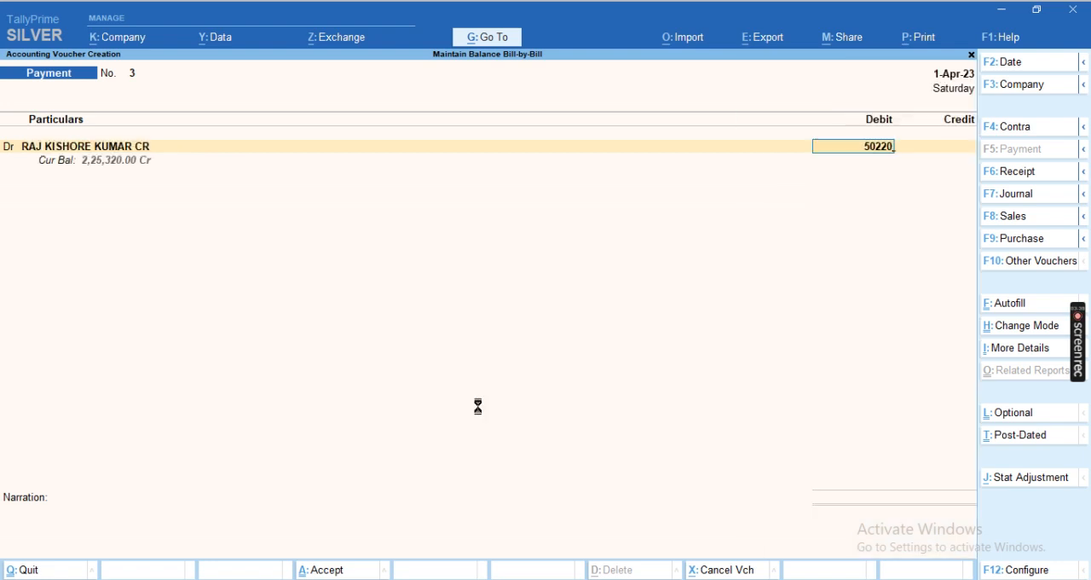
Allocate the 50,220 payment as Agst Ref to pending bill 2120 in the bill-wise details
{"action": "key", "text": "Return"}
{"action": "key", "text": "Return"}
{"action": "key", "text": "Down"}
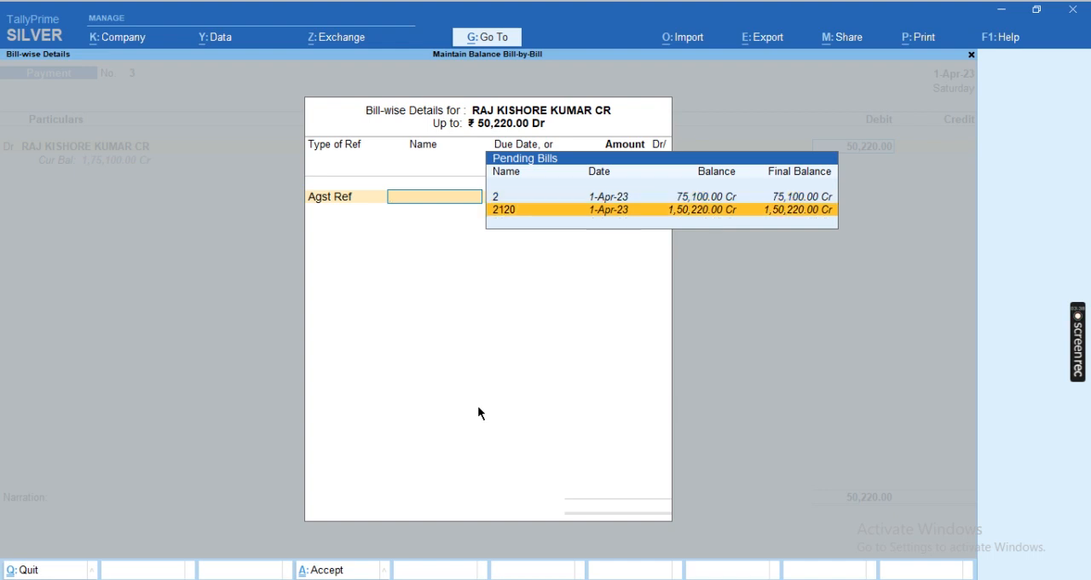
{"action": "key", "text": "Return"}
{"action": "key", "text": "Return"}
Credit the Cash ledger with 50,220 and save the payment voucher
{"action": "key", "text": "Return"}
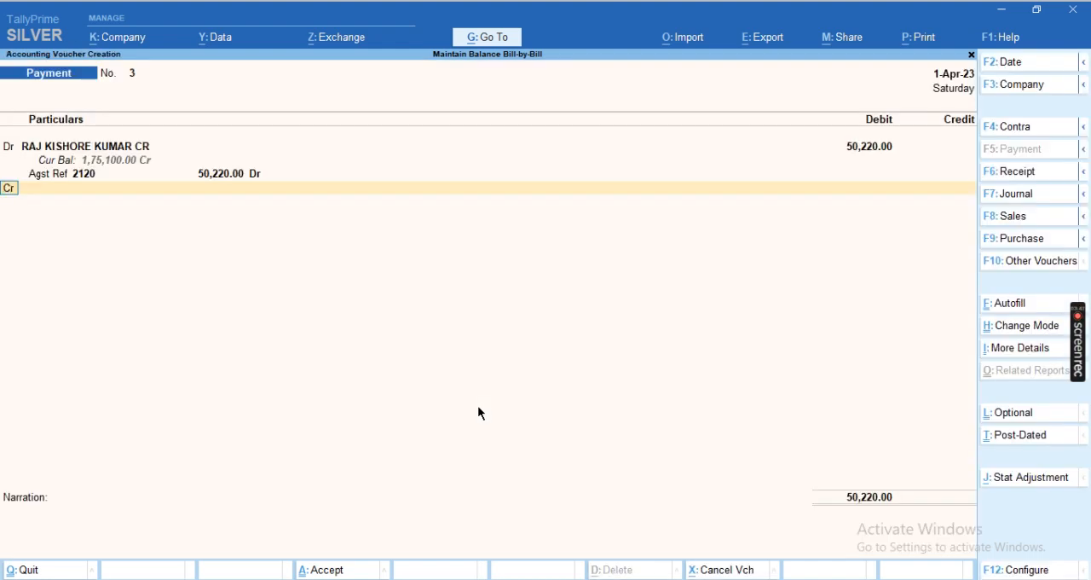
{"action": "key", "text": "Return"}
{"action": "type", "text": "CAS"}
{"action": "key", "text": "Return"}
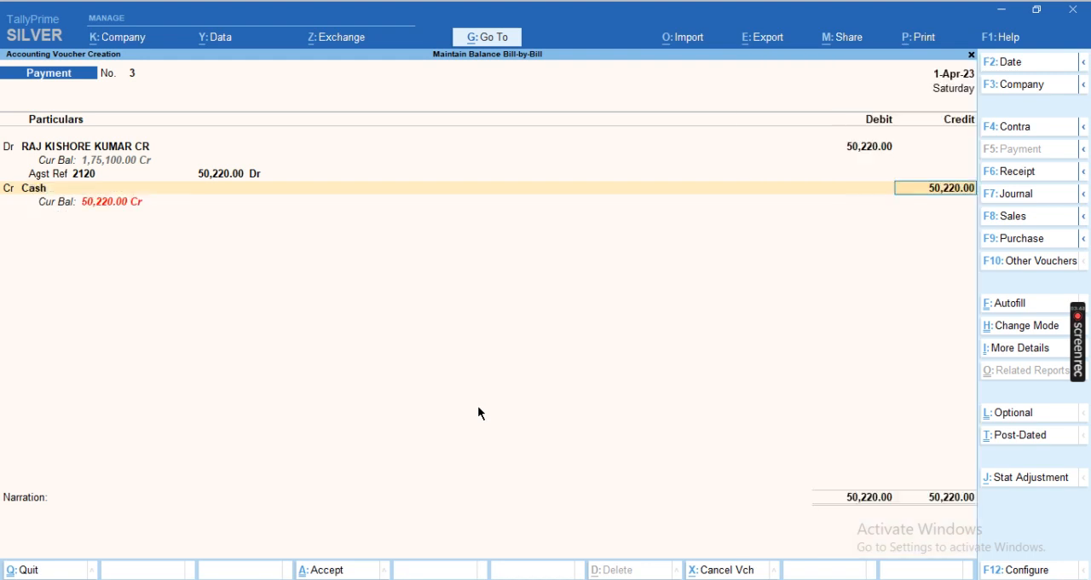
{"action": "key", "text": "Return"}
{"action": "key", "text": "Return"}
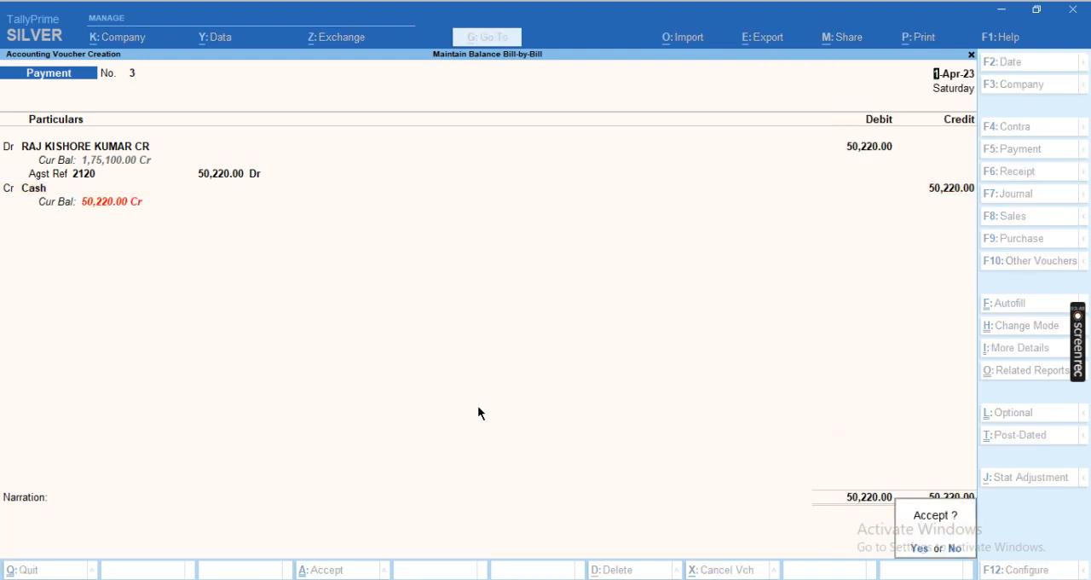
{"action": "key", "text": "Return"}
Leave voucher entry and reopen the supplier's ledger outstandings report
{"action": "key", "text": "Escape"}
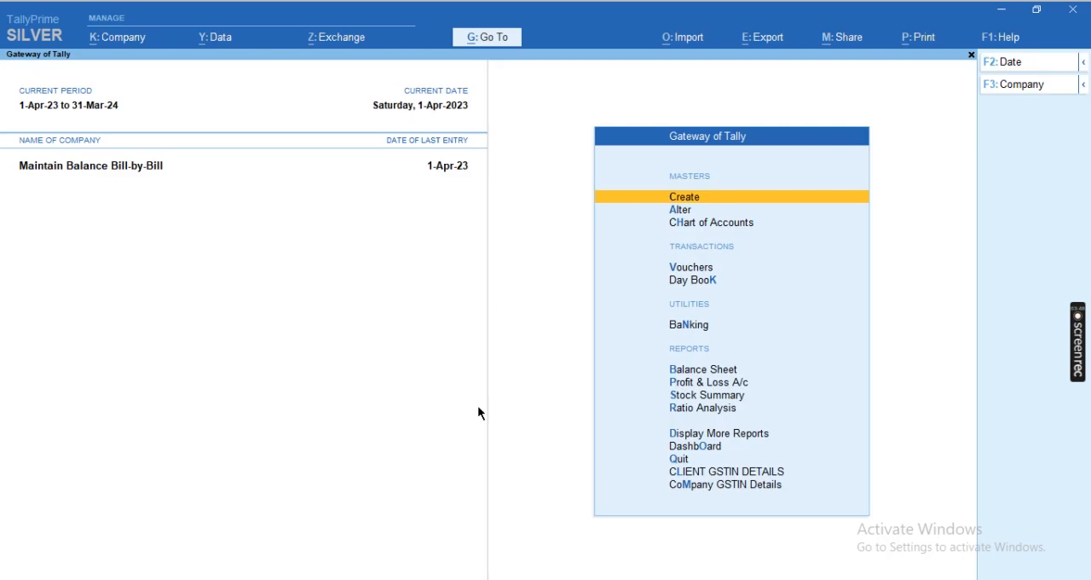
{"action": "key", "text": "d"}
{"action": "key", "text": "s"}
{"action": "key", "text": "o"}
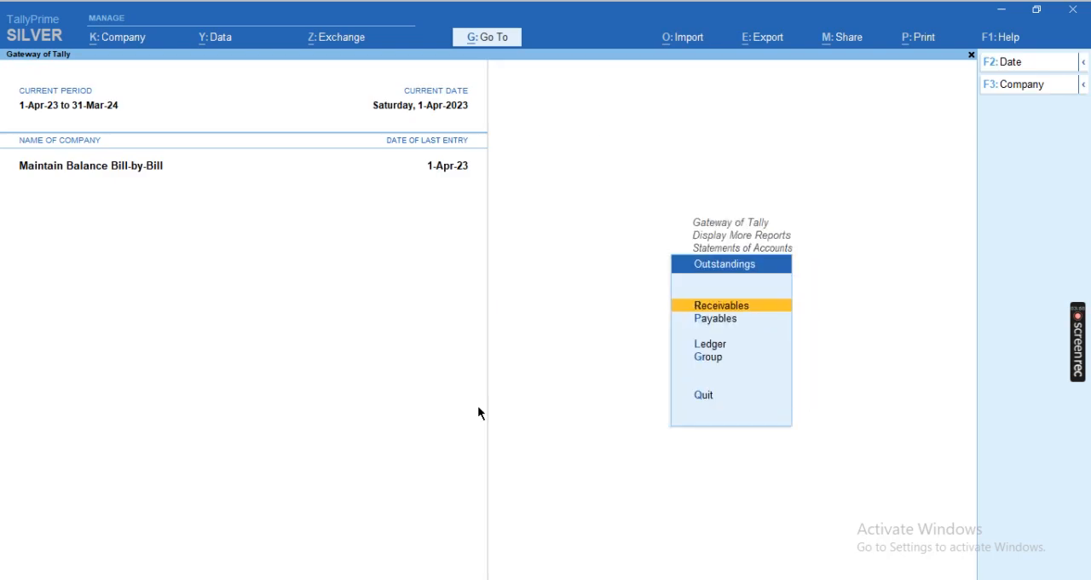
{"action": "key", "text": "l"}
{"action": "key", "text": "Return"}
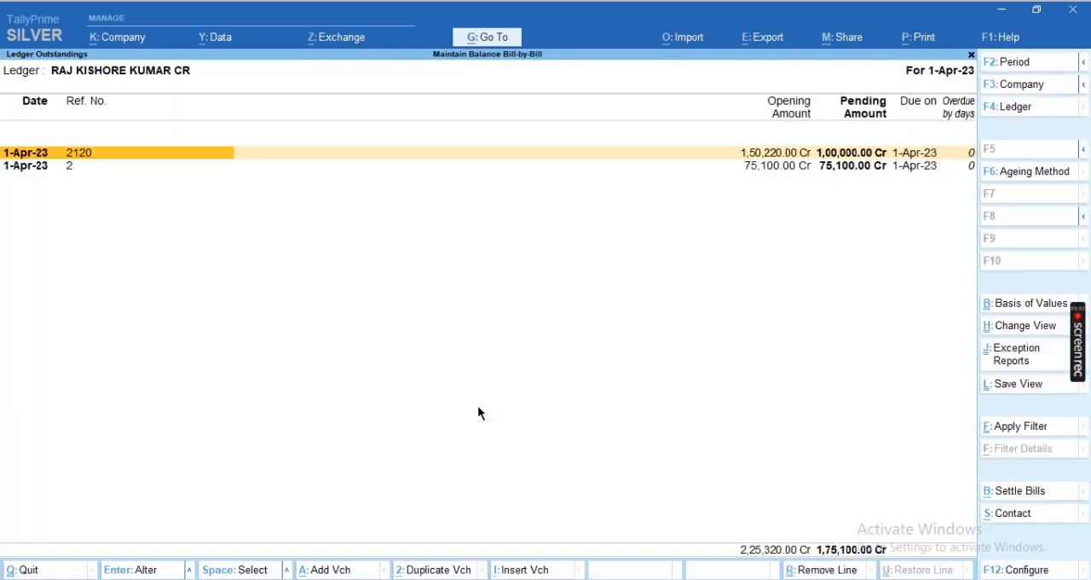
Expand bill 2120 in the outstandings to examine its purchase and payment entries, and compare it with bill 2
{"action": "key", "text": "space"}
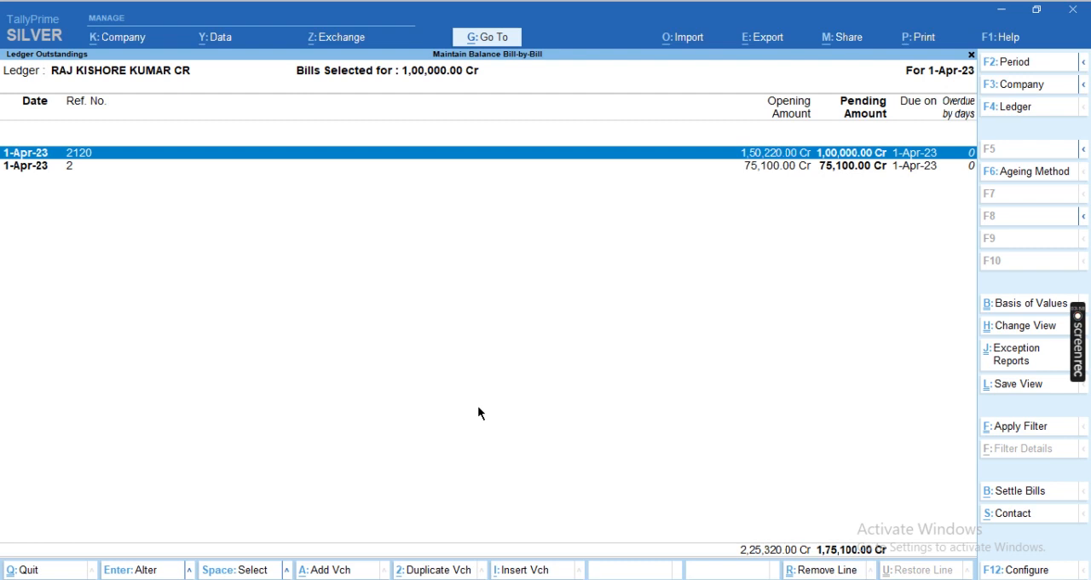
{"action": "key", "text": "shift+Return"}
{"action": "key", "text": "Down"}
{"action": "key", "text": "Down"}
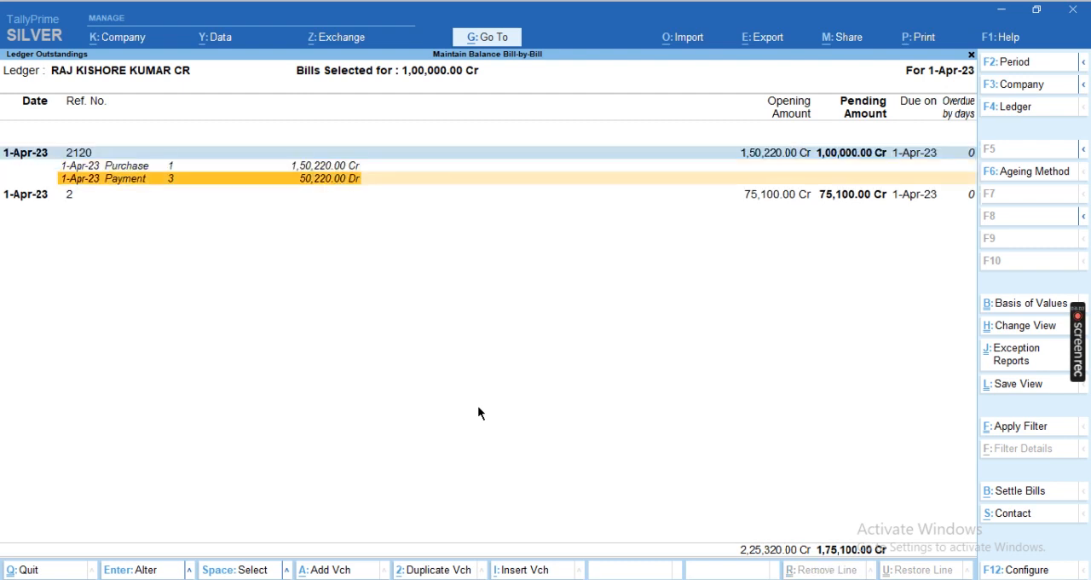
{"action": "key", "text": "Up"}
{"action": "key", "text": "Up"}
{"action": "key", "text": "space"}
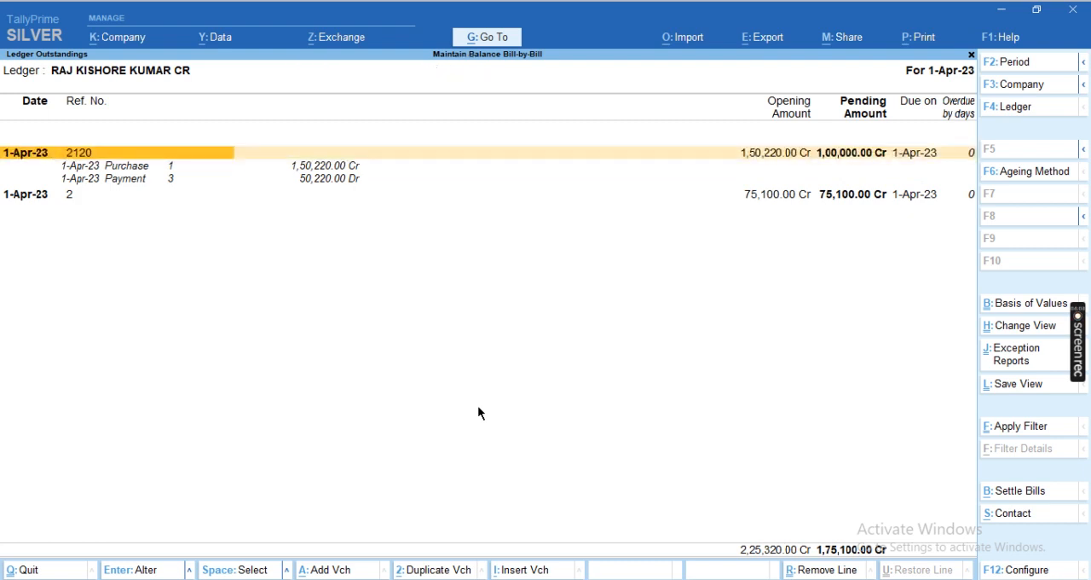
{"action": "key", "text": "Down"}
{"action": "key", "text": "Down"}
{"action": "key", "text": "Down"}
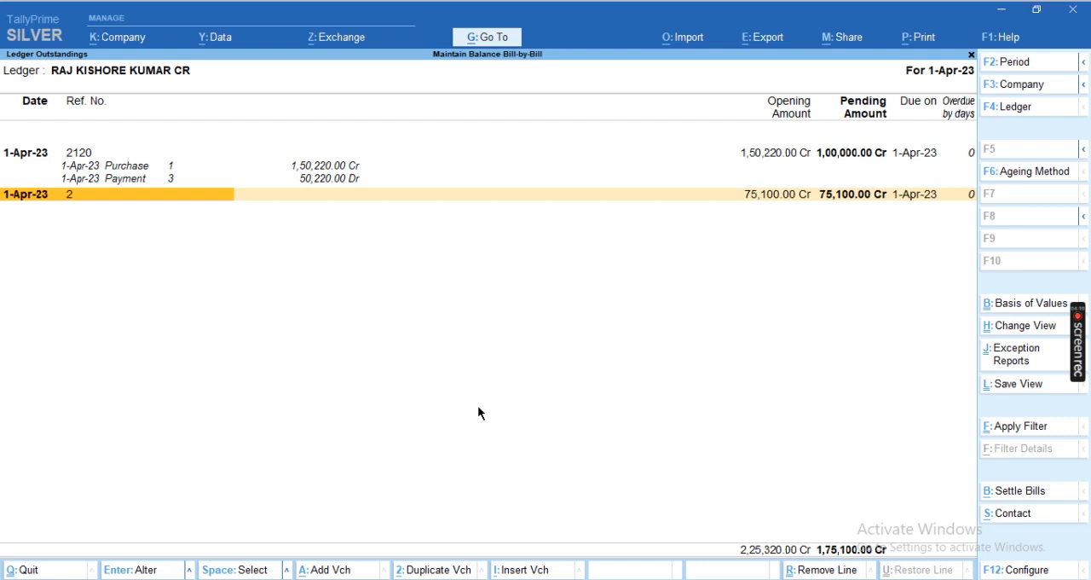
Leave the outstandings report and start another payment voucher dated 1-Apr-23 with the supplier's ledger on the debit line
{"action": "key", "text": "Escape"}
{"action": "key", "text": "Escape"}
{"action": "key", "text": "Escape"}
{"action": "key", "text": "Escape"}
{"action": "key", "text": "Escape"}
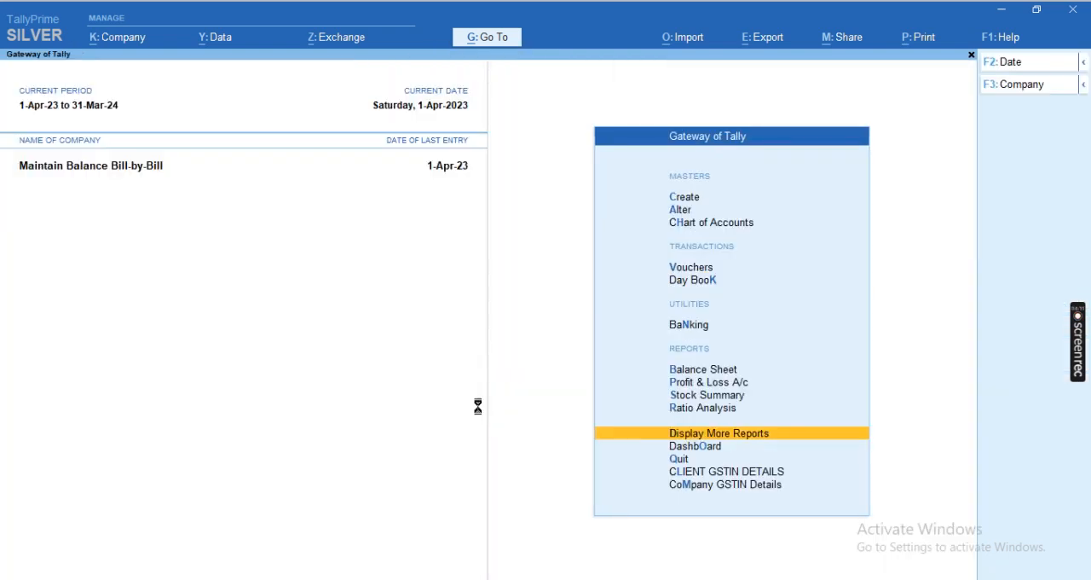
{"action": "key", "text": "Escape"}
{"action": "key", "text": "v"}
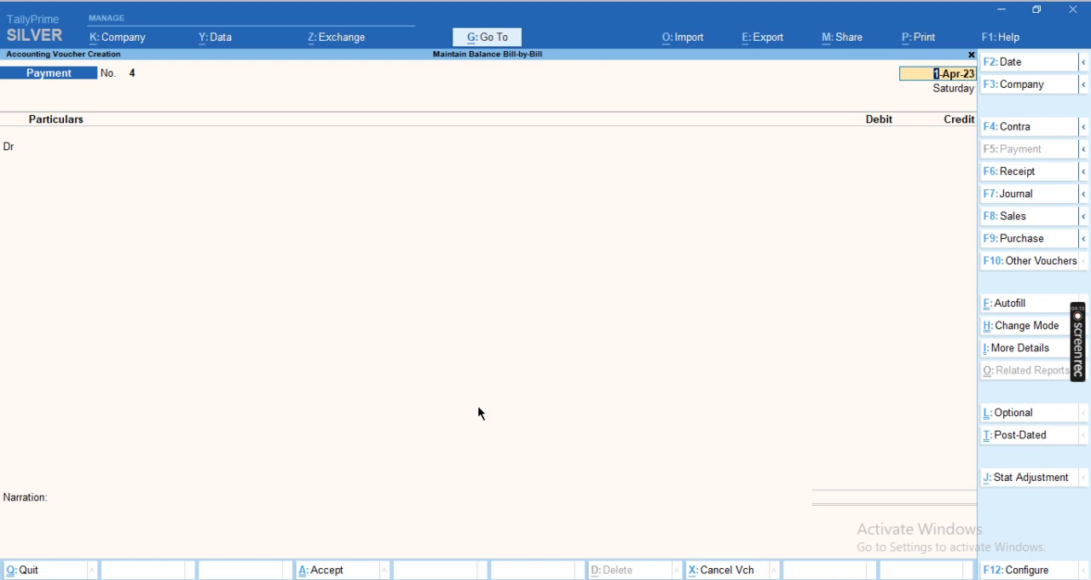
{"action": "key", "text": "Return"}
{"action": "key", "text": "Down"}
{"action": "key", "text": "Return"}
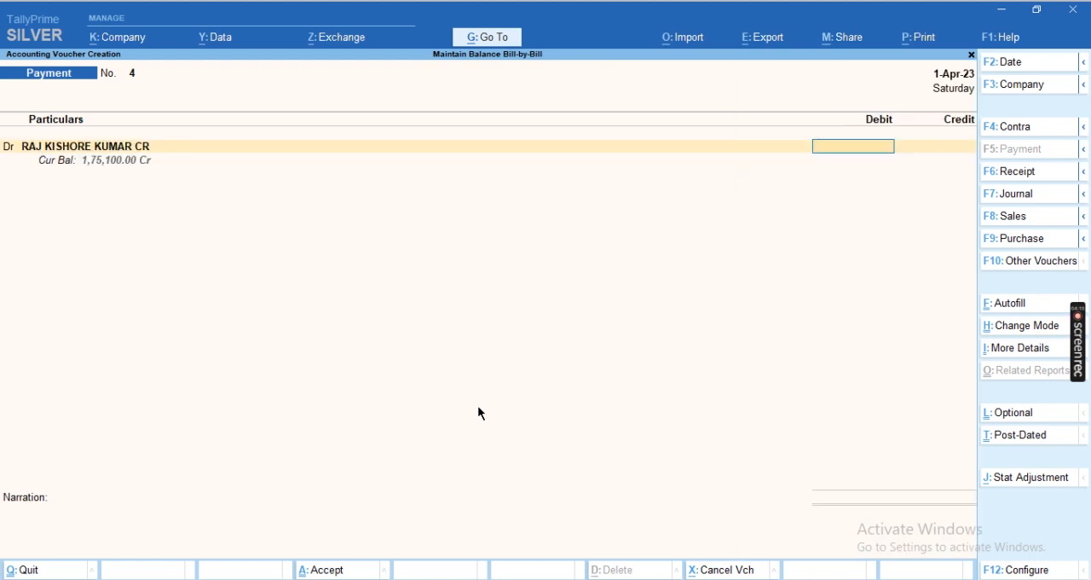
{"action": "type", "text": "50175"}
{"action": "key", "text": "Return"}
{"action": "key", "text": "Return"}
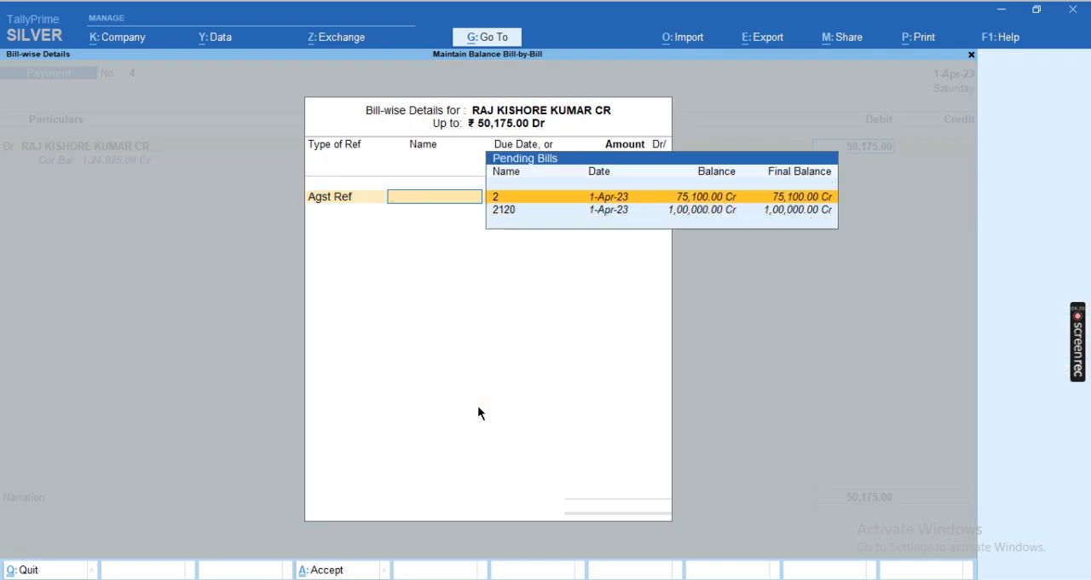
{"action": "key", "text": "Escape"}
Set the supplier's debit amount to 75,100 and allocate it against pending bill 2
{"action": "type", "text": "75100"}
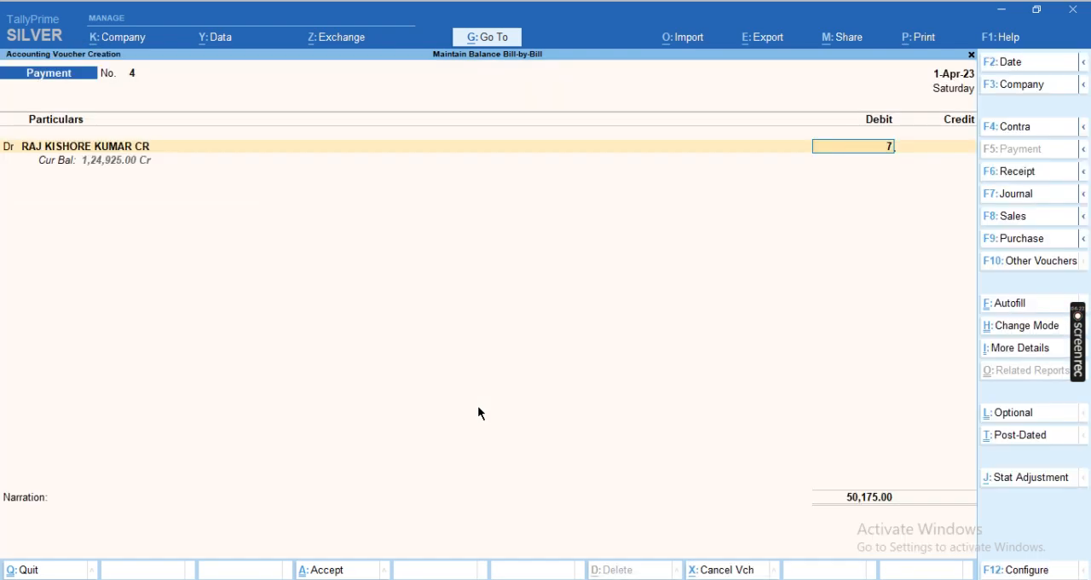
{"action": "key", "text": "Return"}
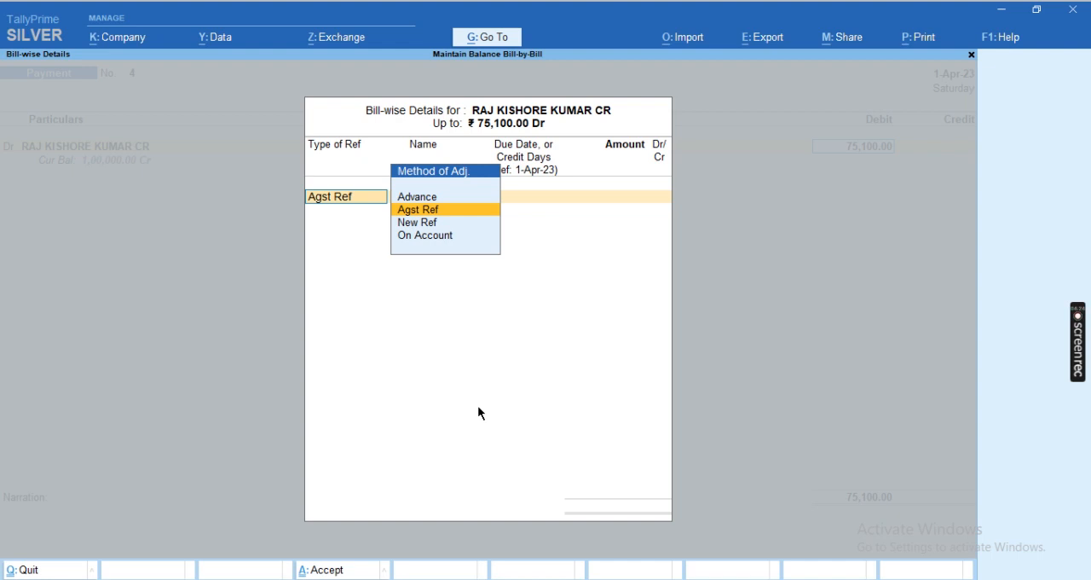
{"action": "key", "text": "Return"}
{"action": "key", "text": "Return"}
{"action": "key", "text": "Return"}
{"action": "key", "text": "Return"}
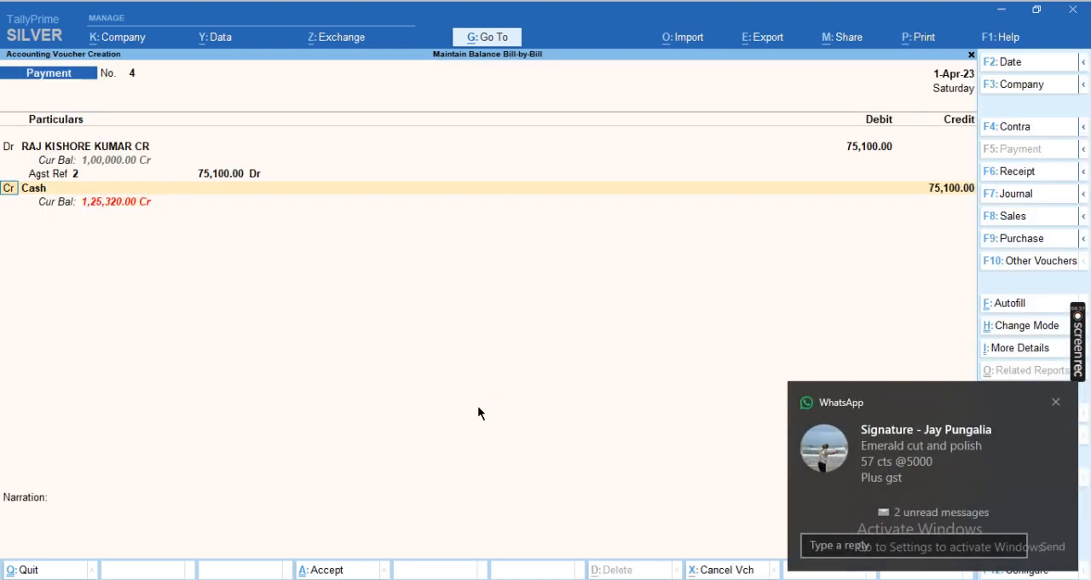
Dismiss the message notification, keep the 75,100 credit on the Cash ledger and save the payment voucher without narration
{"action": "left_click", "coordinate": [1055, 402]}
{"action": "left_click", "coordinate": [796, 115]}
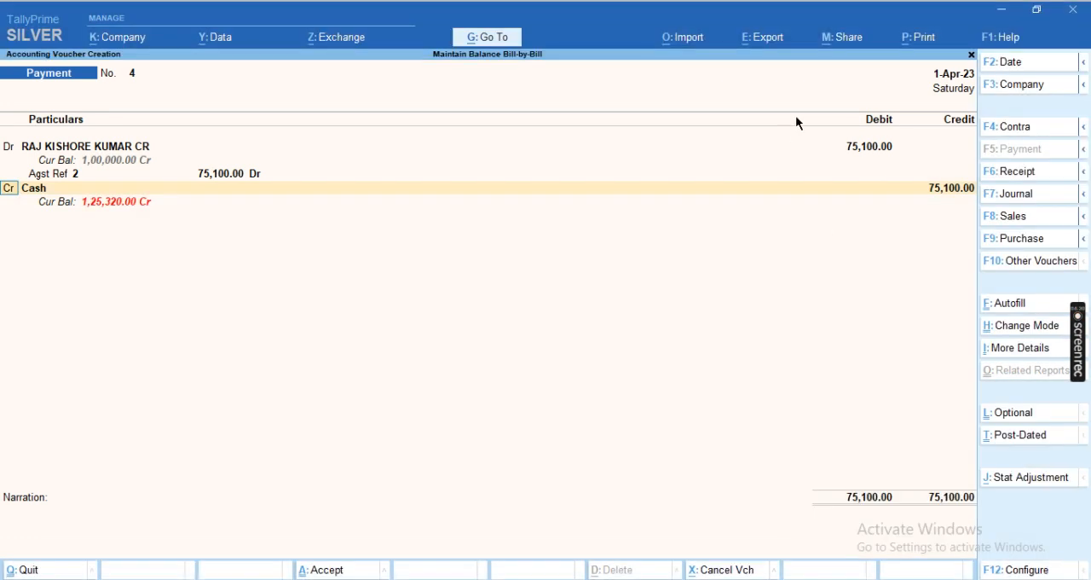
{"action": "key", "text": "Return"}
{"action": "key", "text": "Return"}
{"action": "key", "text": "Return"}
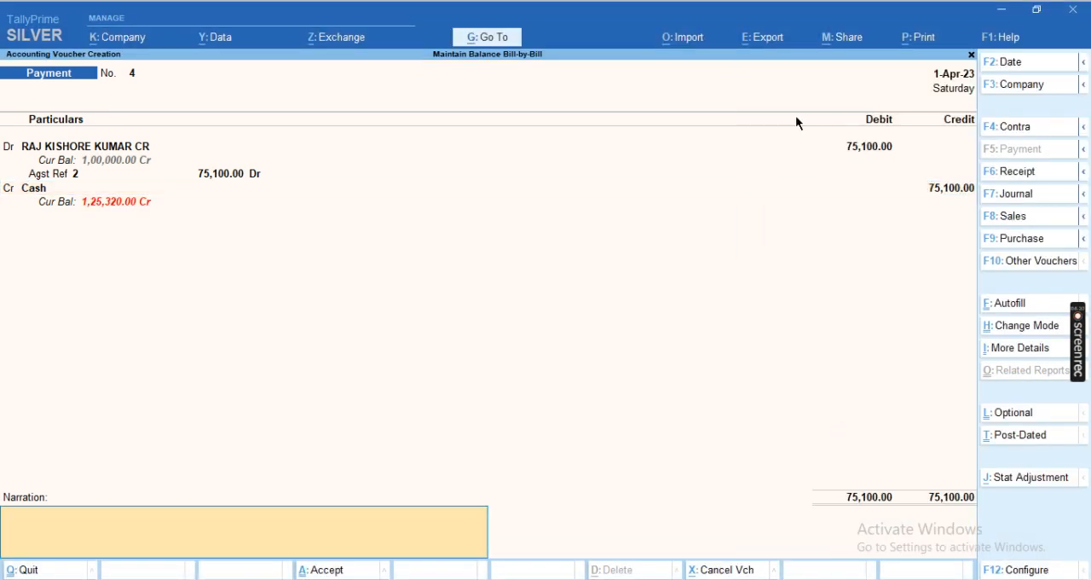
Leave voucher entry and bring up the supplier's ledger outstandings report to check the pending bills
{"action": "key", "text": "Return"}
{"action": "key", "text": "Return"}
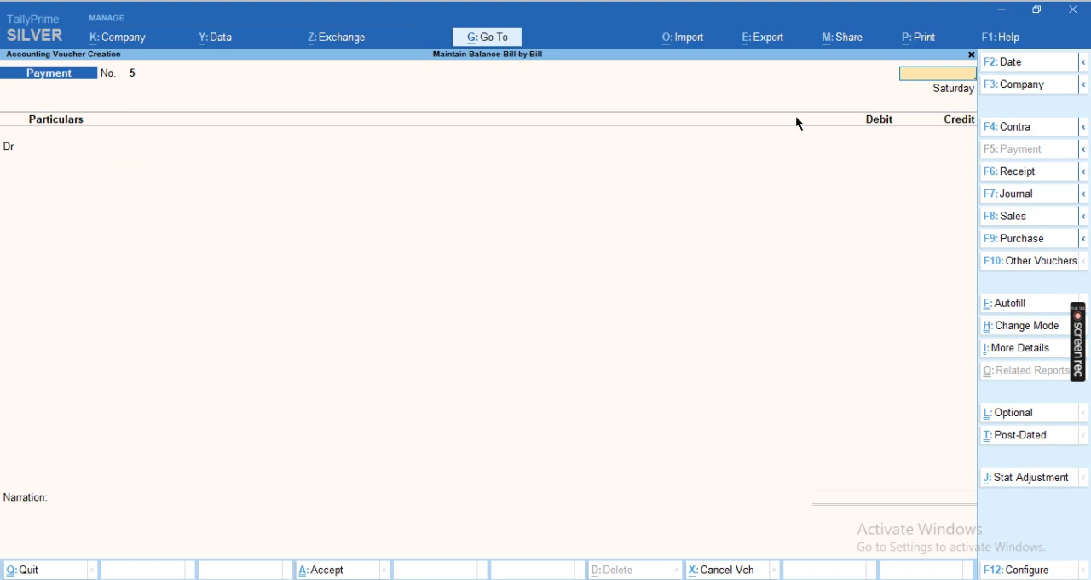
{"action": "key", "text": "Escape"}
{"action": "key", "text": "Return"}
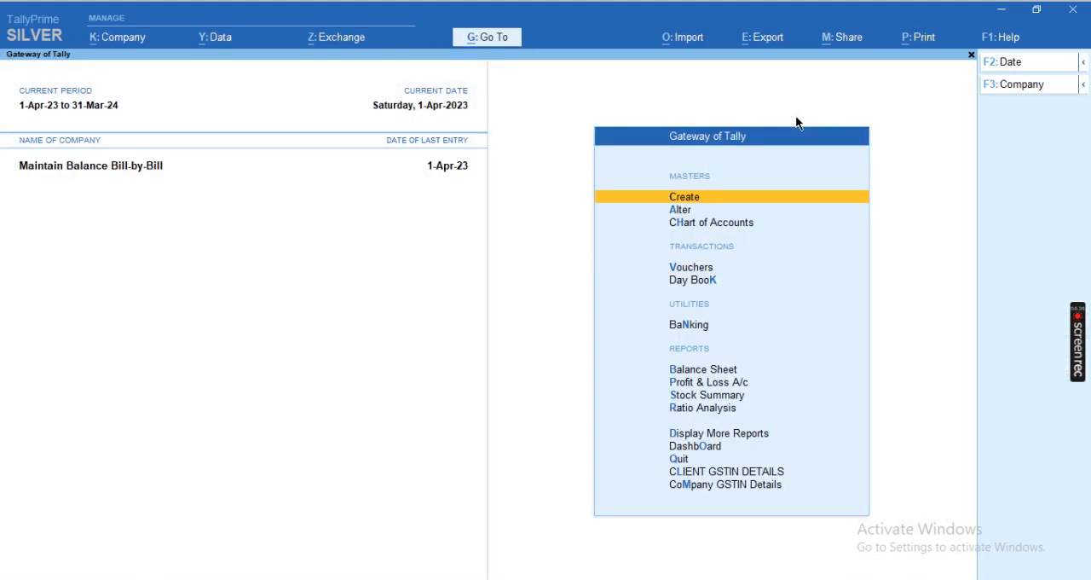
{"action": "key", "text": "d"}
{"action": "key", "text": "s"}
{"action": "key", "text": "o"}
{"action": "key", "text": "Down"}
{"action": "key", "text": "Down"}
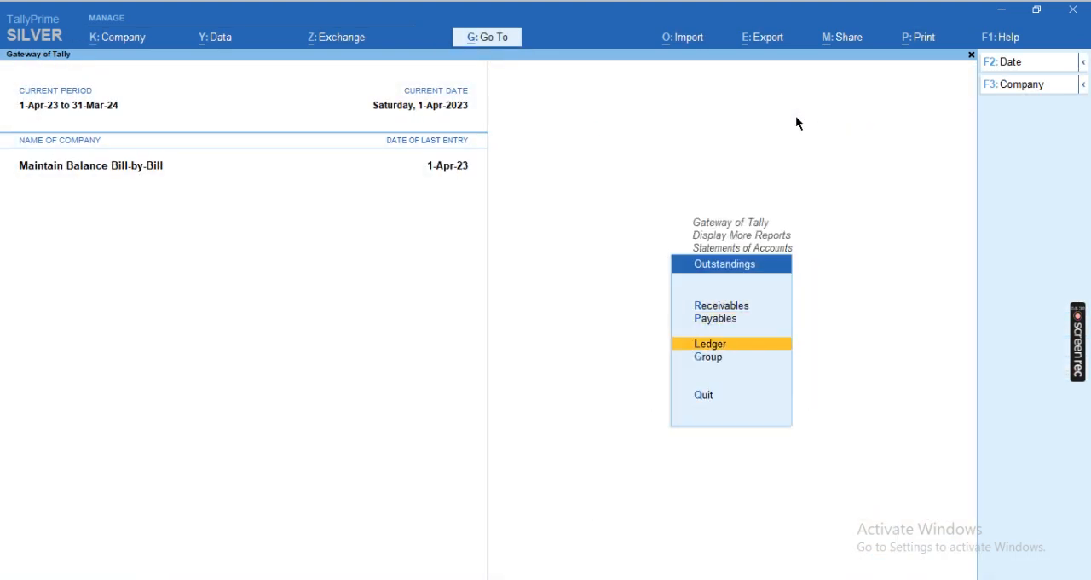
{"action": "key", "text": "Return"}
{"action": "key", "text": "Return"}
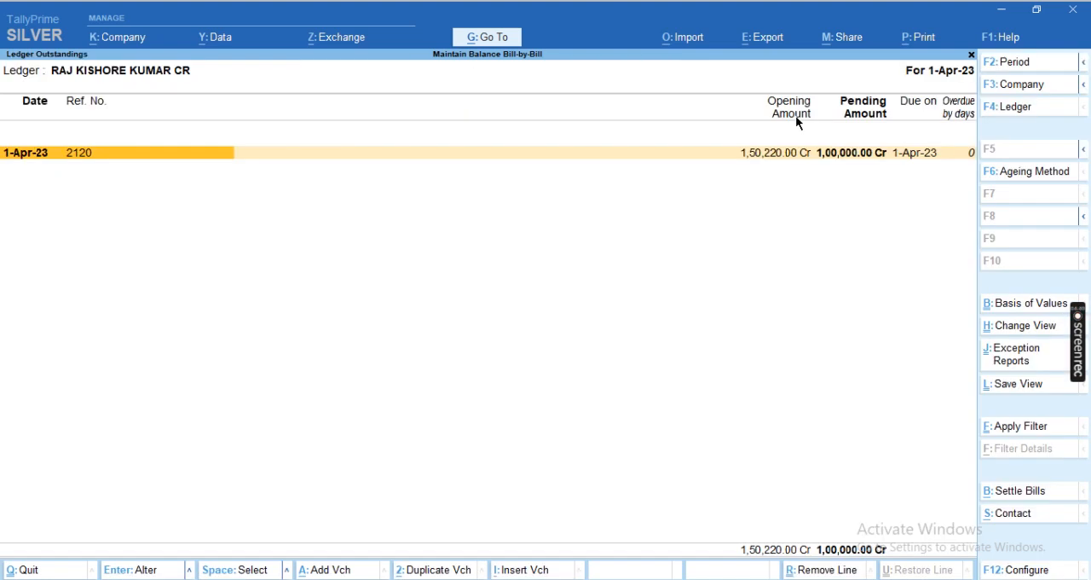
Configure the outstandings report to use a format that lists each bill's voucher entries instead of the condensed one
{"action": "key", "text": "alt+F5"}
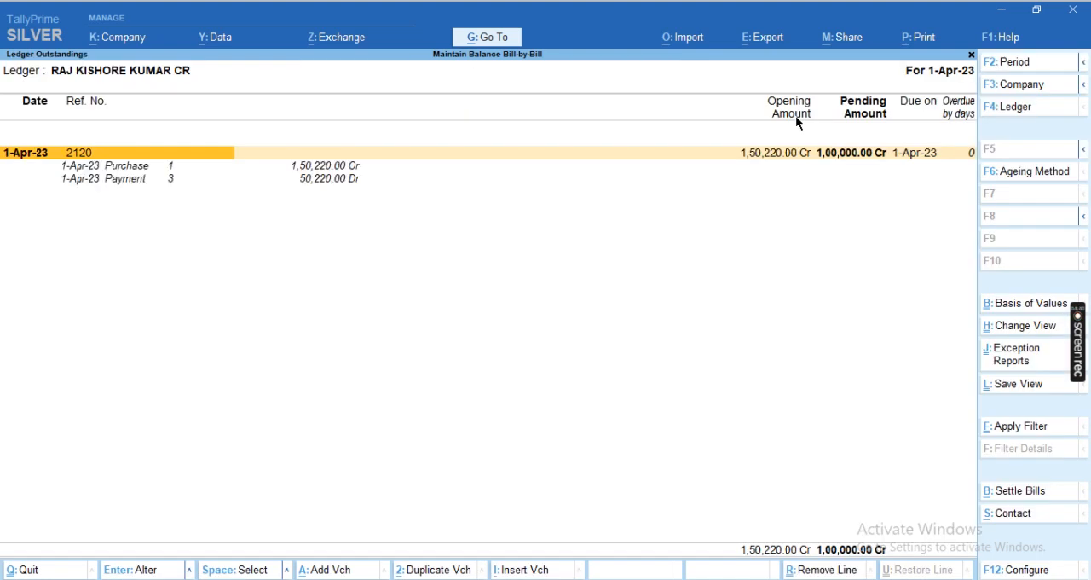
{"action": "key", "text": "alt+F5"}
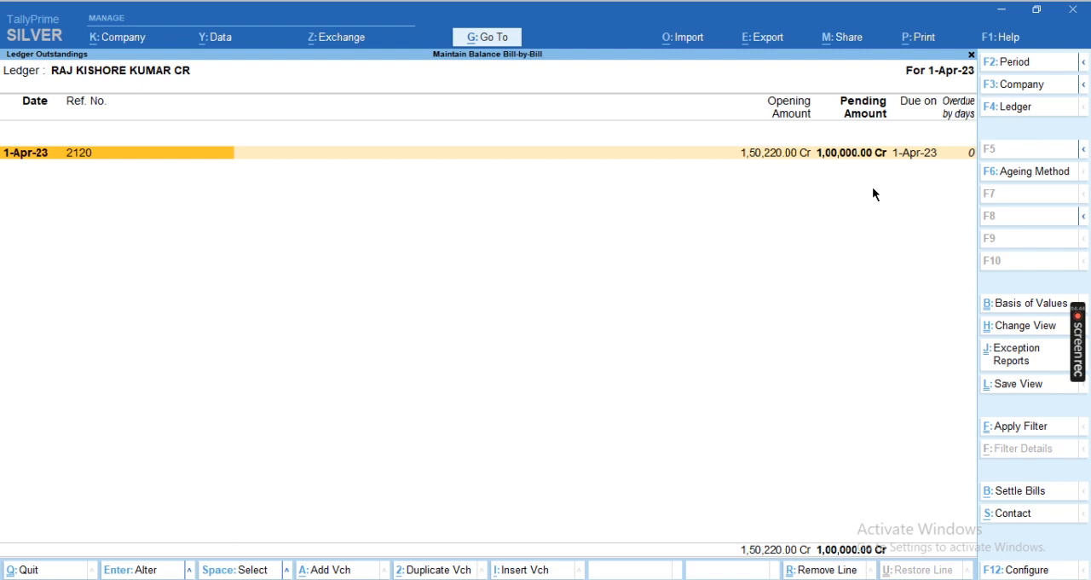
{"action": "key", "text": "F12"}
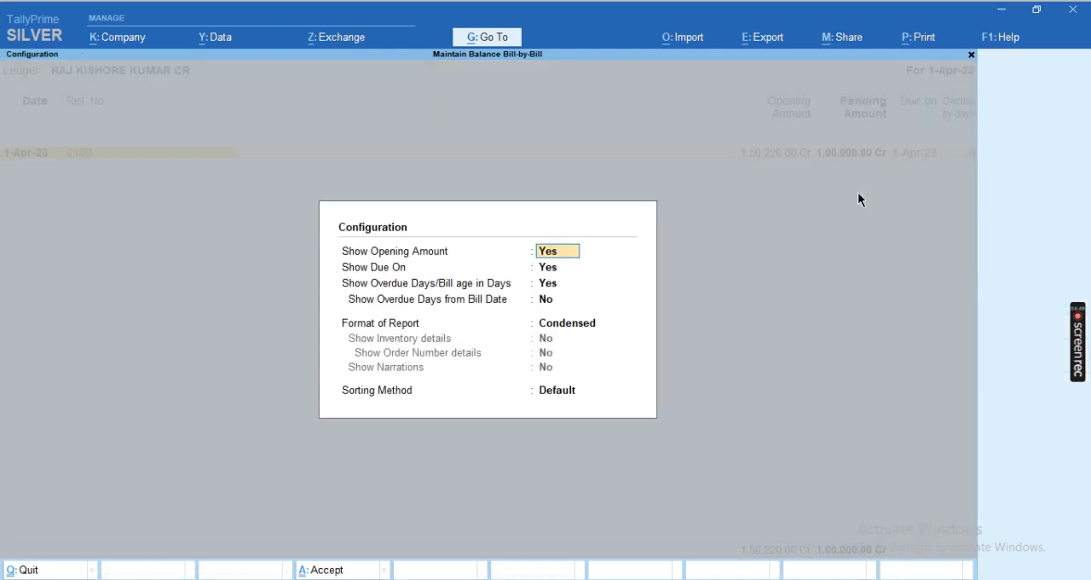
{"action": "key", "text": "Return"}
{"action": "key", "text": "Return"}
{"action": "key", "text": "Return"}
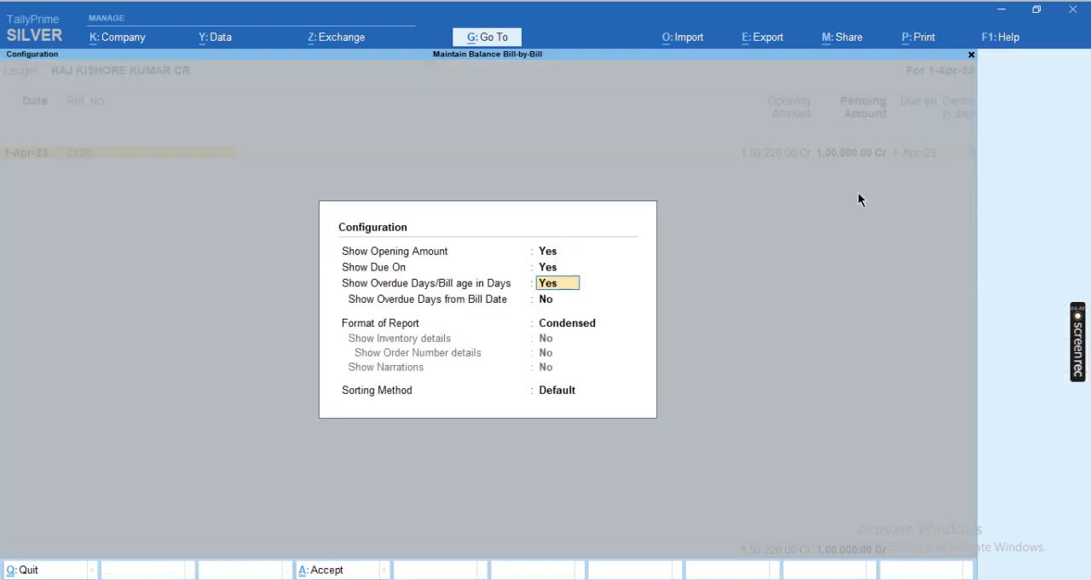
{"action": "key", "text": "Down"}
{"action": "key", "text": "Return"}
{"action": "key", "text": "ctrl+a"}
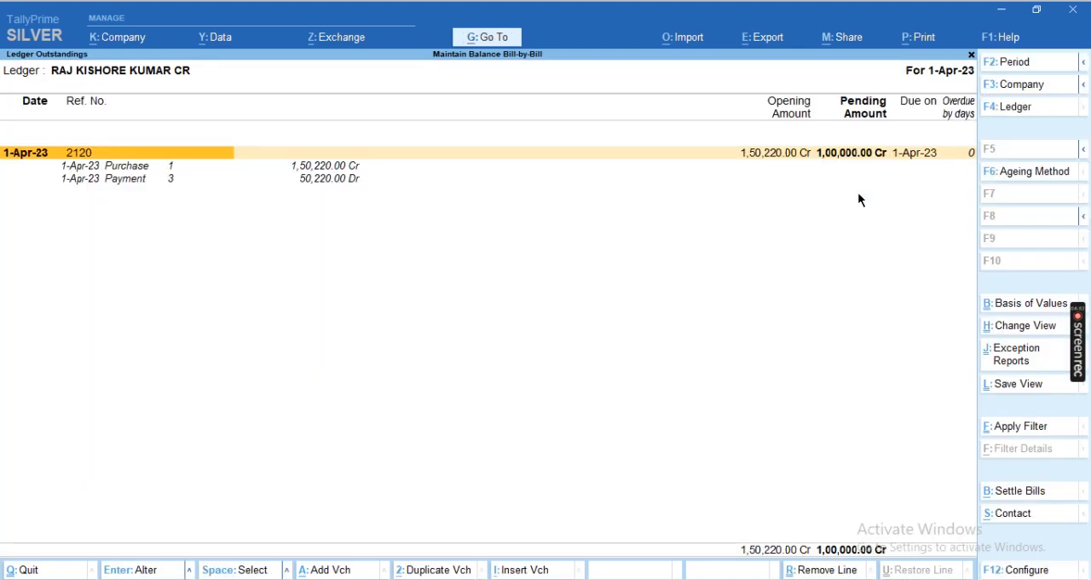
Change the type of bills in the report's basis of values to include settled bills as well as pending ones
{"action": "key", "text": "ctrl+b"}
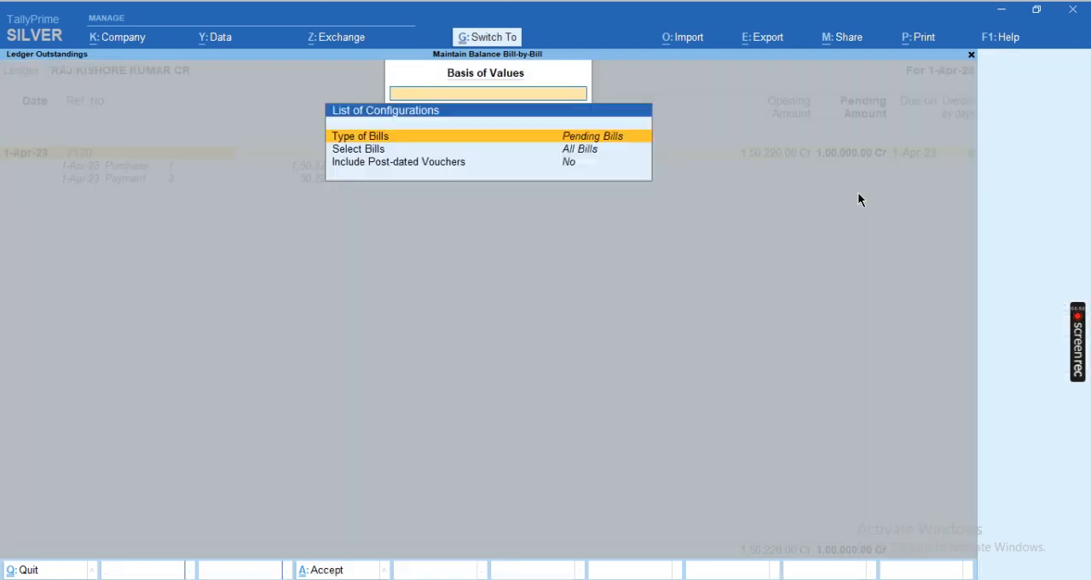
{"action": "key", "text": "Down"}
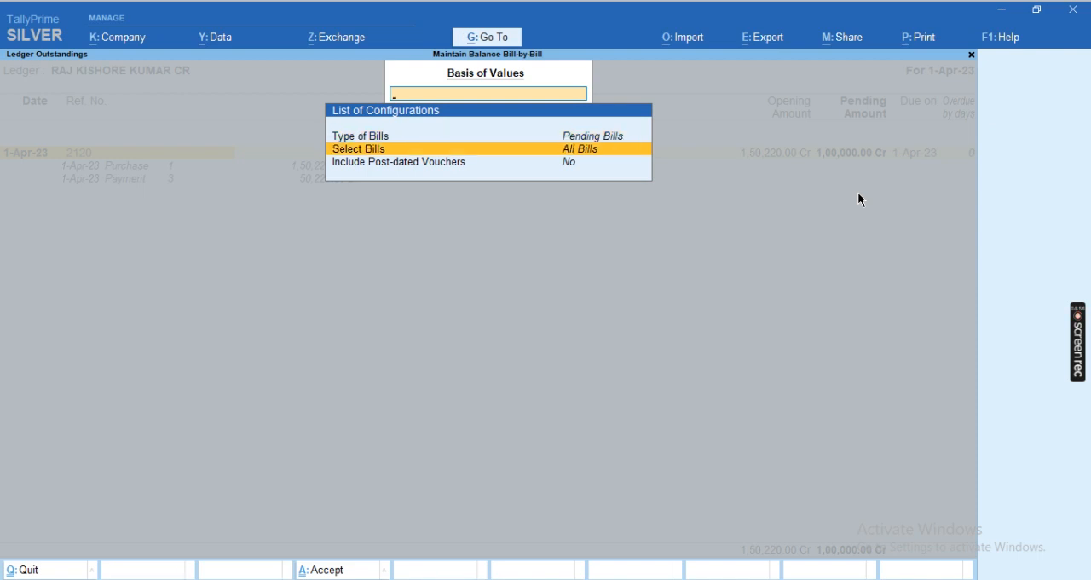
{"action": "key", "text": "Return"}
{"action": "key", "text": "Escape"}
{"action": "key", "text": "Up"}
{"action": "key", "text": "Return"}
{"action": "key", "text": "Up"}
Examine the purchase and payment entries listed under bill 2 and bill 2120
{"action": "key", "text": "Up"}
{"action": "key", "text": "Return"}
{"action": "key", "text": "ctrl+a"}
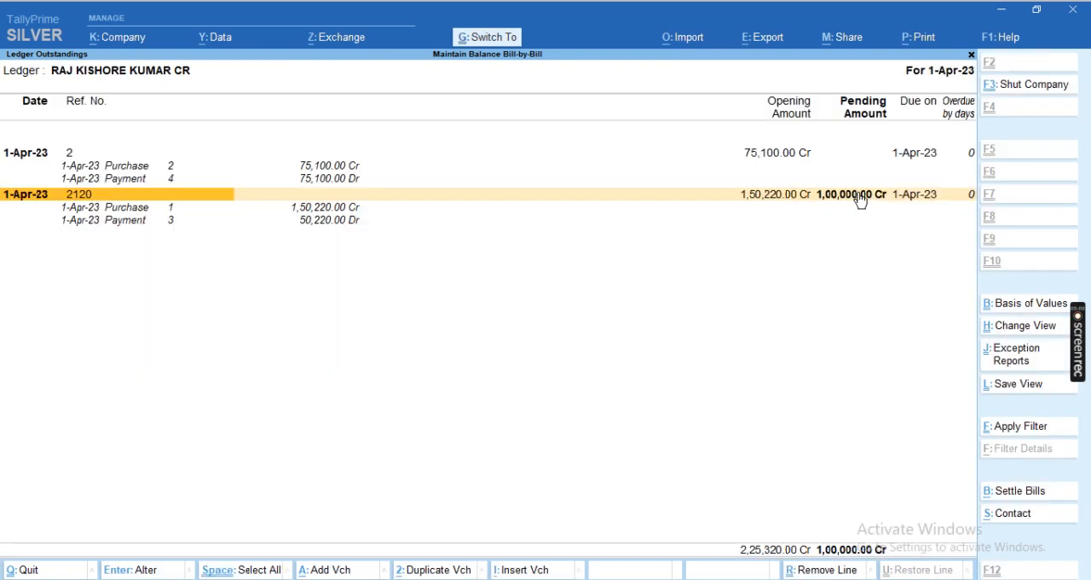
{"action": "key", "text": "Up"}
{"action": "key", "text": "Up"}
{"action": "key", "text": "Up"}
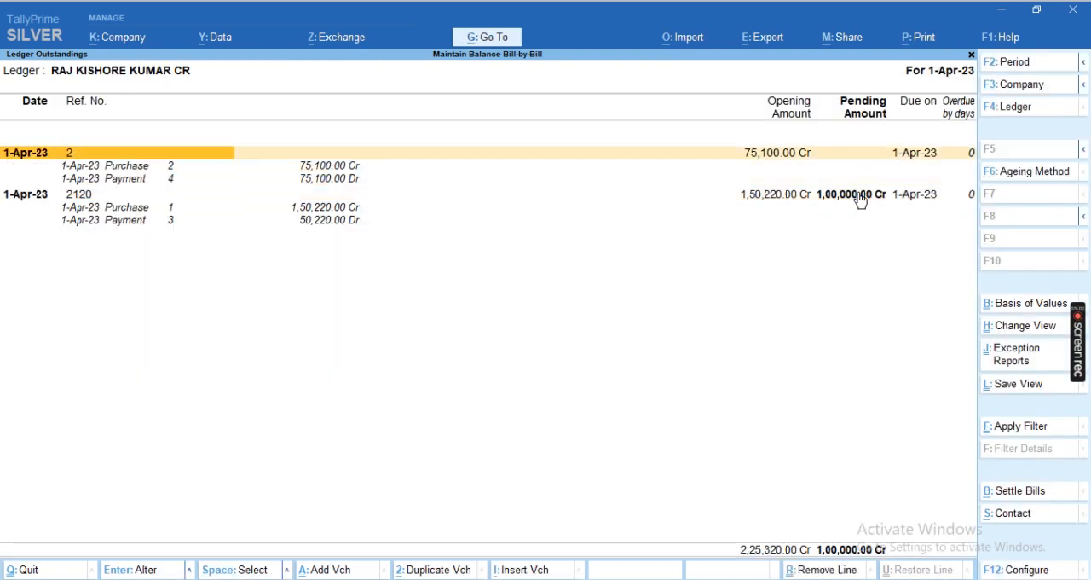
{"action": "key", "text": "Down"}
{"action": "key", "text": "Down"}
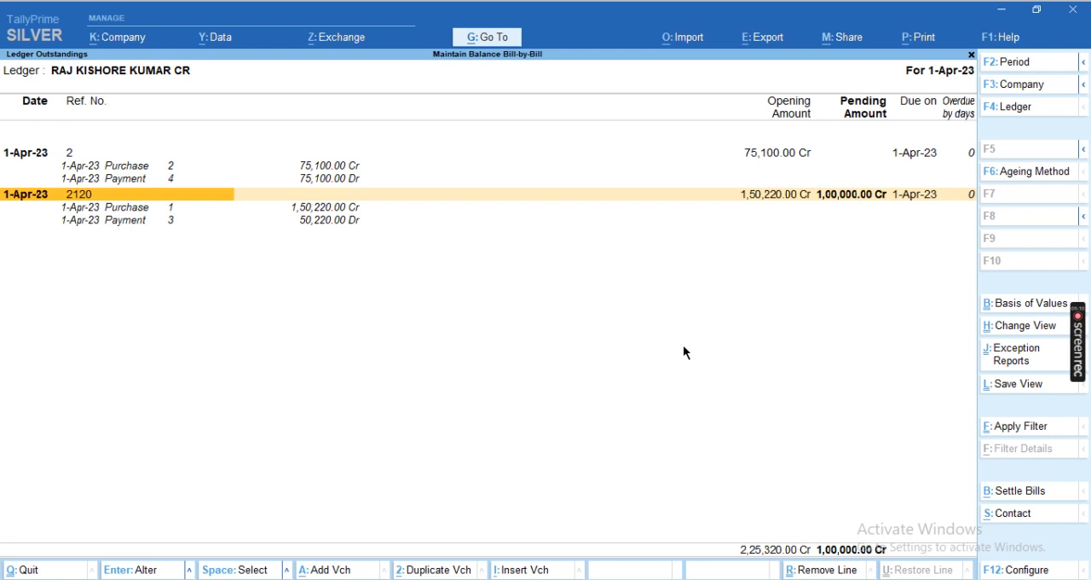
Leave the outstandings report and start a sales voucher dated 1-Apr-23, leaving its reference number blank
{"action": "key", "text": "Escape"}
{"action": "key", "text": "Escape"}
{"action": "key", "text": "Escape"}
{"action": "key", "text": "Escape"}
{"action": "key", "text": "Escape"}
{"action": "key", "text": "Escape"}
{"action": "key", "text": "Escape"}
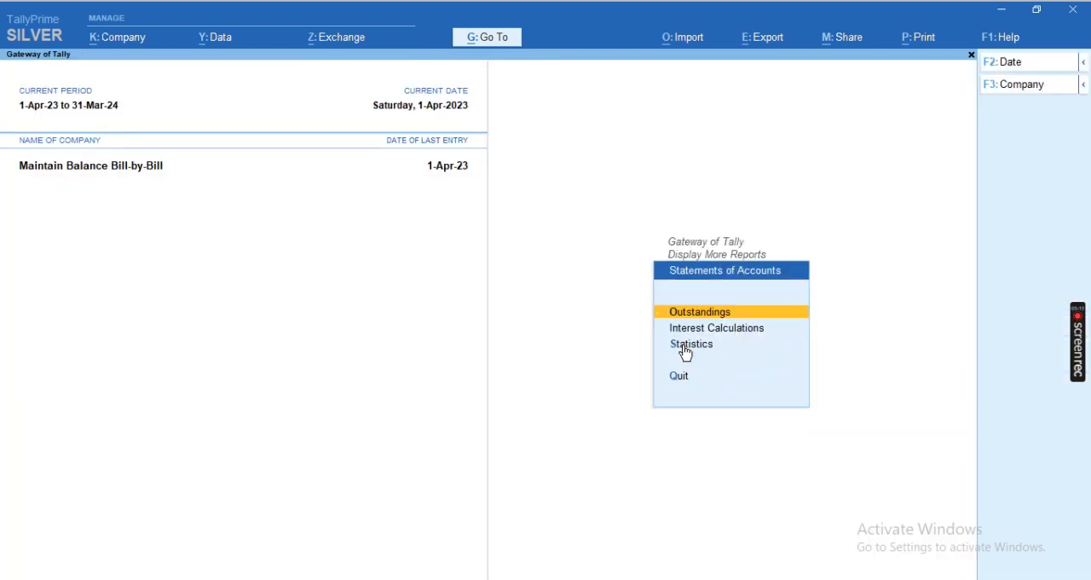
{"action": "key", "text": "v"}
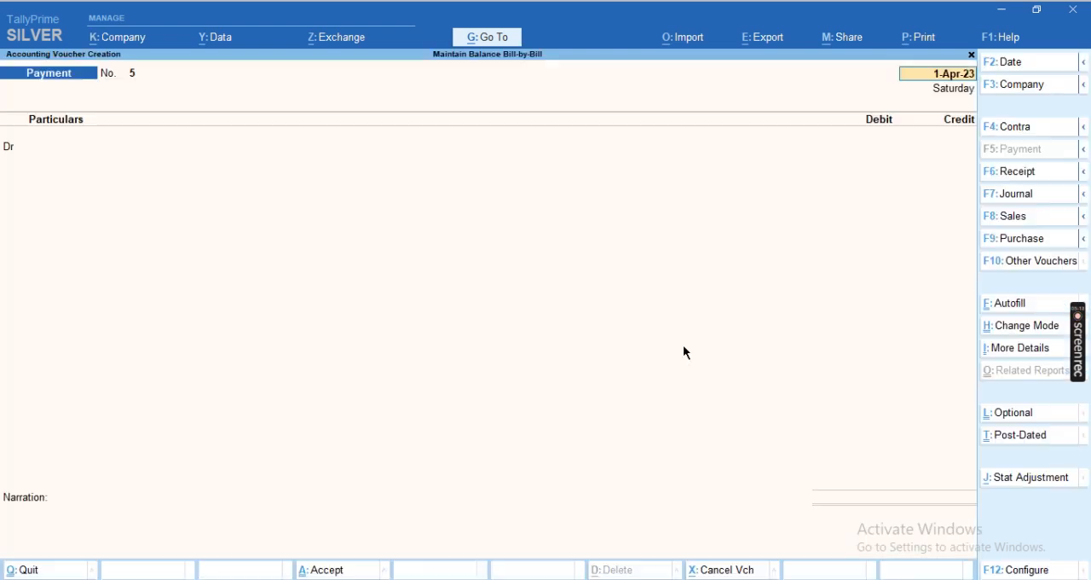
{"action": "key", "text": "F8"}
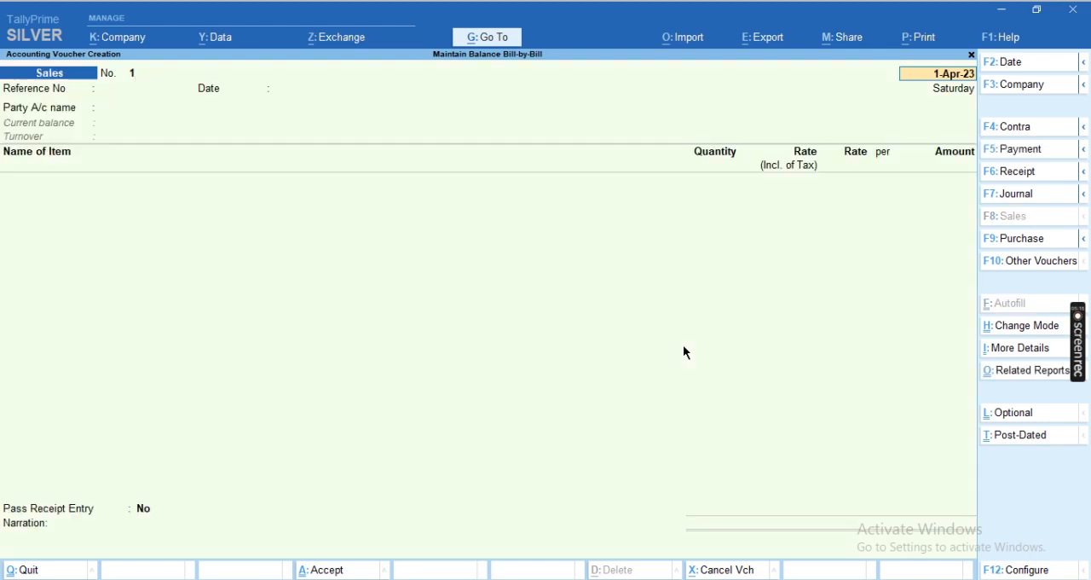
{"action": "key", "text": "Return"}
{"action": "key", "text": "Return"}
{"action": "key", "text": "Return"}
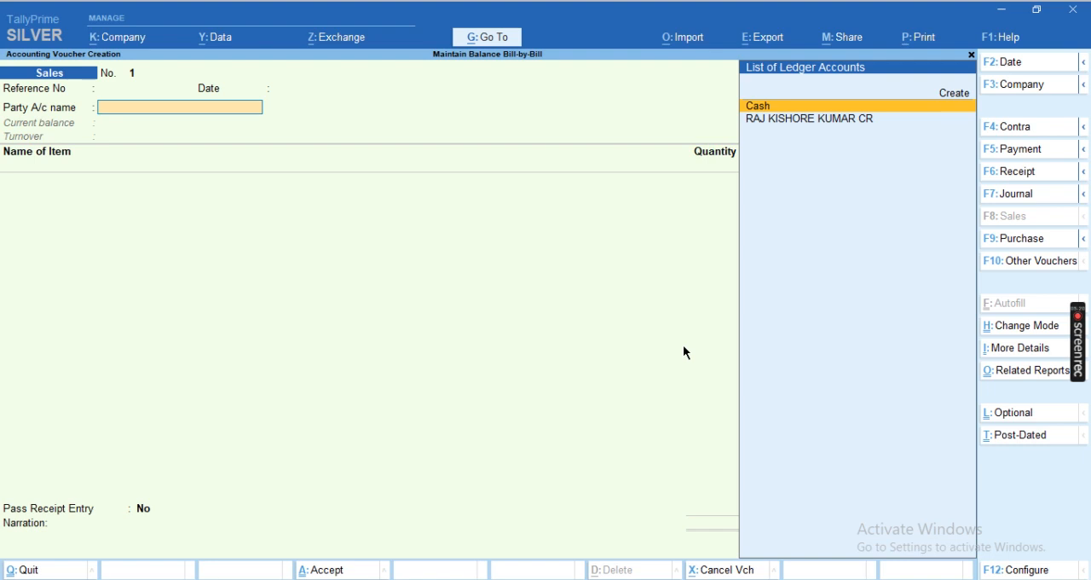
Start a new party ledger from the sales voucher with the customer's name, grouped under Sundry Debtors
{"action": "key", "text": "Up"}
{"action": "key", "text": "Return"}
{"action": "type", "text": "AJAY KUMAR DR"}
{"action": "key", "text": "Return"}
{"action": "key", "text": "Return"}
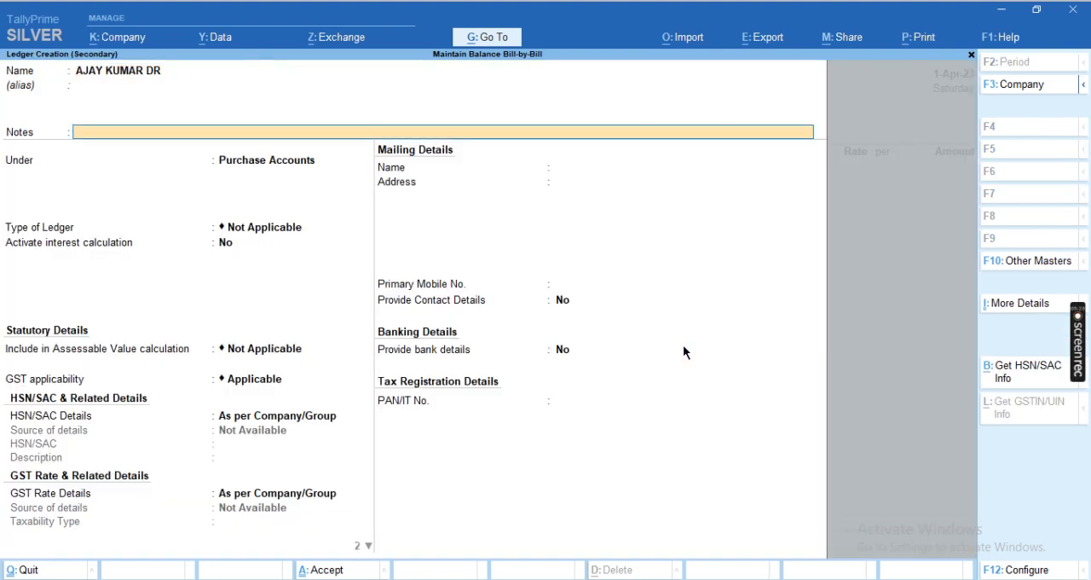
{"action": "key", "text": "Return"}
{"action": "type", "text": "SUND"}
{"action": "key", "text": "Return"}
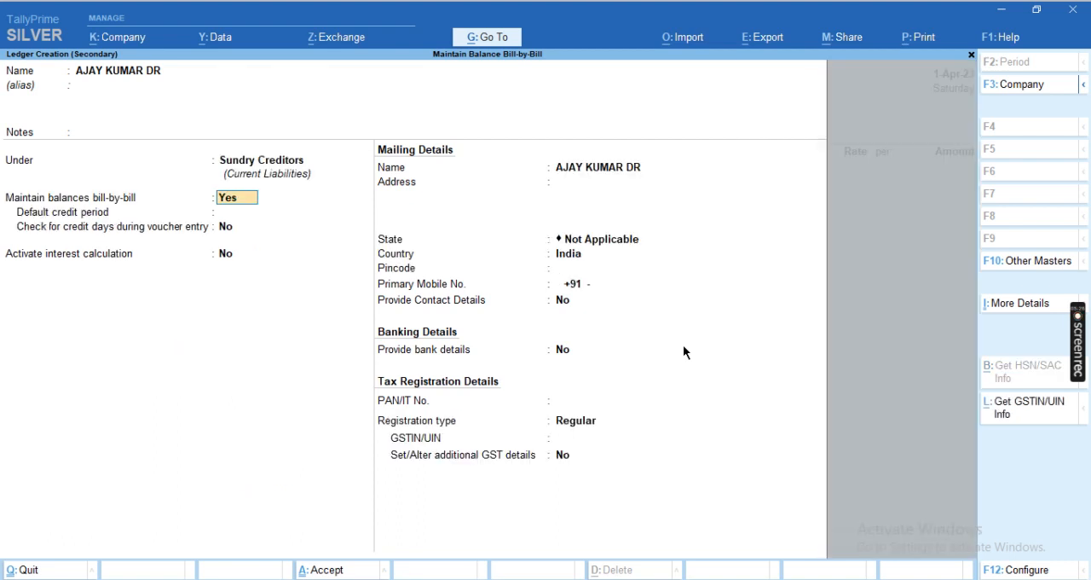
{"action": "key", "text": "BackSpace"}
{"action": "key", "text": "Down"}
{"action": "key", "text": "Return"}
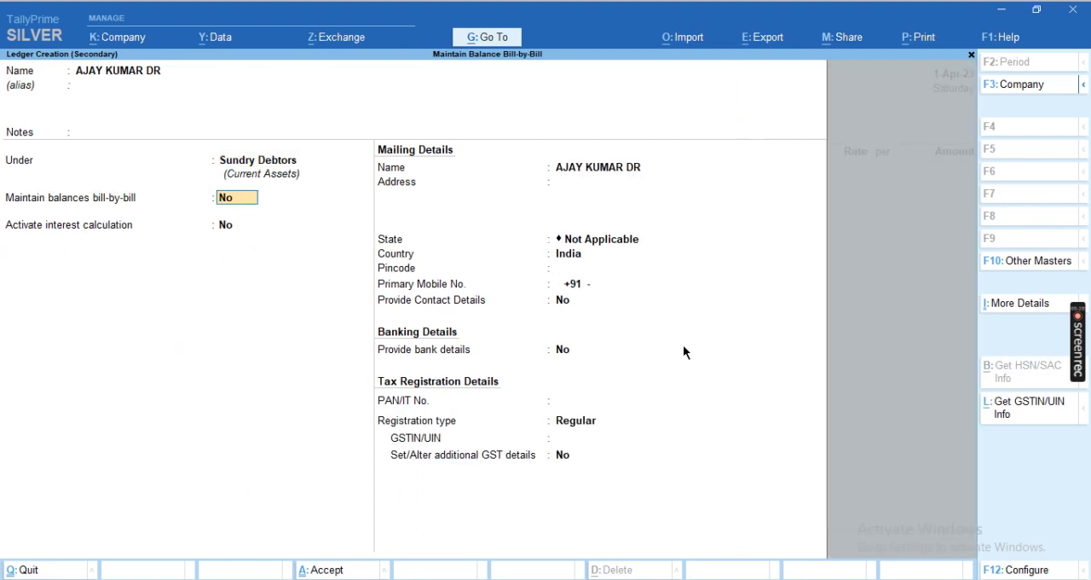
Enable maintaining balances bill-by-bill for the customer's ledger and save it with the other details at their defaults
{"action": "type", "text": "Y"}
{"action": "key", "text": "Return"}
Accept the dispatch and party details of the sales voucher for the new customer with their default values
{"action": "key", "text": "Return"}
{"action": "key", "text": "Return"}
{"action": "key", "text": "Return"}
{"action": "key", "text": "Return"}
{"action": "key", "text": "Return"}
{"action": "key", "text": "Return"}
{"action": "key", "text": "ctrl+a"}
{"action": "key", "text": "Return"}
{"action": "key", "text": "Return"}
{"action": "key", "text": "ctrl+a"}
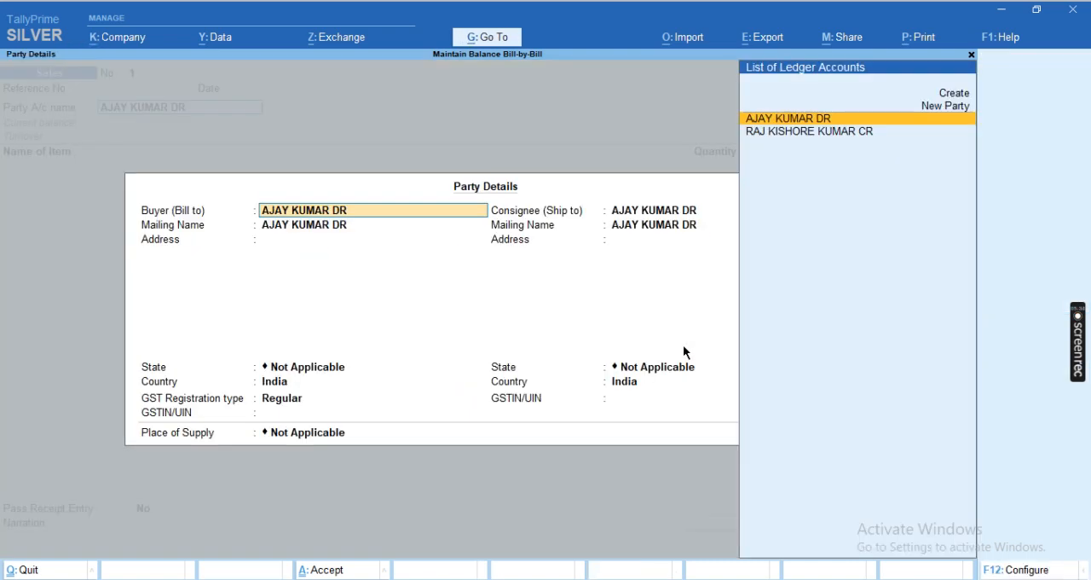
Add the item TABLE to the sales voucher with a quantity of 10 NOS at a rate of 7,851
{"action": "key", "text": "Return"}
{"action": "key", "text": "Return"}
{"action": "key", "text": "ctrl+a"}
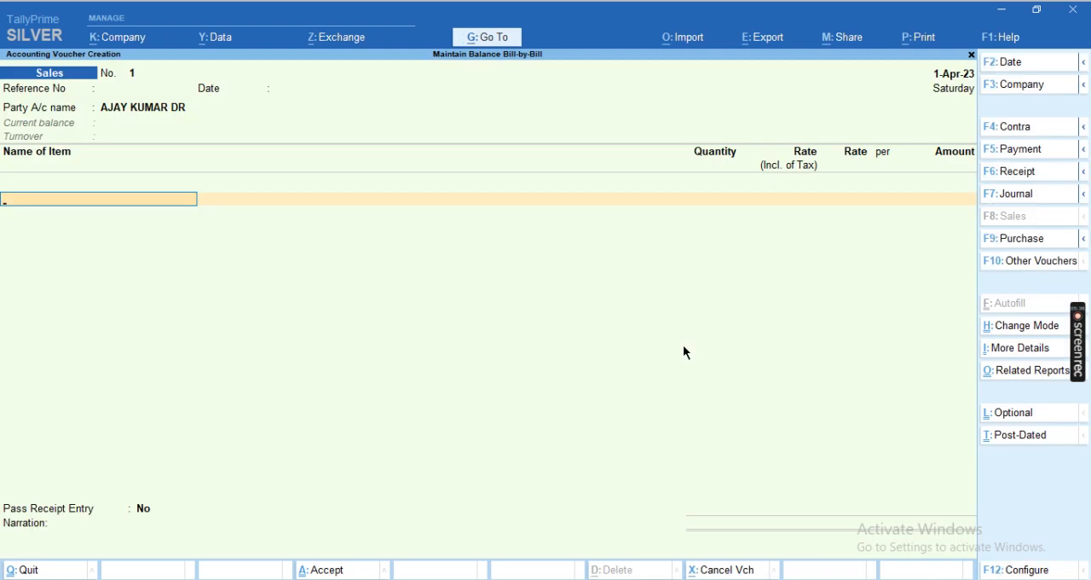
{"action": "type", "text": "S"}
{"action": "key", "text": "Down"}
{"action": "key", "text": "Return"}
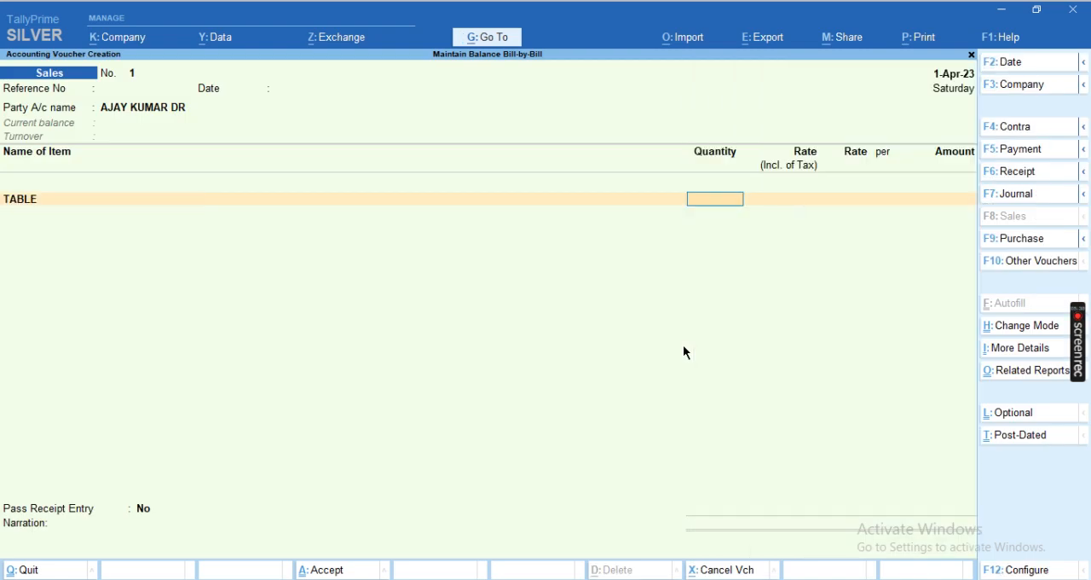
{"action": "type", "text": "10"}
{"action": "key", "text": "Return"}
{"action": "key", "text": "Return"}
{"action": "type", "text": "7851"}
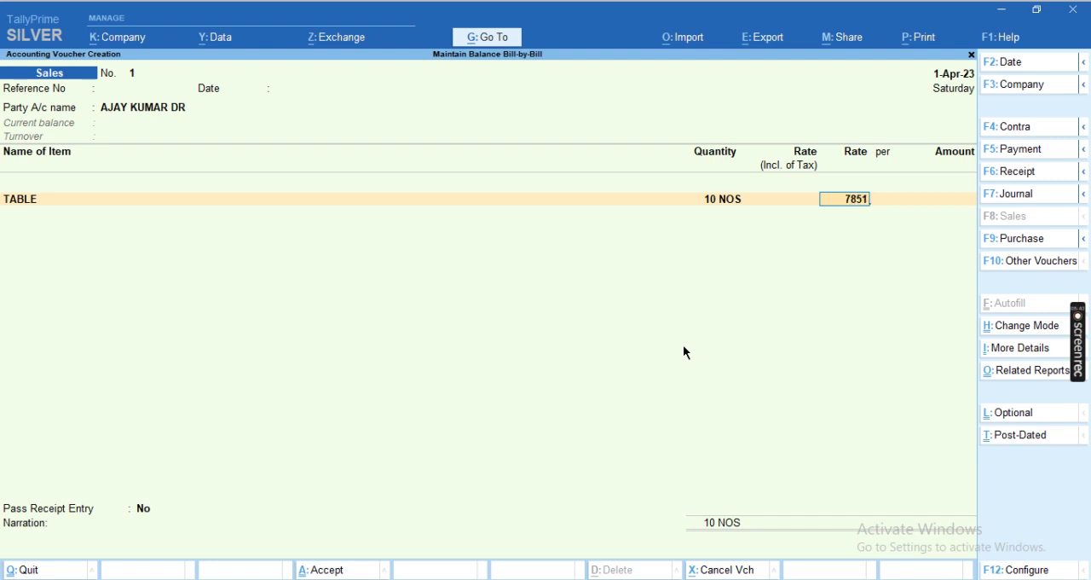
{"action": "key", "text": "Return"}
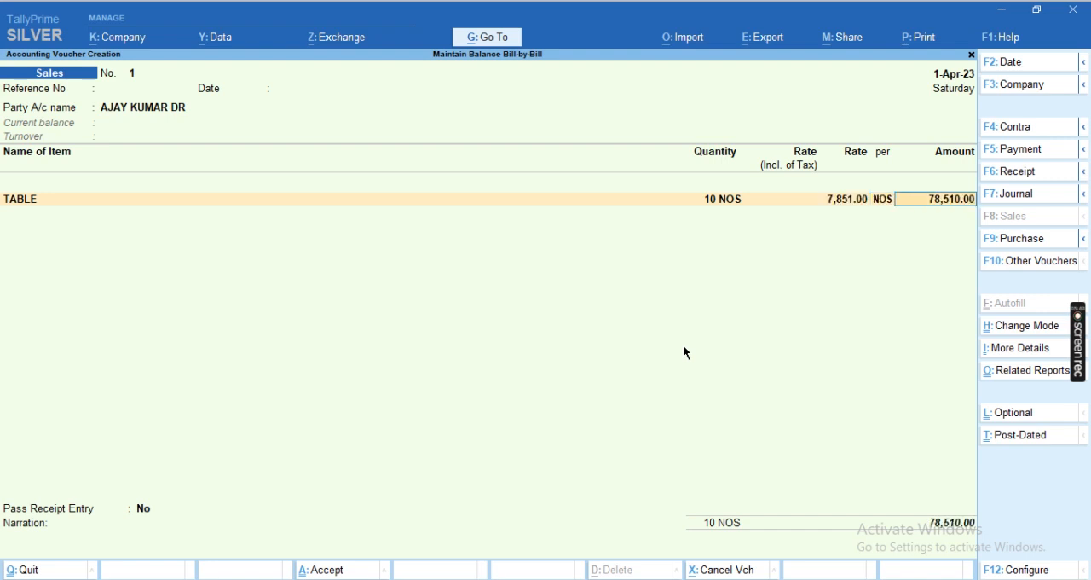
{"action": "key", "text": "Return"}
{"action": "key", "text": "Return"}
Create a ledger named SALE under Sales Accounts and allocate the TABLE item's amount to it
{"action": "key", "text": "alt+c"}
{"action": "type", "text": "SALE"}
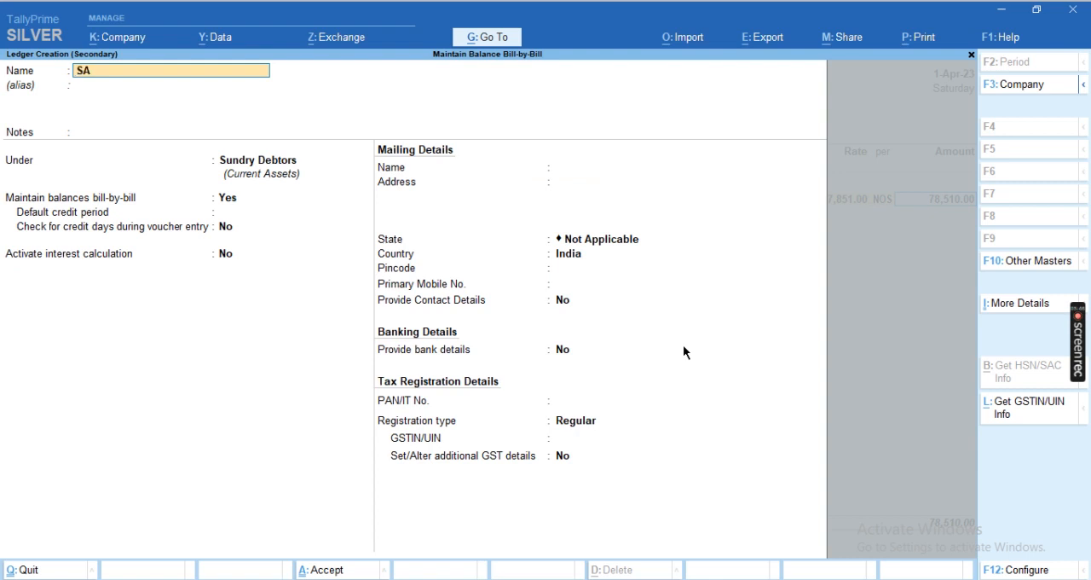
{"action": "key", "text": "Return"}
{"action": "key", "text": "Return"}
{"action": "key", "text": "Return"}
{"action": "type", "text": "SAL"}
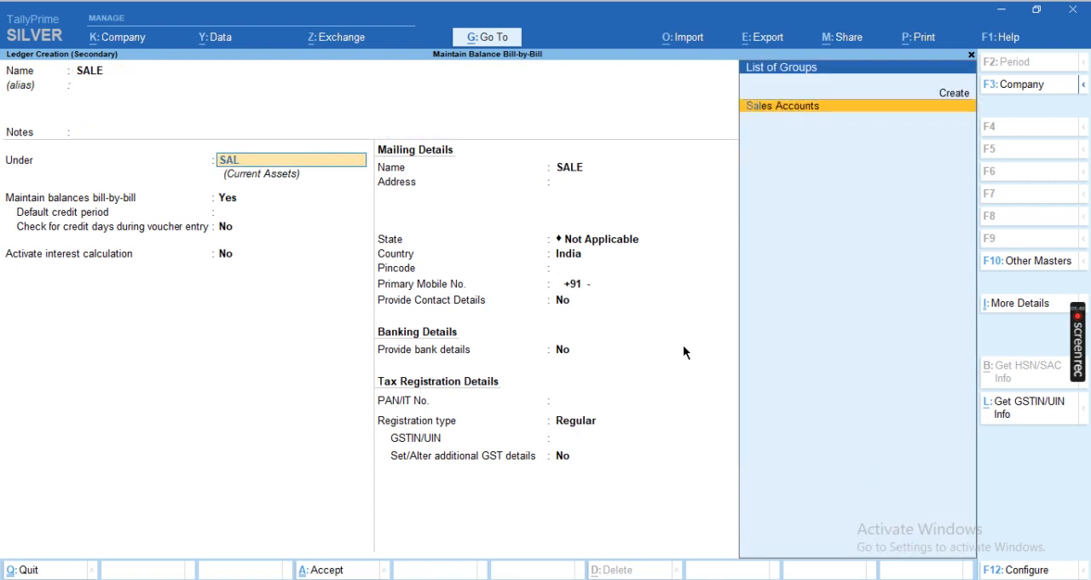
{"action": "key", "text": "Return"}
{"action": "key", "text": "Return"}
{"action": "key", "text": "Return"}
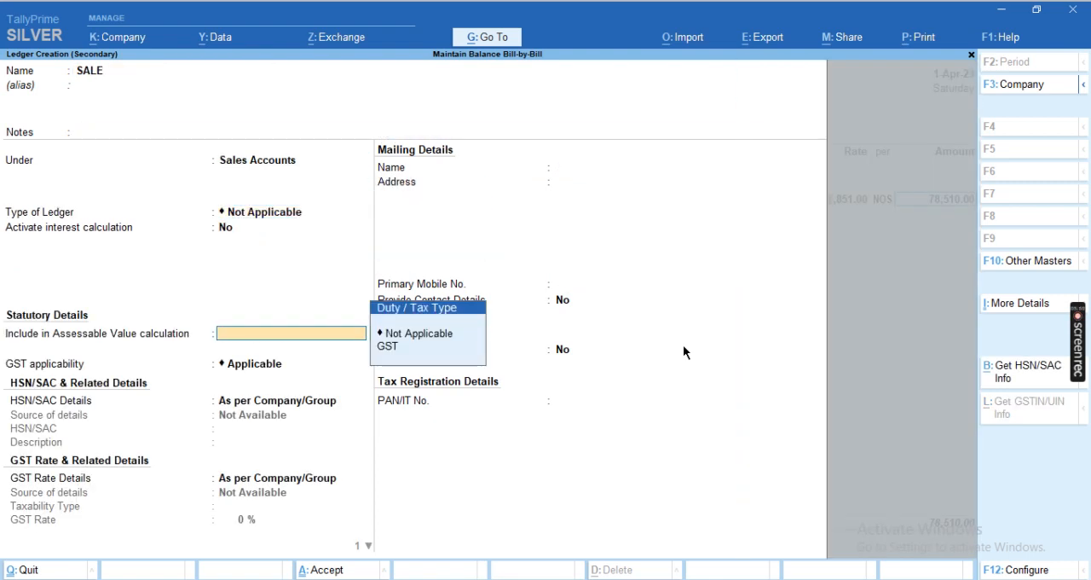
Accept the SALE allocation and save the first sales voucher with default bill-wise details and no narration
{"action": "key", "text": "Return"}
{"action": "key", "text": "ctrl+a"}
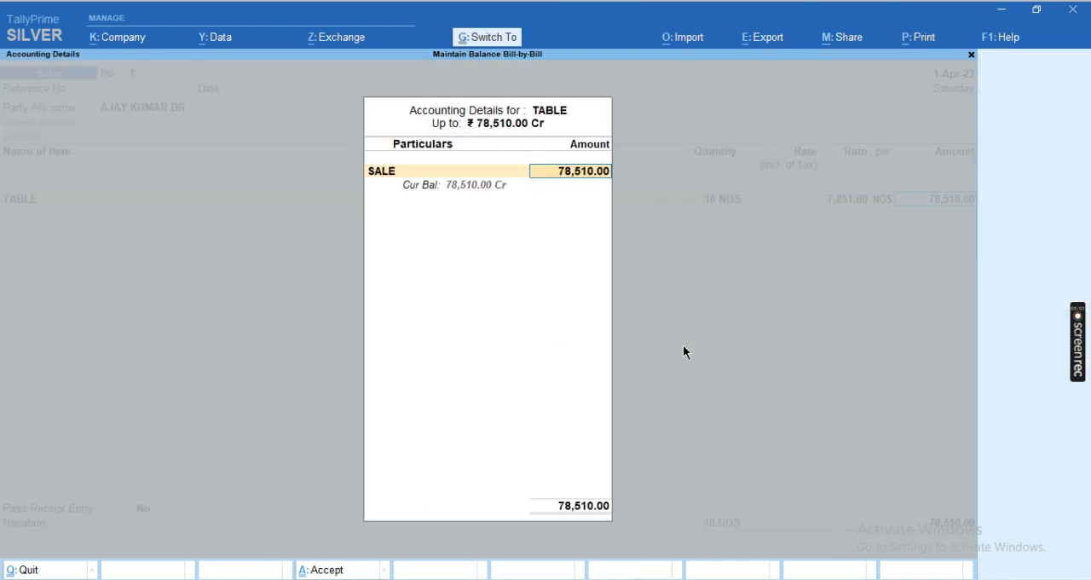
{"action": "key", "text": "Return"}
{"action": "key", "text": "Return"}
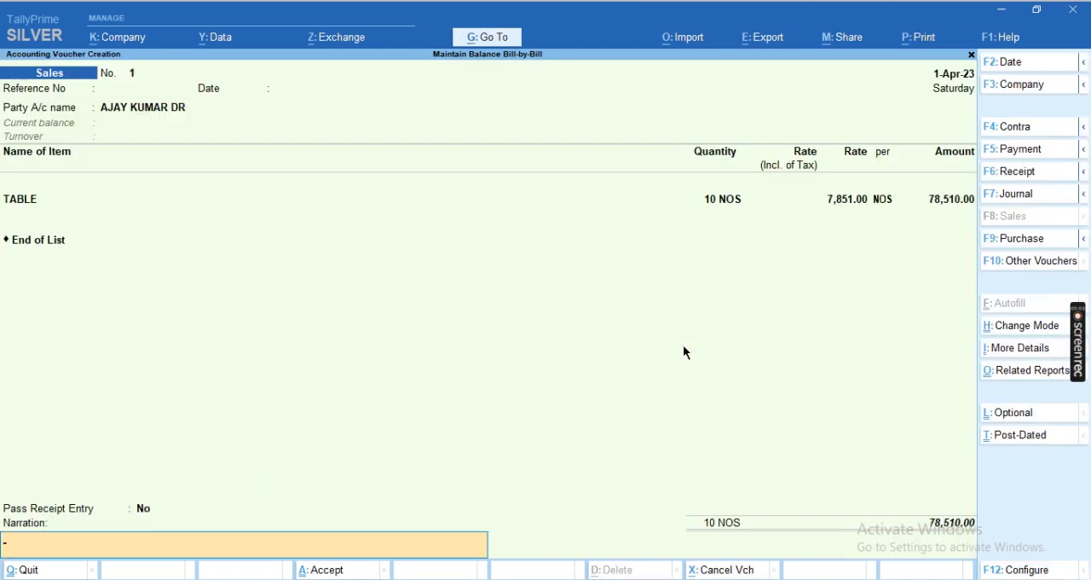
{"action": "key", "text": "Return"}
Choose the same customer as party for sales voucher 2 and accept the default dispatch and party details
{"action": "key", "text": "Return"}
{"action": "key", "text": "Return"}
{"action": "key", "text": "Return"}
{"action": "key", "text": "Return"}
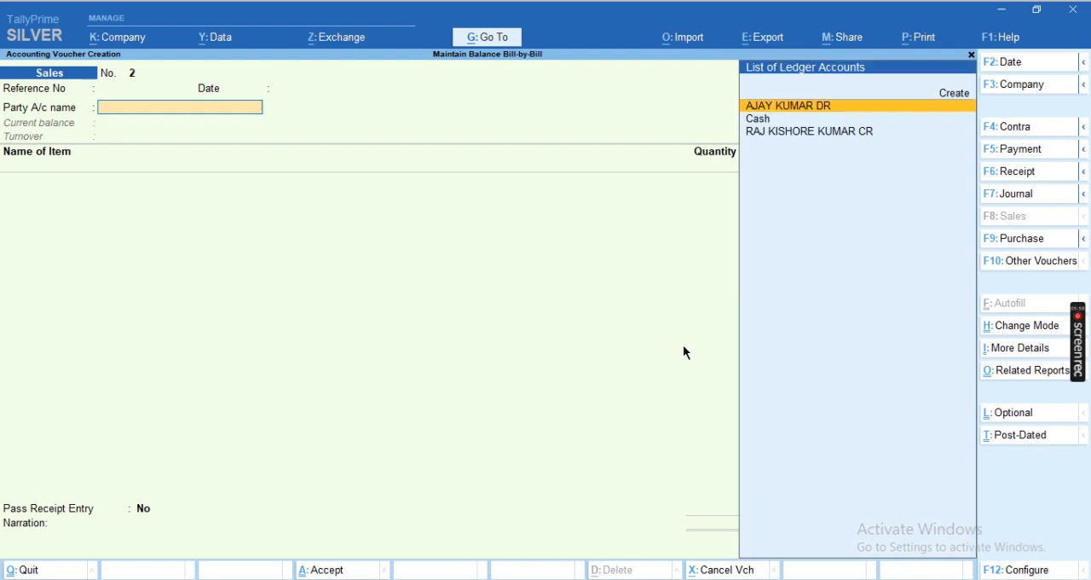
Add the item TABLE to sales voucher 2 with a quantity of 12 NOS at a rate of 9,512
{"action": "key", "text": "Return"}
{"action": "key", "text": "ctrl+a"}
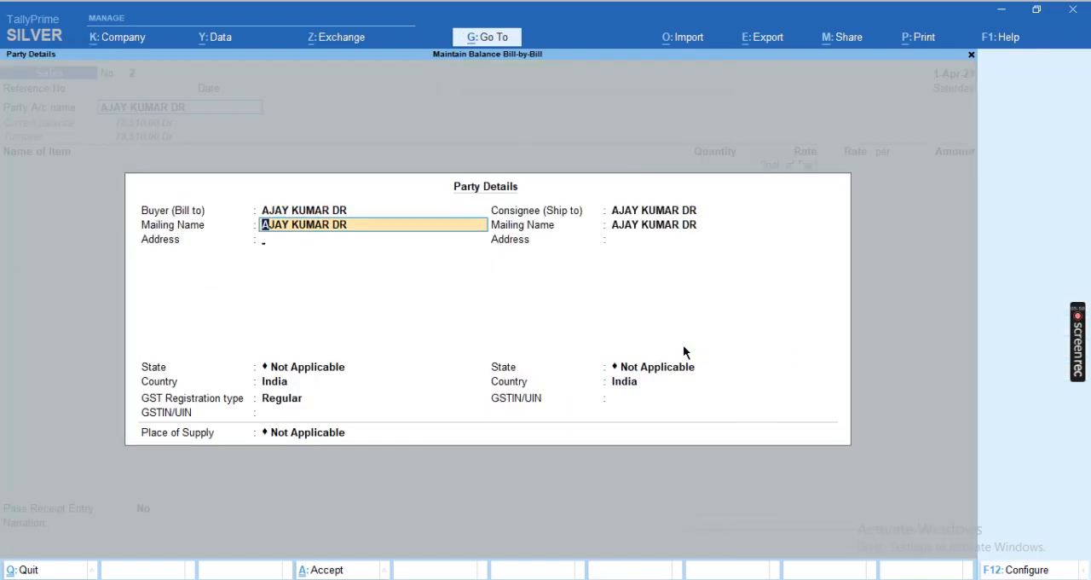
{"action": "key", "text": "ctrl+a"}
{"action": "type", "text": "TA"}
{"action": "key", "text": "Return"}
{"action": "type", "text": "12"}
{"action": "key", "text": "Return"}
{"action": "key", "text": "Return"}
{"action": "type", "text": "950"}
{"action": "key", "text": "Return"}
{"action": "key", "text": "BackSpace"}
{"action": "type", "text": "9512"}
Save sales voucher 2 with default bill-wise details and return to the Gateway of Tally
{"action": "key", "text": "Return"}
{"action": "key", "text": "Return"}
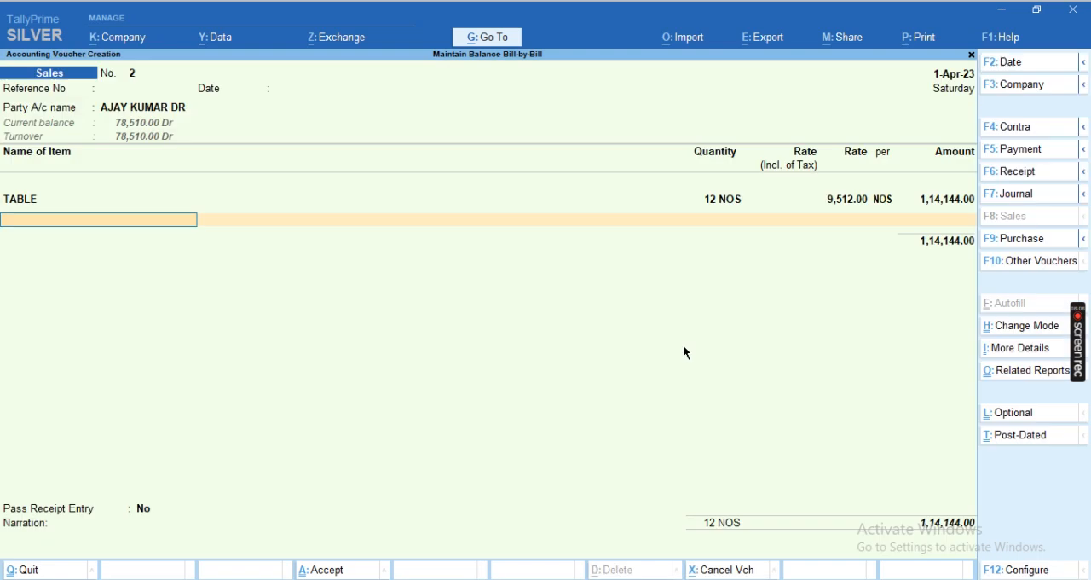
{"action": "key", "text": "Return"}
{"action": "key", "text": "ctrl+a"}
{"action": "key", "text": "Escape"}
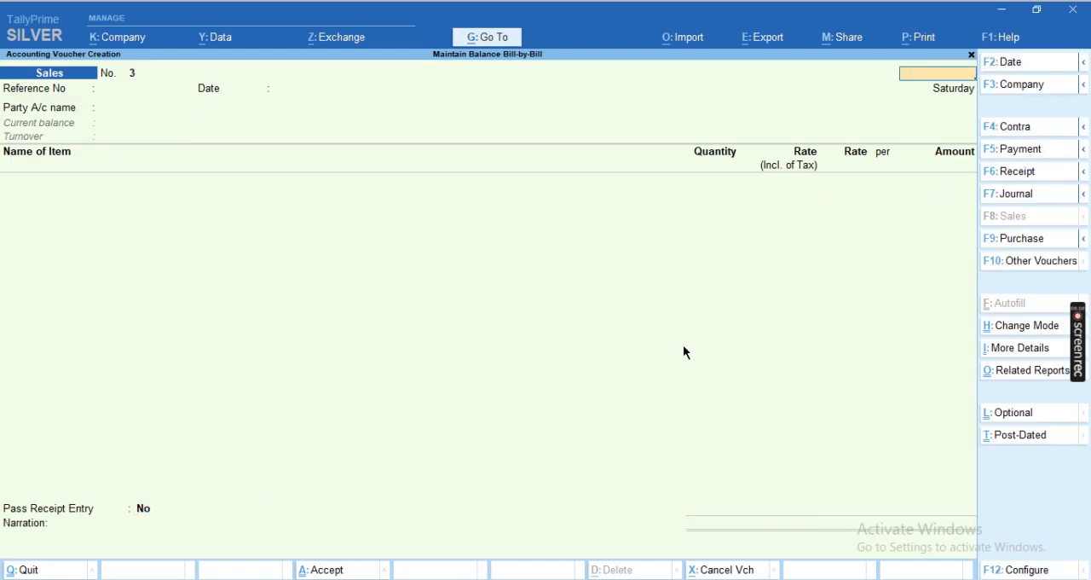
{"action": "key", "text": "Escape"}
{"action": "key", "text": "Return"}
{"action": "key", "text": "Escape"}
{"action": "key", "text": "Escape"}
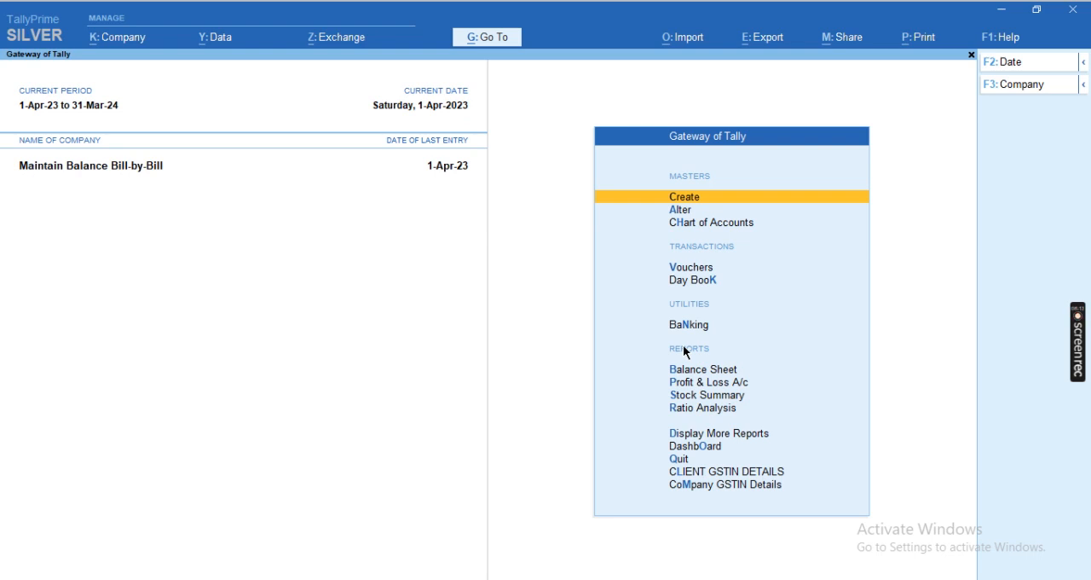
Open the Statements of Accounts among the additional reports
{"action": "key", "text": "Down"}
{"action": "key", "text": "Down"}
{"action": "key", "text": "Down"}
{"action": "key", "text": "d"}
{"action": "key", "text": "Down"}
{"action": "key", "text": "Down"}
{"action": "key", "text": "Down"}
{"action": "key", "text": "Down"}
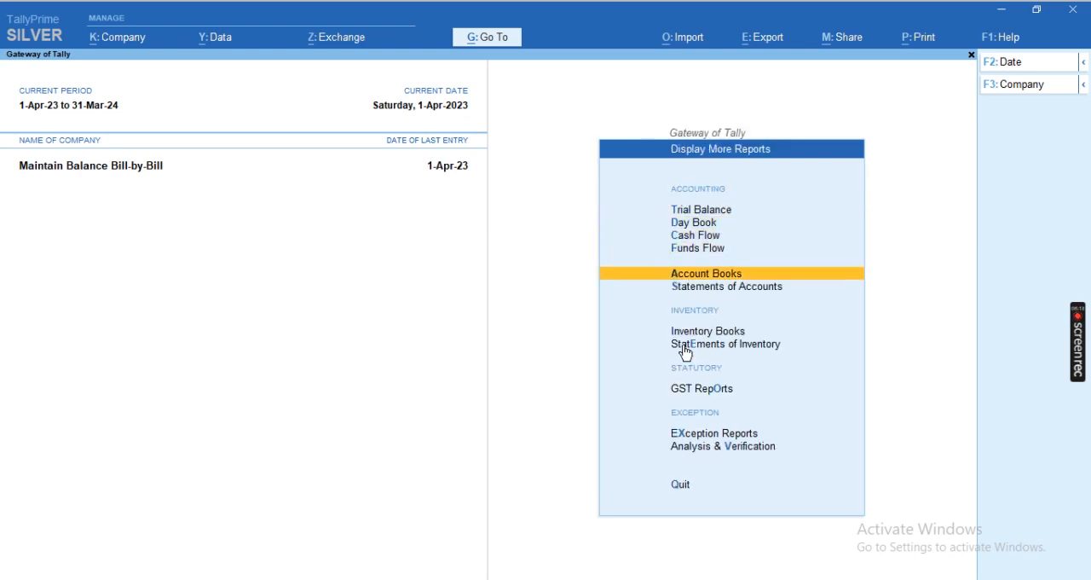
{"action": "key", "text": "Down"}
{"action": "key", "text": "Down"}
{"action": "key", "text": "Down"}
{"action": "key", "text": "Up"}
{"action": "key", "text": "Up"}
{"action": "key", "text": "Up"}
{"action": "key", "text": "Down"}
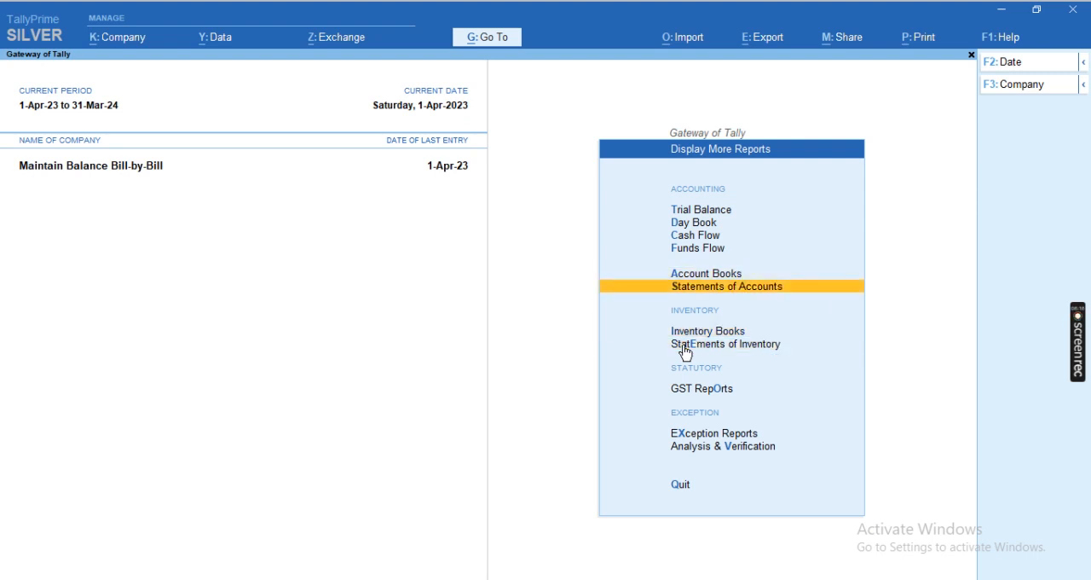
{"action": "key", "text": "Return"}
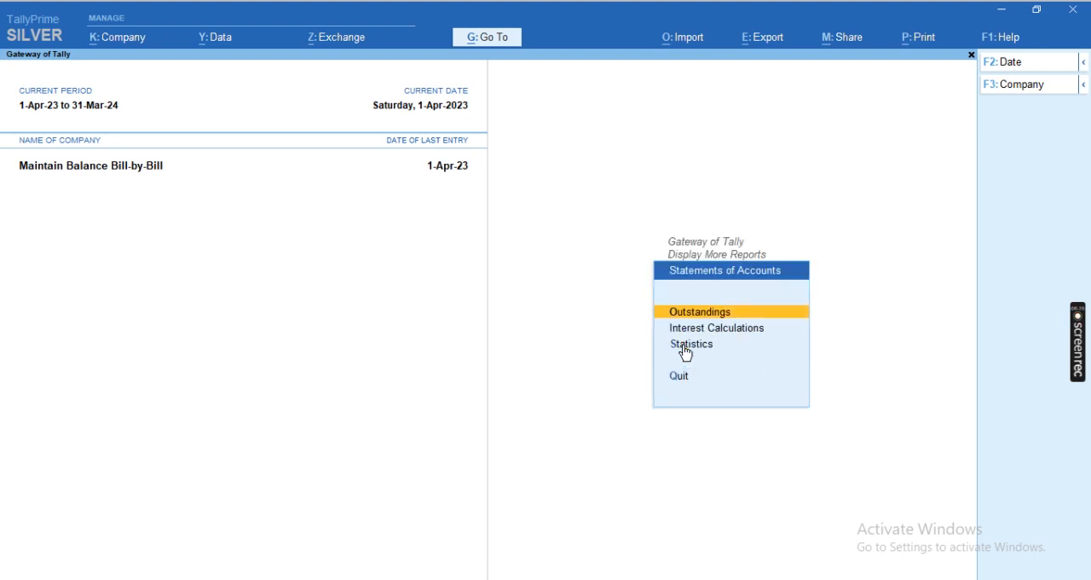
Open the outstanding Payables report to view the supplier's pending bills
{"action": "key", "text": "Return"}
{"action": "key", "text": "Down"}
{"action": "key", "text": "Up"}
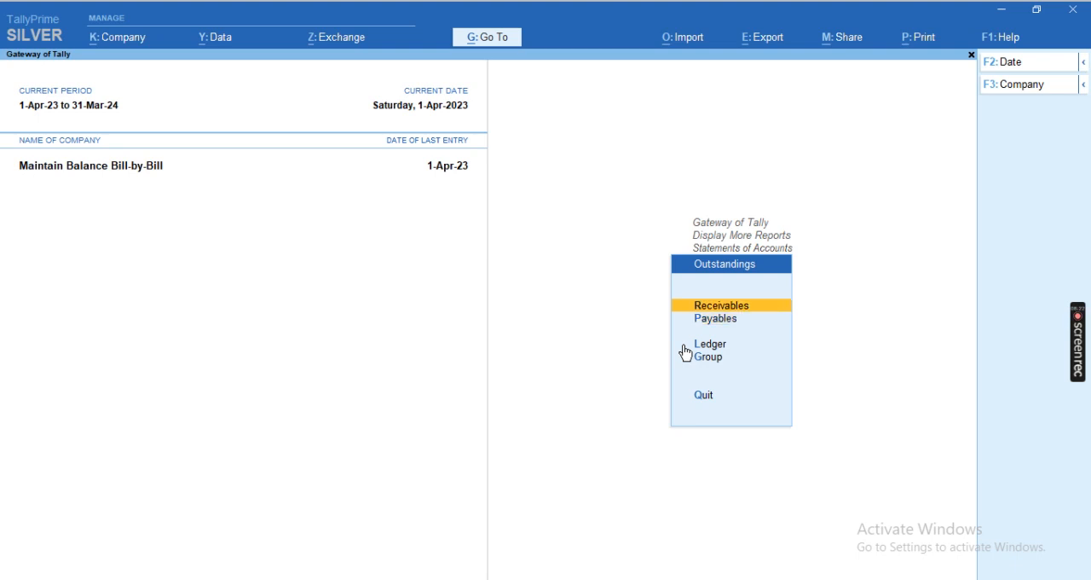
{"action": "key", "text": "Down"}
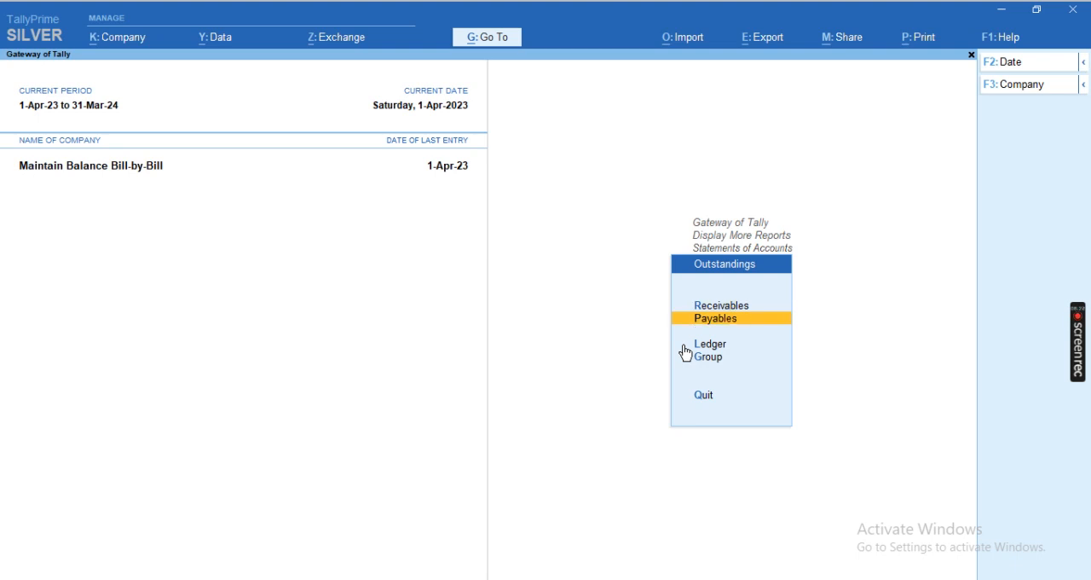
{"action": "key", "text": "Return"}
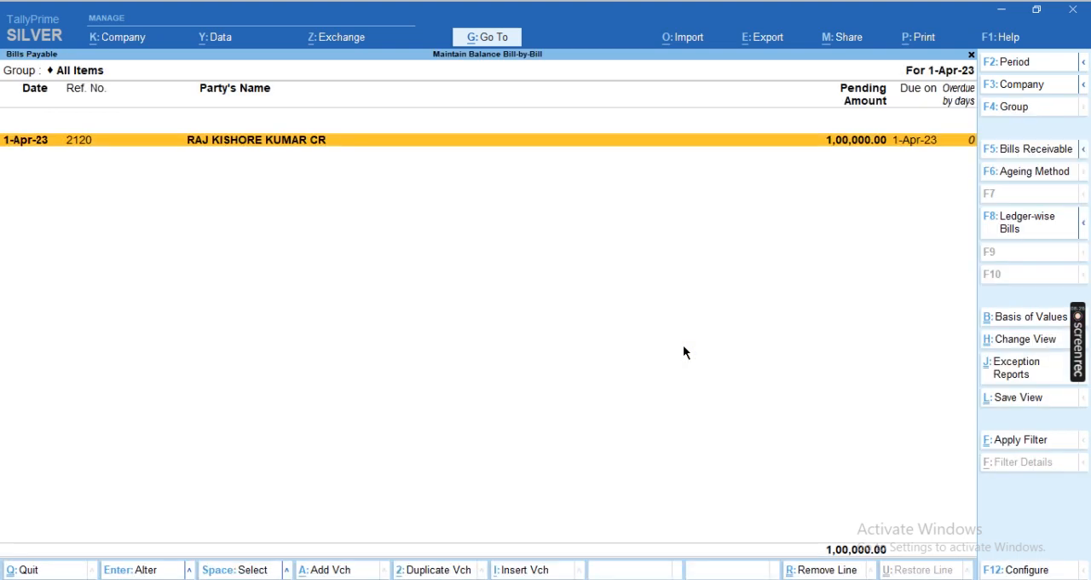
View the customer's pending bills in the outstanding Receivables report, and return to the Gateway of Tally
{"action": "key", "text": "Escape"}
{"action": "key", "text": "Up"}
{"action": "key", "text": "Return"}
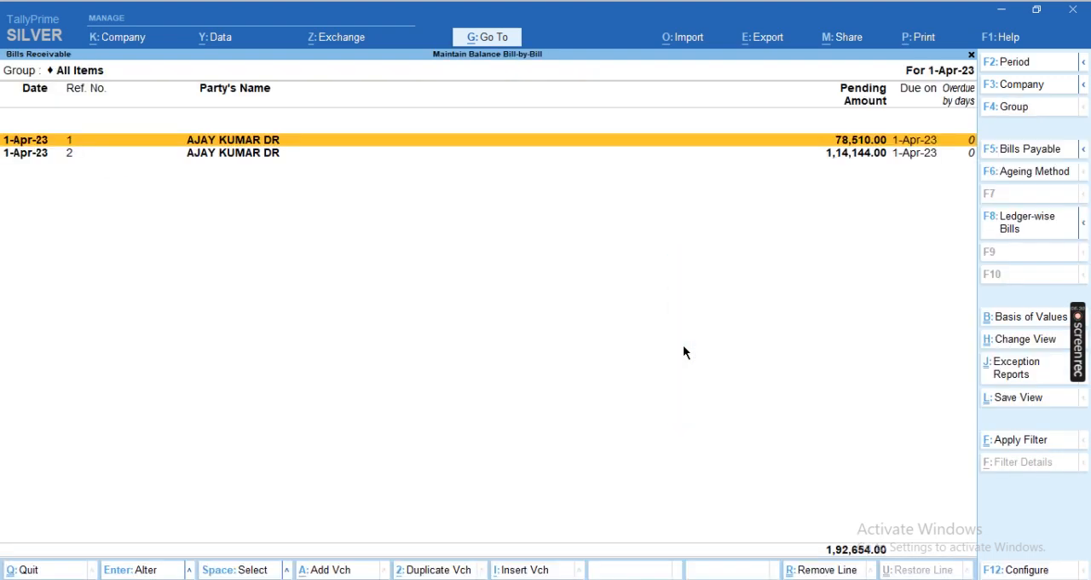
{"action": "key", "text": "Down"}
{"action": "key", "text": "Up"}
{"action": "key", "text": "Escape"}
{"action": "key", "text": "Escape"}
{"action": "key", "text": "Escape"}
{"action": "key", "text": "Escape"}
{"action": "key", "text": "Home"}
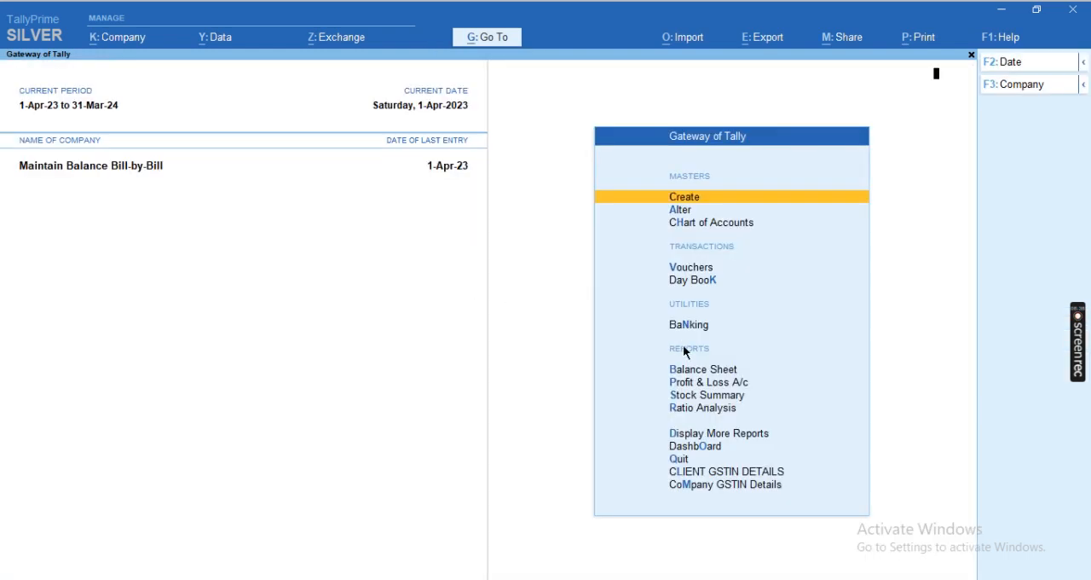
Start a receipt voucher and credit the customer's ledger with 1,50,000
{"action": "key", "text": "v"}
{"action": "key", "text": "F6"}
{"action": "key", "text": "Return"}
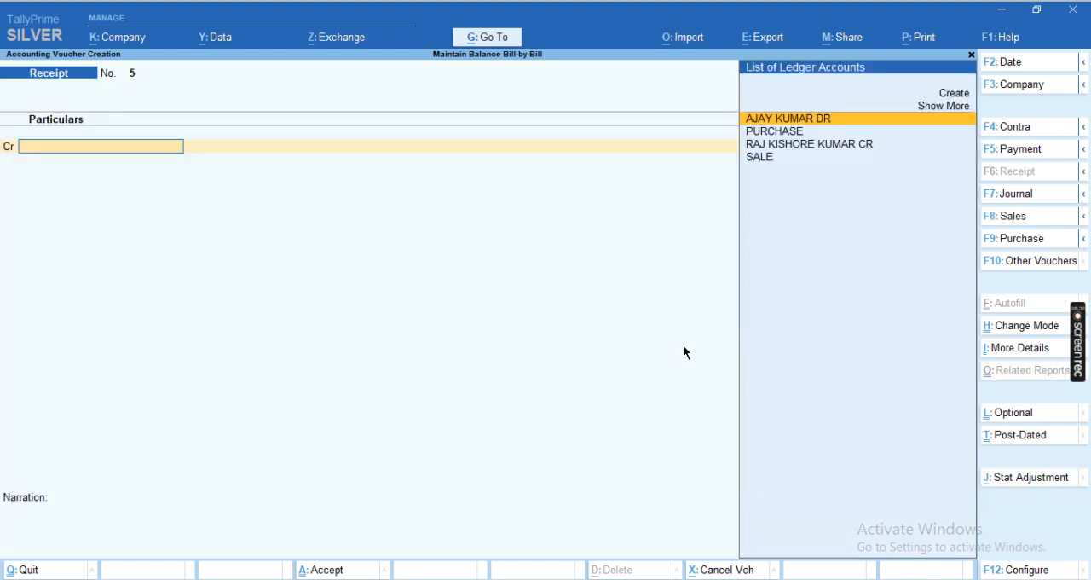
{"action": "key", "text": "Return"}
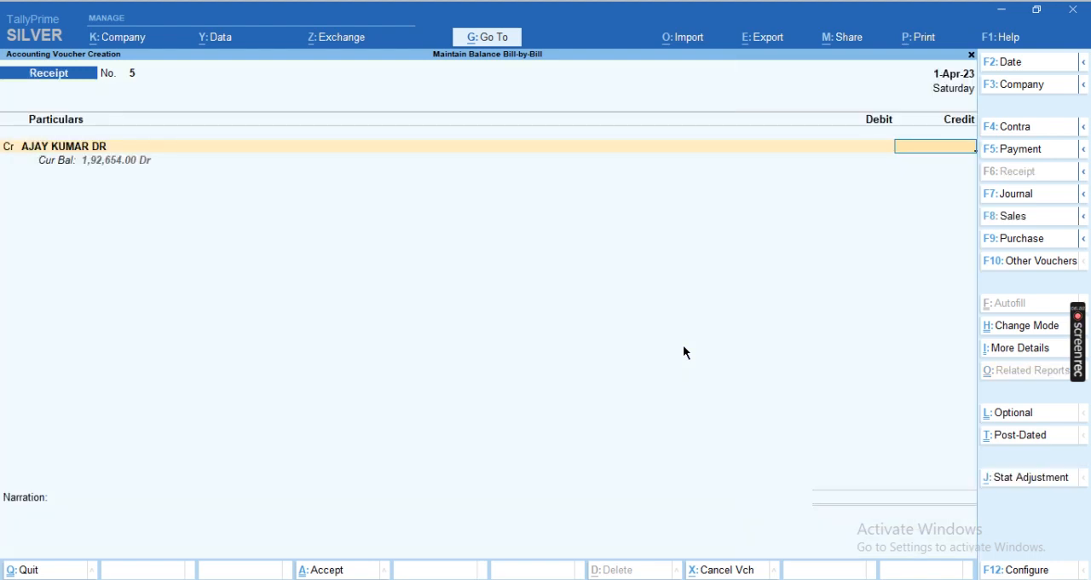
{"action": "type", "text": "150000"}
{"action": "key", "text": "Return"}
{"action": "key", "text": "Return"}
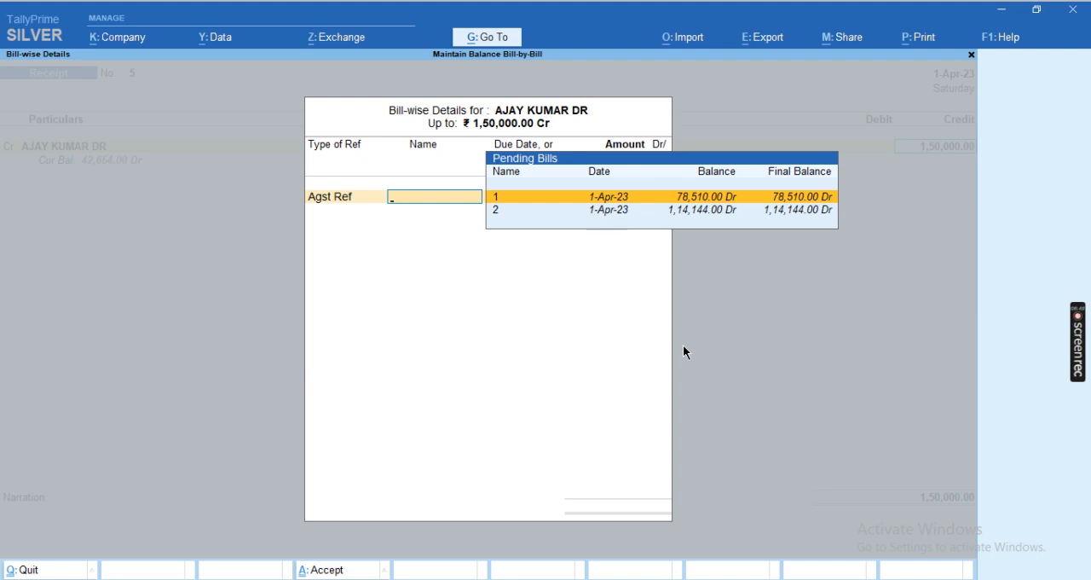
Allocate the receipt as Agst Ref to pending bill 1 for 78,510 and pending bill 2 for 71,490
{"action": "key", "text": "Return"}
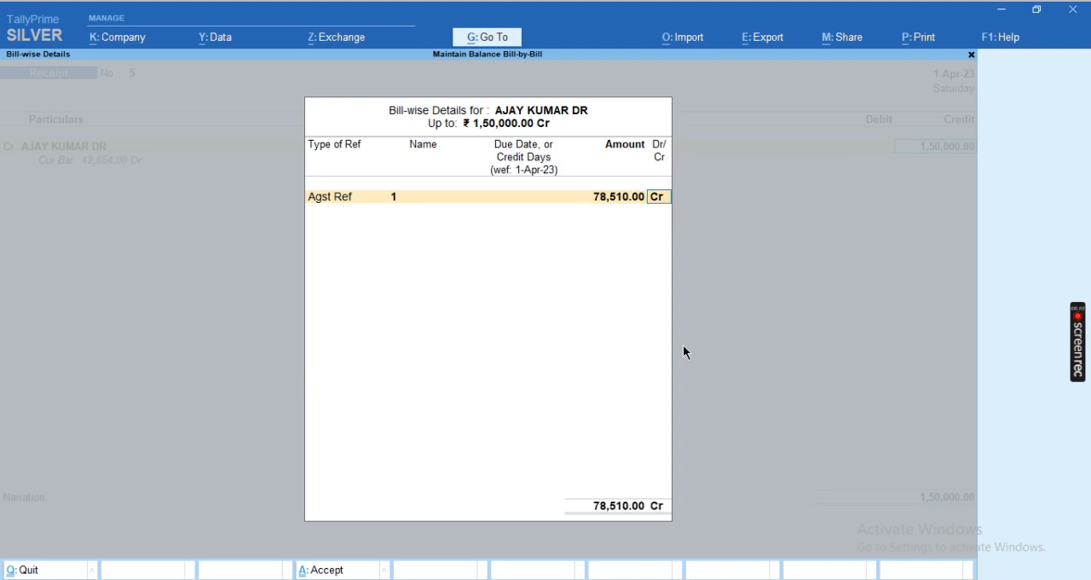
{"action": "key", "text": "Return"}
{"action": "key", "text": "Return"}
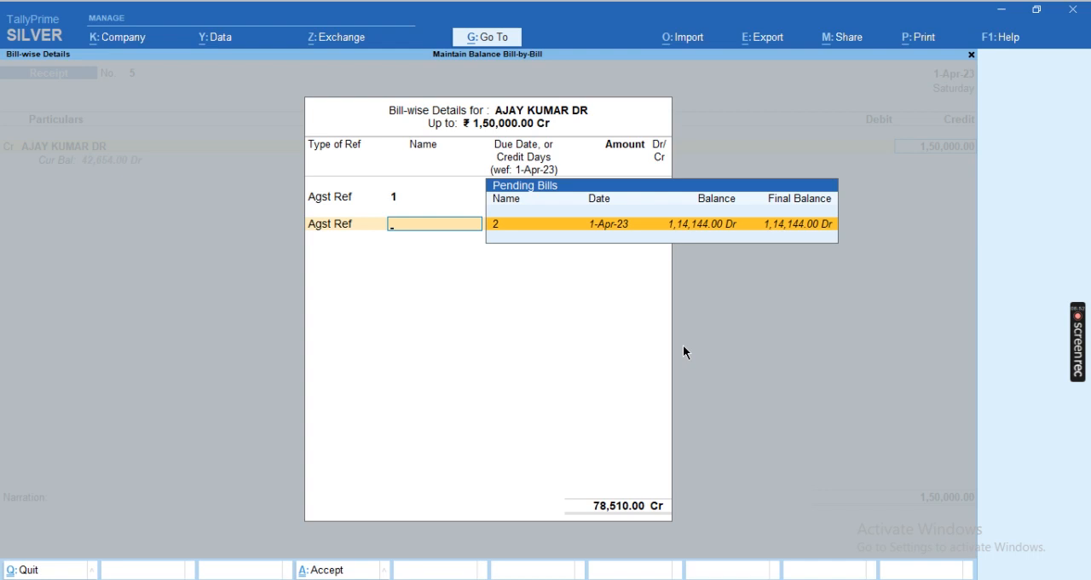
Debit Cash for 1,50,000 and save the receipt voucher without a narration
{"action": "key", "text": "Return"}
{"action": "key", "text": "Return"}
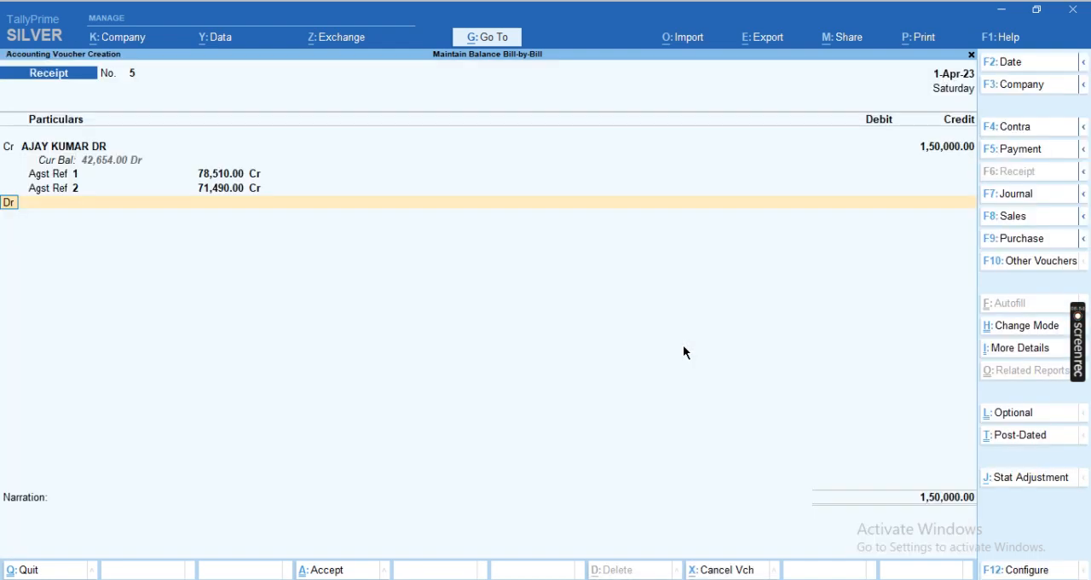
{"action": "key", "text": "Return"}
{"action": "type", "text": "cas"}
{"action": "key", "text": "Return"}
{"action": "key", "text": "Return"}
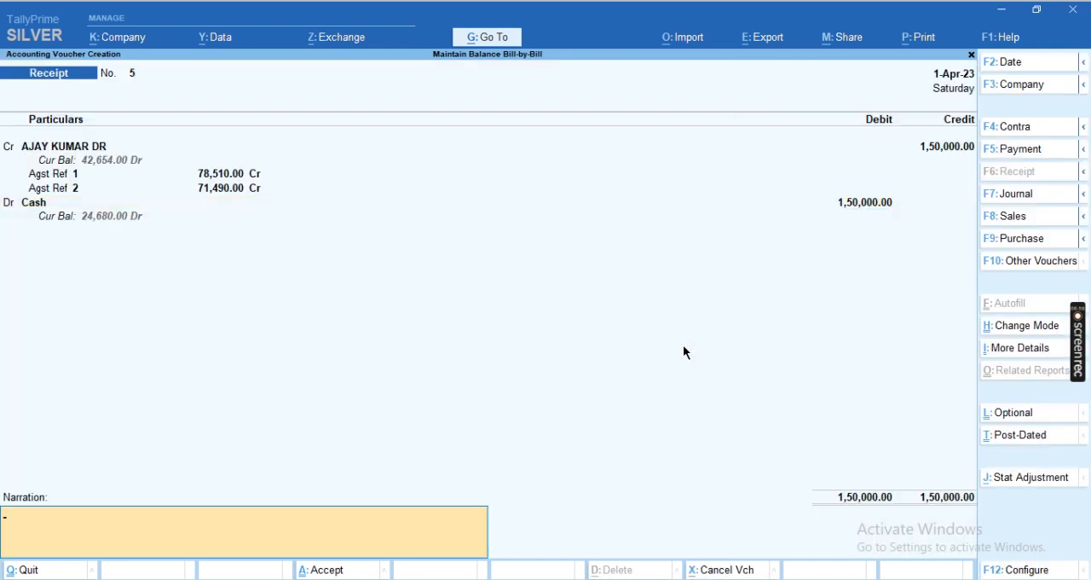
{"action": "key", "text": "Return"}
{"action": "key", "text": "Return"}
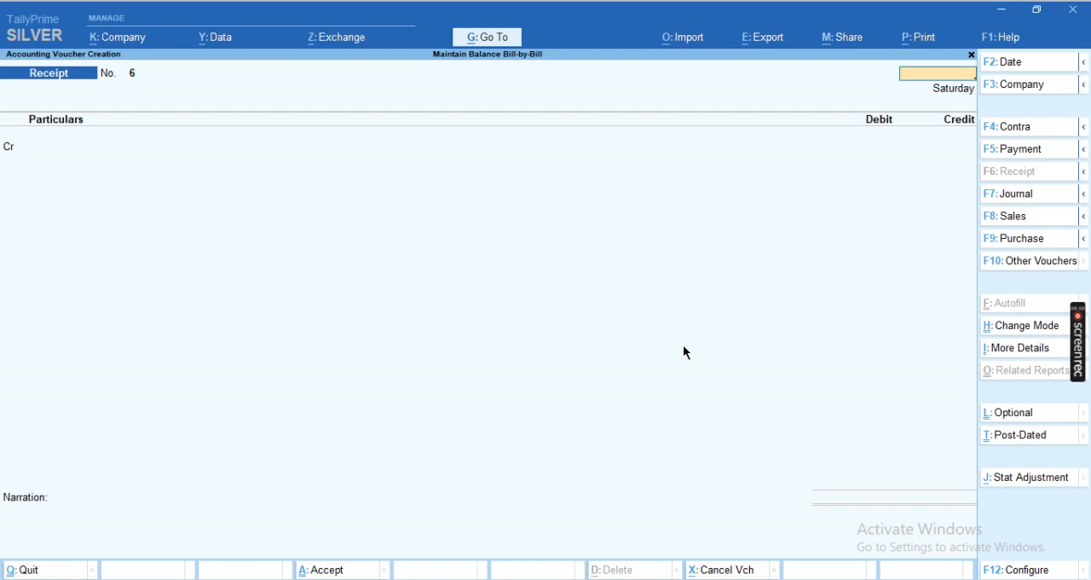
Leave voucher entry and open the outstanding Receivables report to check the customer's remaining bills
{"action": "key", "text": "Escape"}
{"action": "key", "text": "Down"}
{"action": "key", "text": "Down"}
{"action": "key", "text": "Down"}
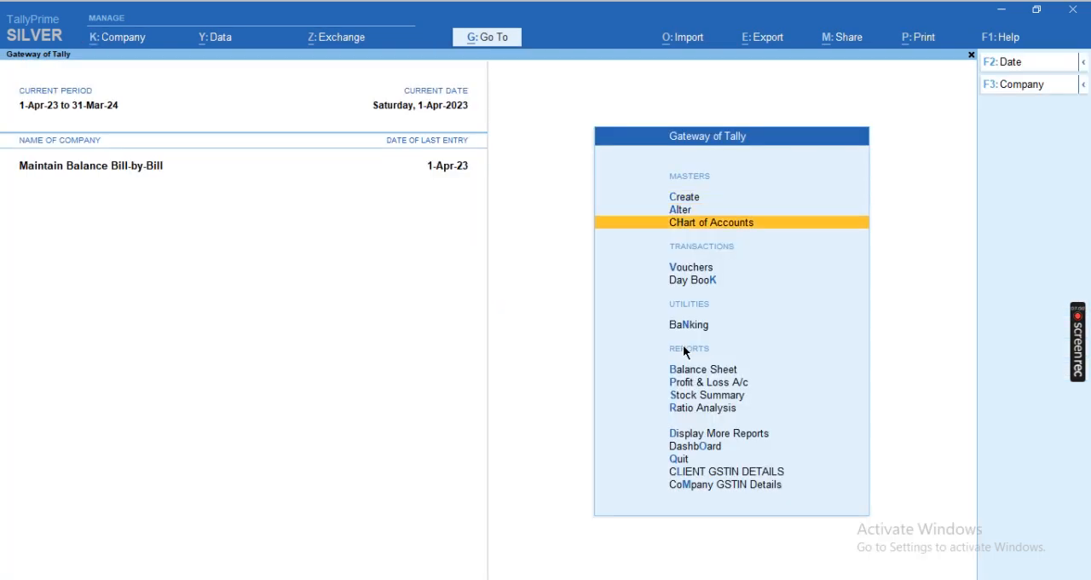
{"action": "key", "text": "d"}
{"action": "key", "text": "Down"}
{"action": "key", "text": "Down"}
{"action": "key", "text": "Down"}
{"action": "key", "text": "Down"}
{"action": "key", "text": "Down"}
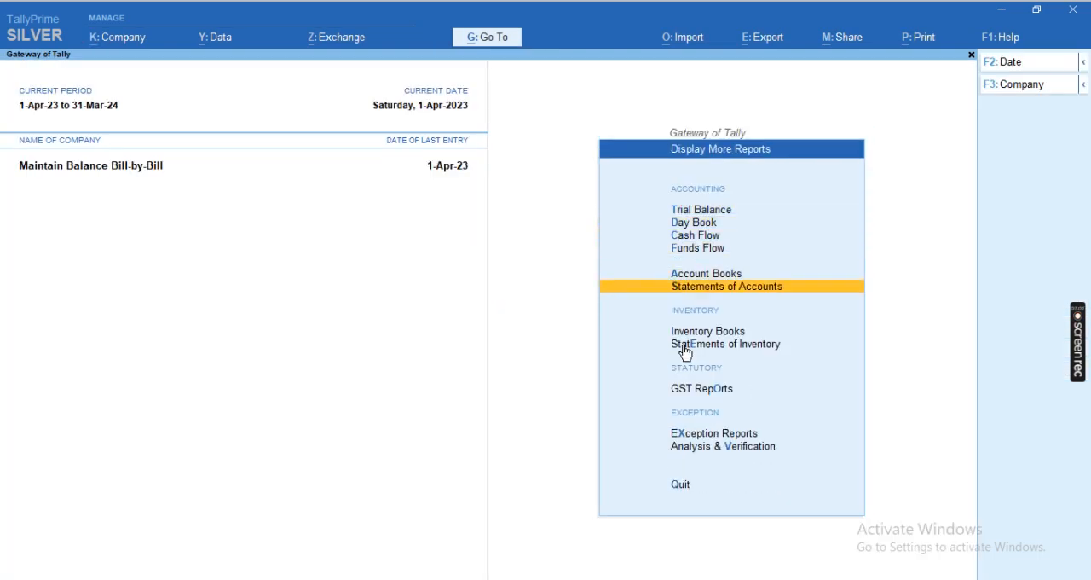
{"action": "key", "text": "Return"}
{"action": "key", "text": "Return"}
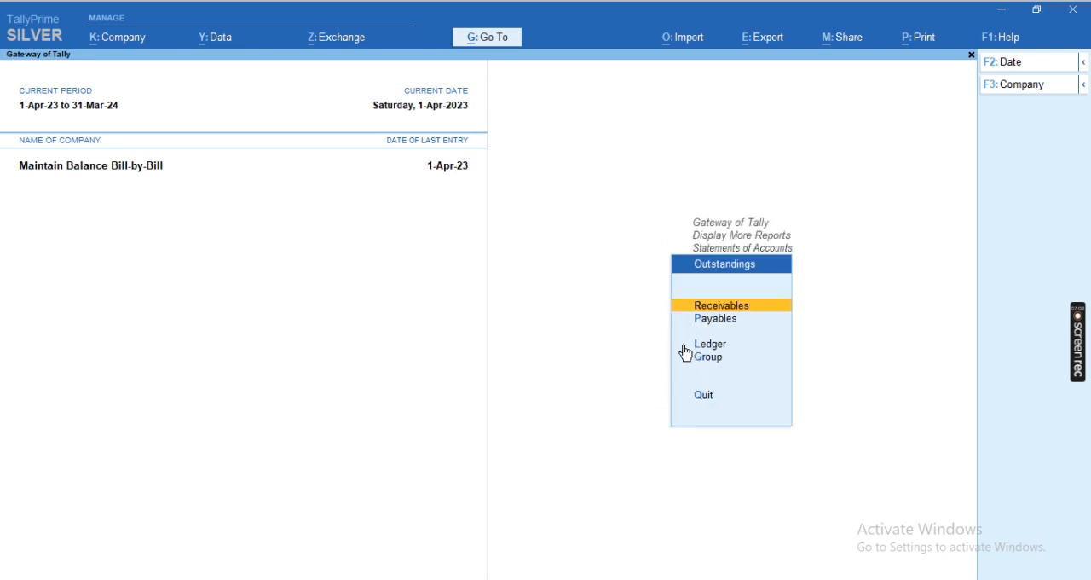
{"action": "key", "text": "Return"}
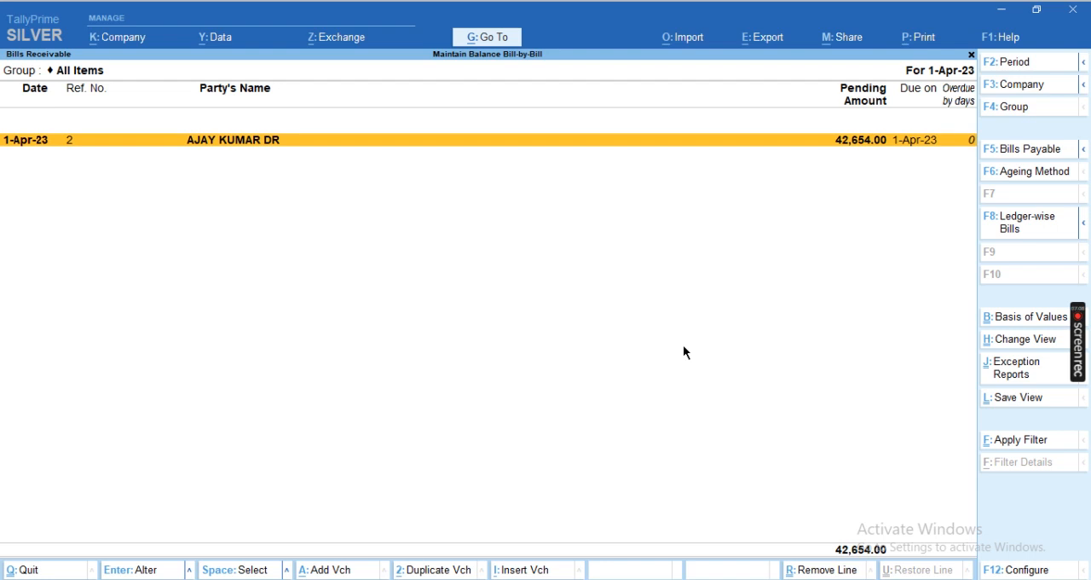
Expand pending bill 2 to examine its sales and receipt entries, and return to the Gateway of Tally
{"action": "key", "text": "shift+Return"}
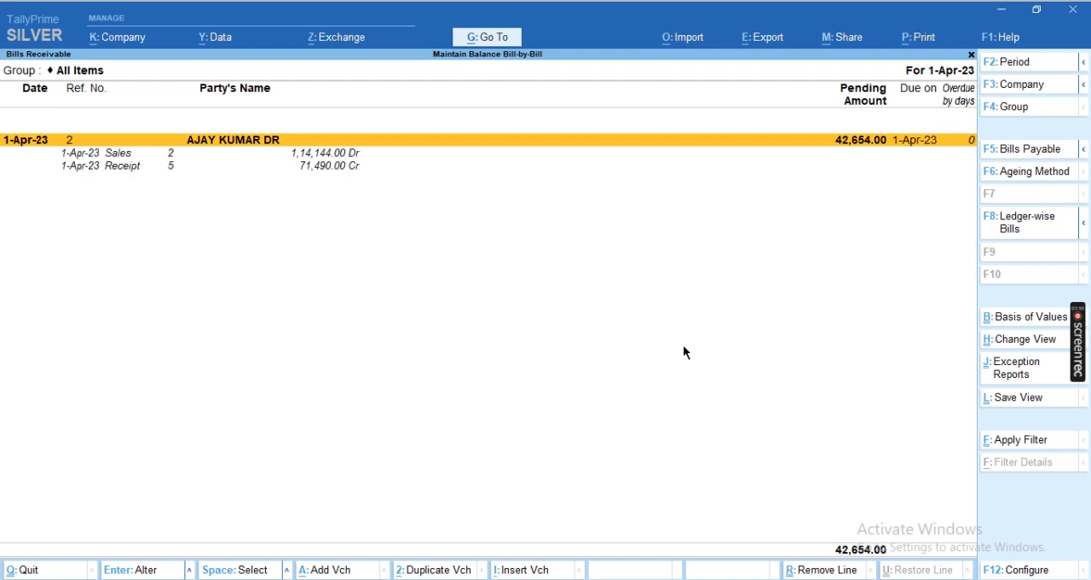
{"action": "key", "text": "Down"}
{"action": "key", "text": "Down"}
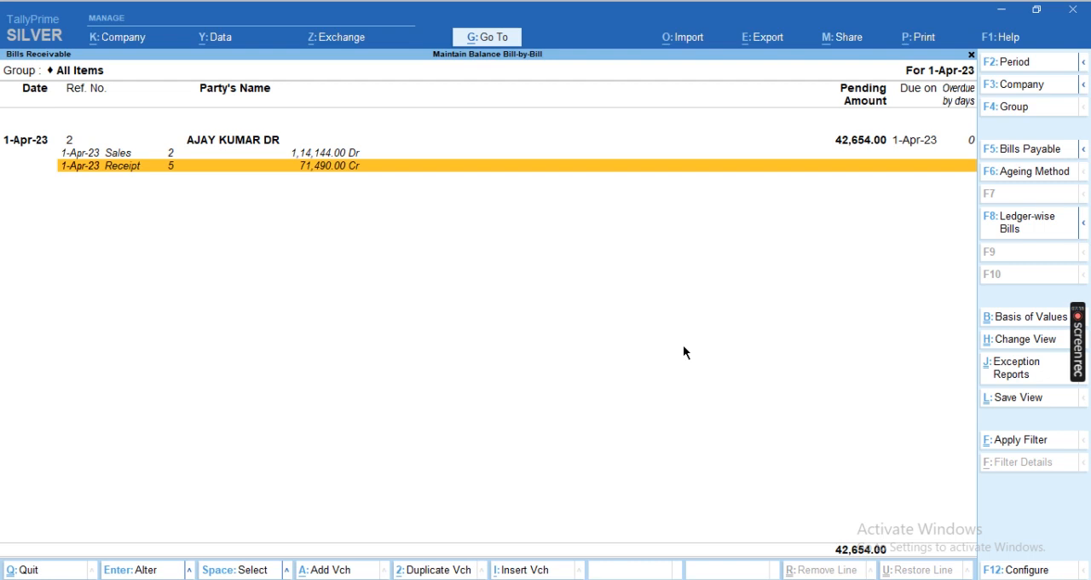
{"action": "key", "text": "Escape"}
{"action": "key", "text": "Escape"}
{"action": "key", "text": "Escape"}
{"action": "key", "text": "Home"}
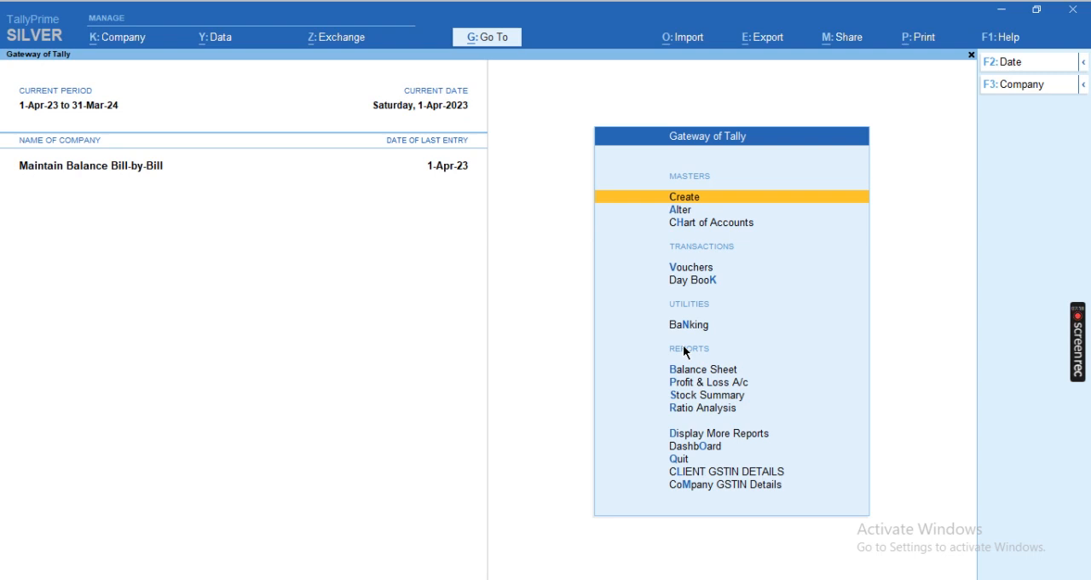
Open the Ledger Outstandings report for the customer's ledger
{"action": "key", "text": "d"}
{"action": "key", "text": "s"}
{"action": "key", "text": "o"}
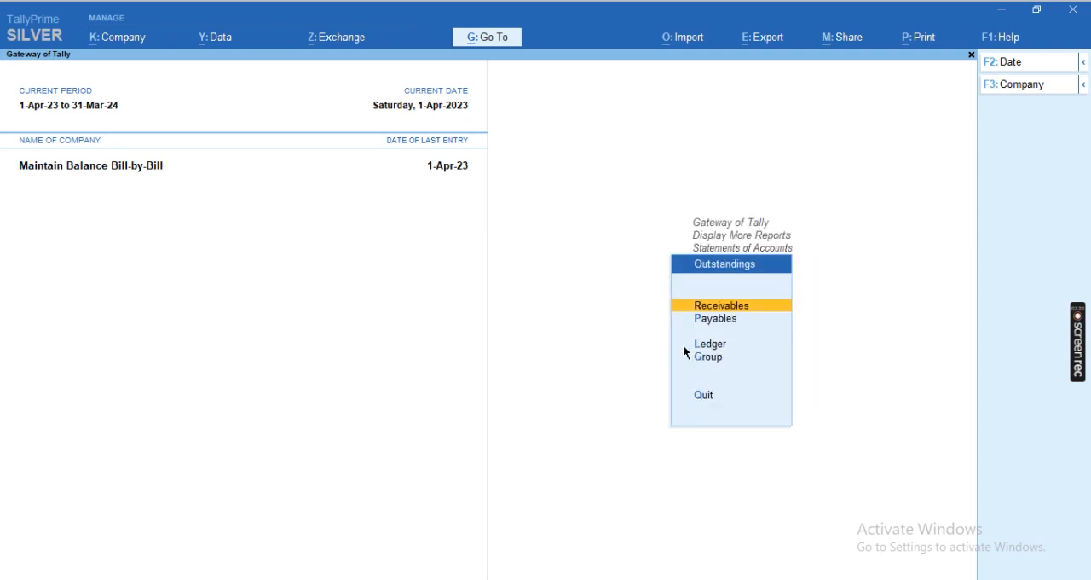
{"action": "key", "text": "l"}
{"action": "key", "text": "Return"}
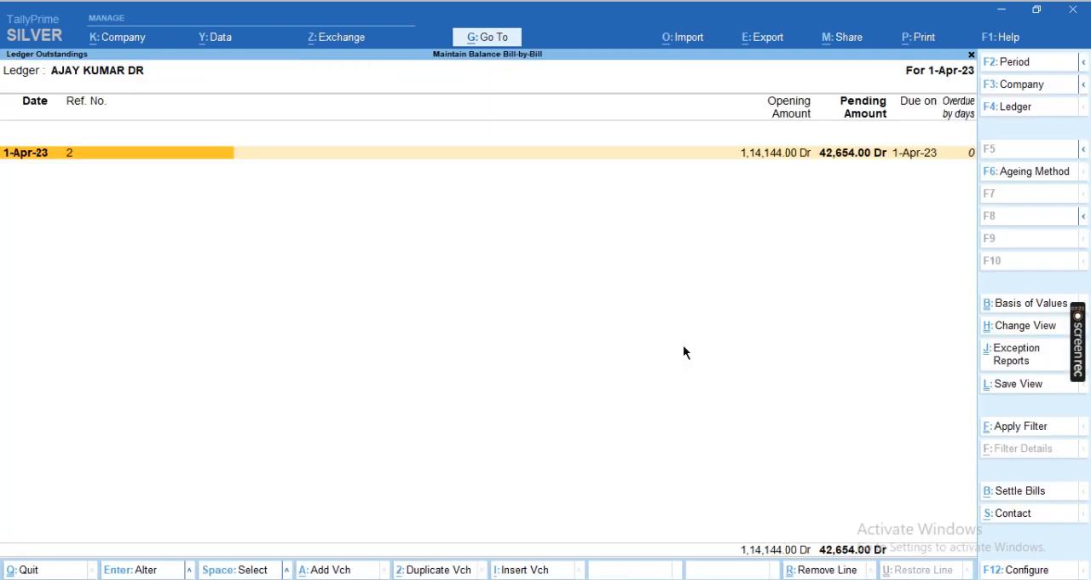
Set the Type of Bills to All Bills in the customer's Ledger Outstandings report
{"action": "key", "text": "ctrl+b"}
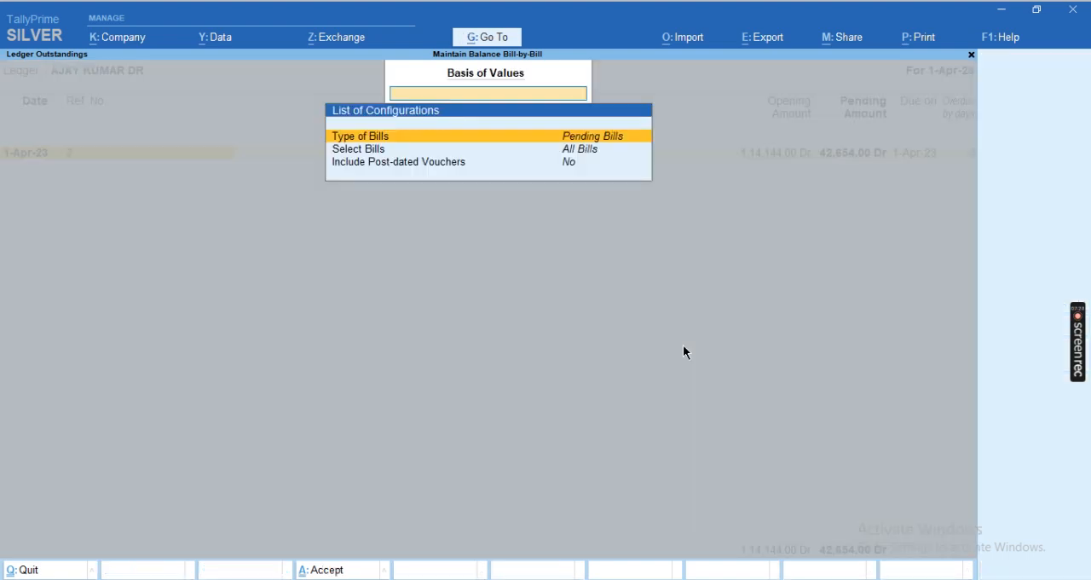
{"action": "key", "text": "Return"}
{"action": "key", "text": "Up"}
{"action": "key", "text": "Up"}
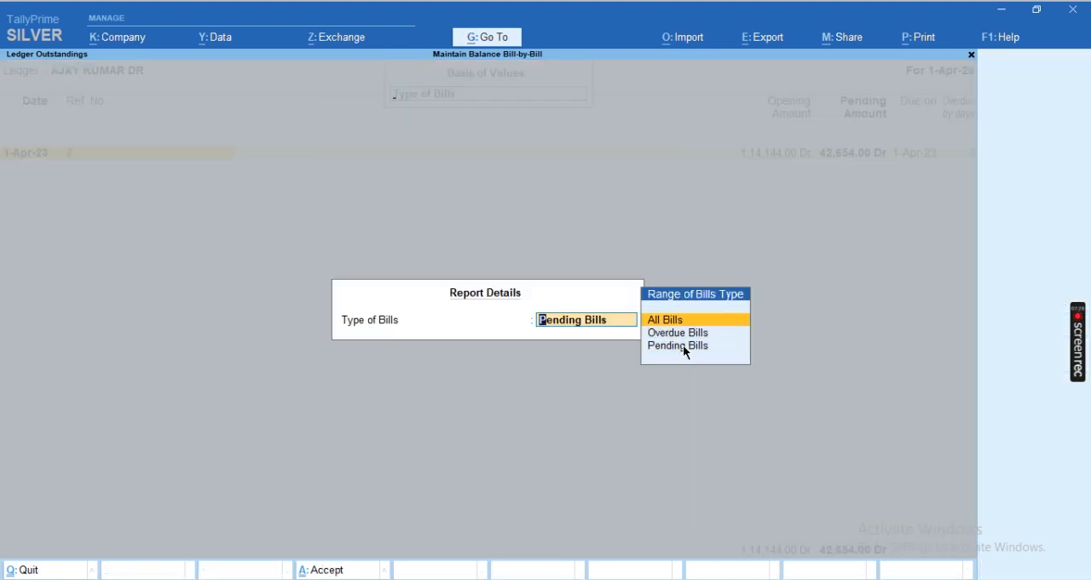
{"action": "key", "text": "Return"}
{"action": "key", "text": "ctrl+a"}
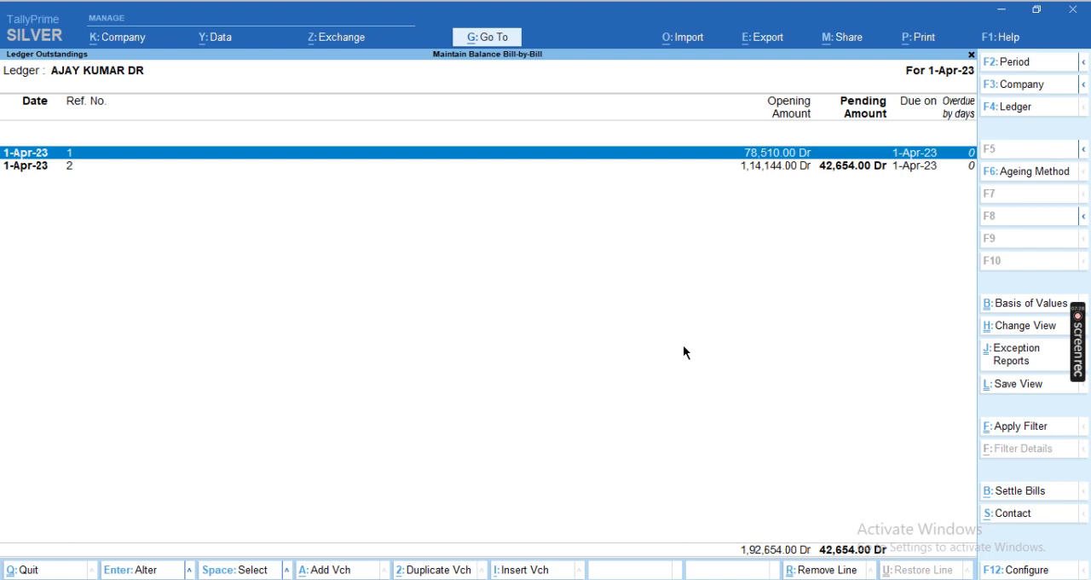
{"action": "key", "text": "space"}
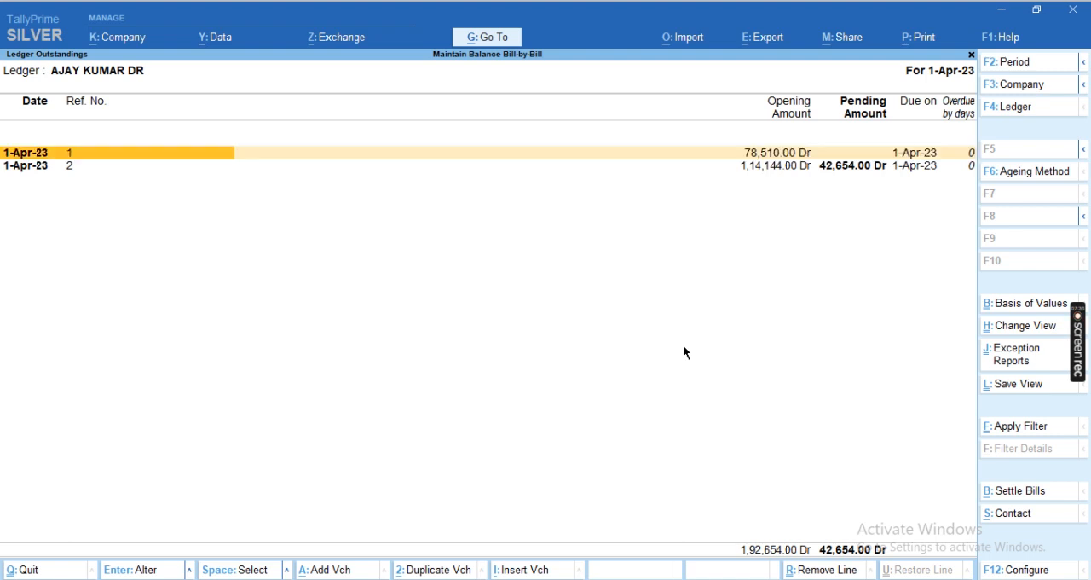
Expand bill 2 in the customer's Ledger Outstandings report to examine its sales and receipt entries, and collapse it again
{"action": "key", "text": "Down"}
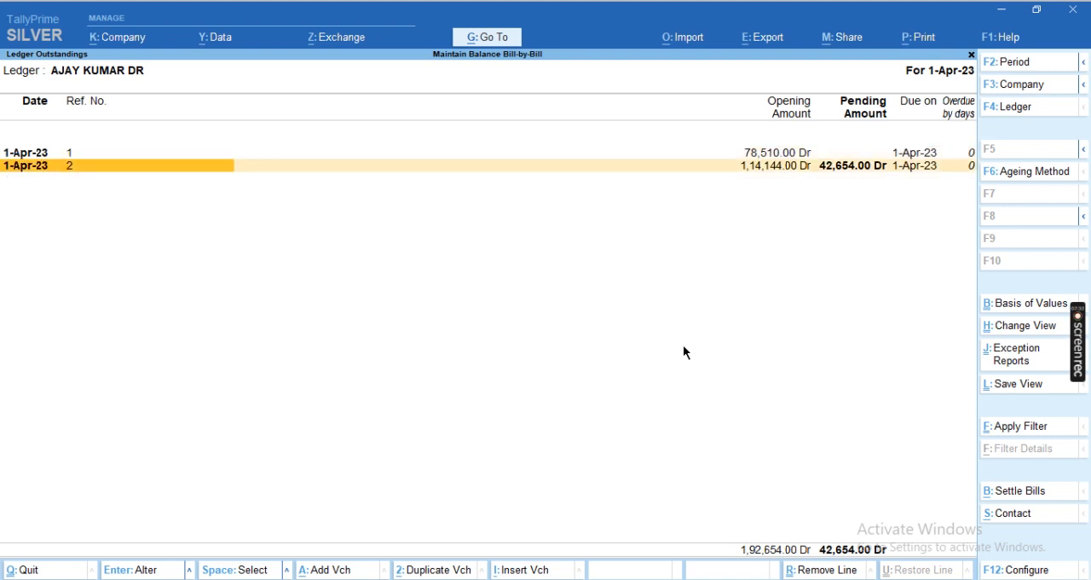
{"action": "key", "text": "shift+Return"}
{"action": "key", "text": "Down"}
{"action": "key", "text": "Down"}
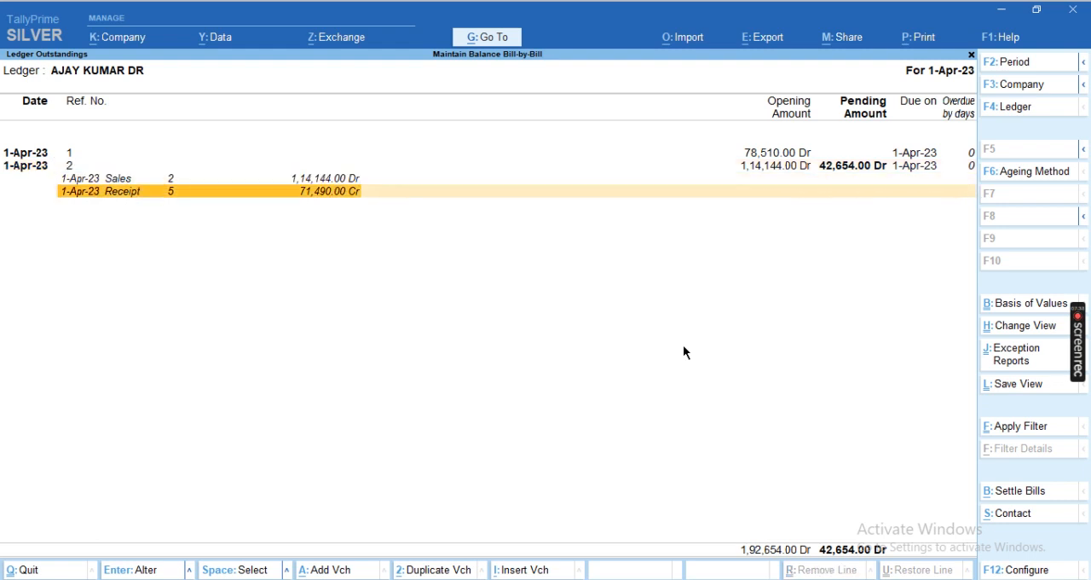
{"action": "key", "text": "Up"}
{"action": "key", "text": "Up"}
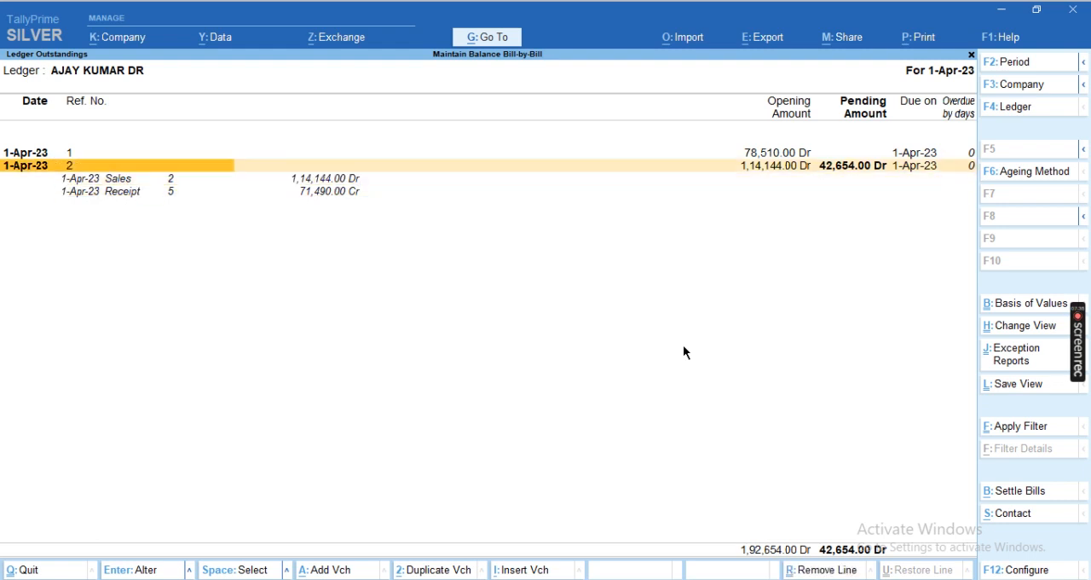
{"action": "key", "text": "shift+Return"}
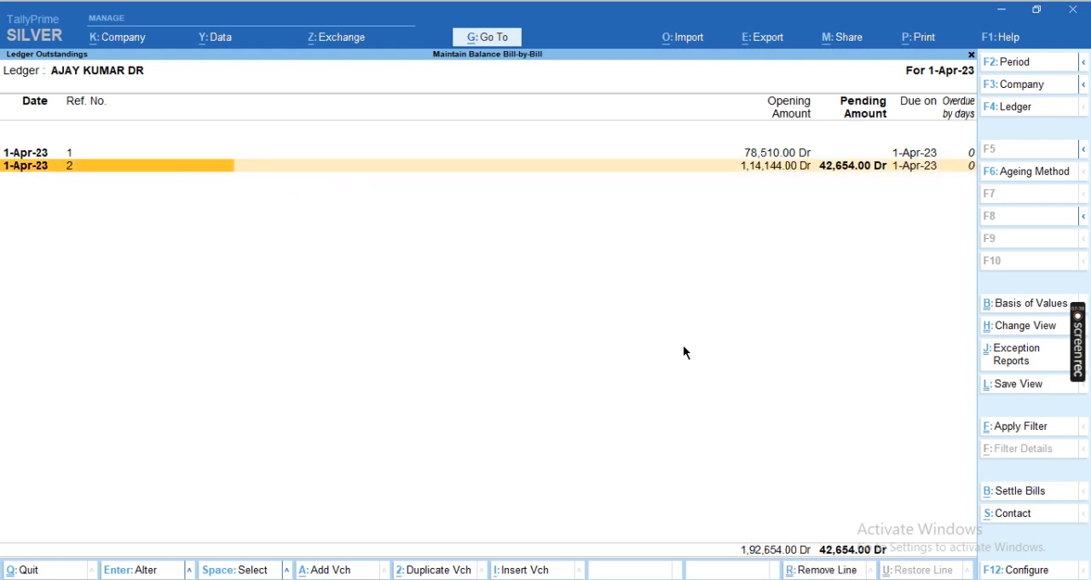
Close the Ledger Outstandings report and return to the Gateway of Tally, declining to quit the program
{"action": "key", "text": "Escape"}
{"action": "key", "text": "Escape"}
{"action": "key", "text": "Escape"}
{"action": "key", "text": "Escape"}
{"action": "key", "text": "Escape"}
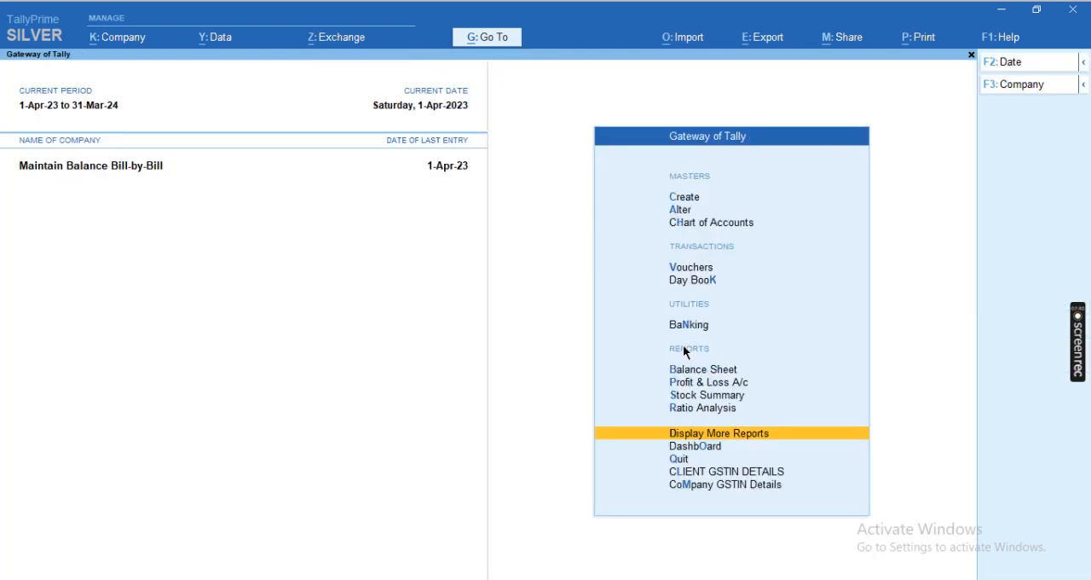
{"action": "key", "text": "Escape"}
{"action": "key", "text": "n"}
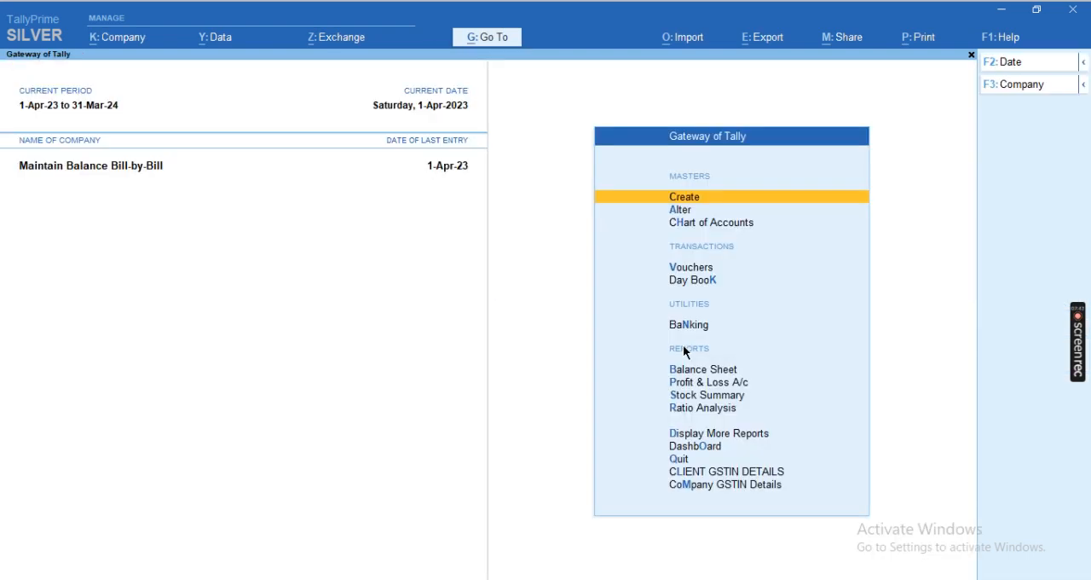